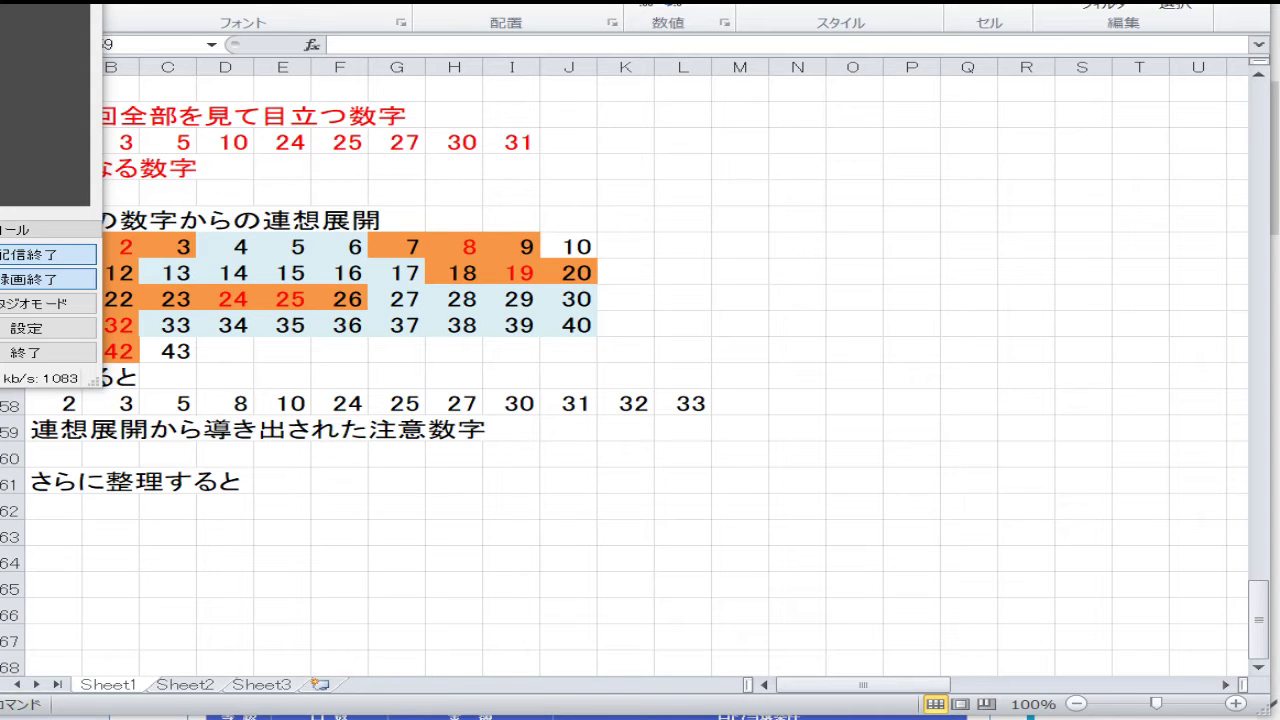
Step: Return to the start of Sheet1 and review the past Loto 6, Loto 7 and Mini Loto draw results
scroll(600, 509, up, 20)
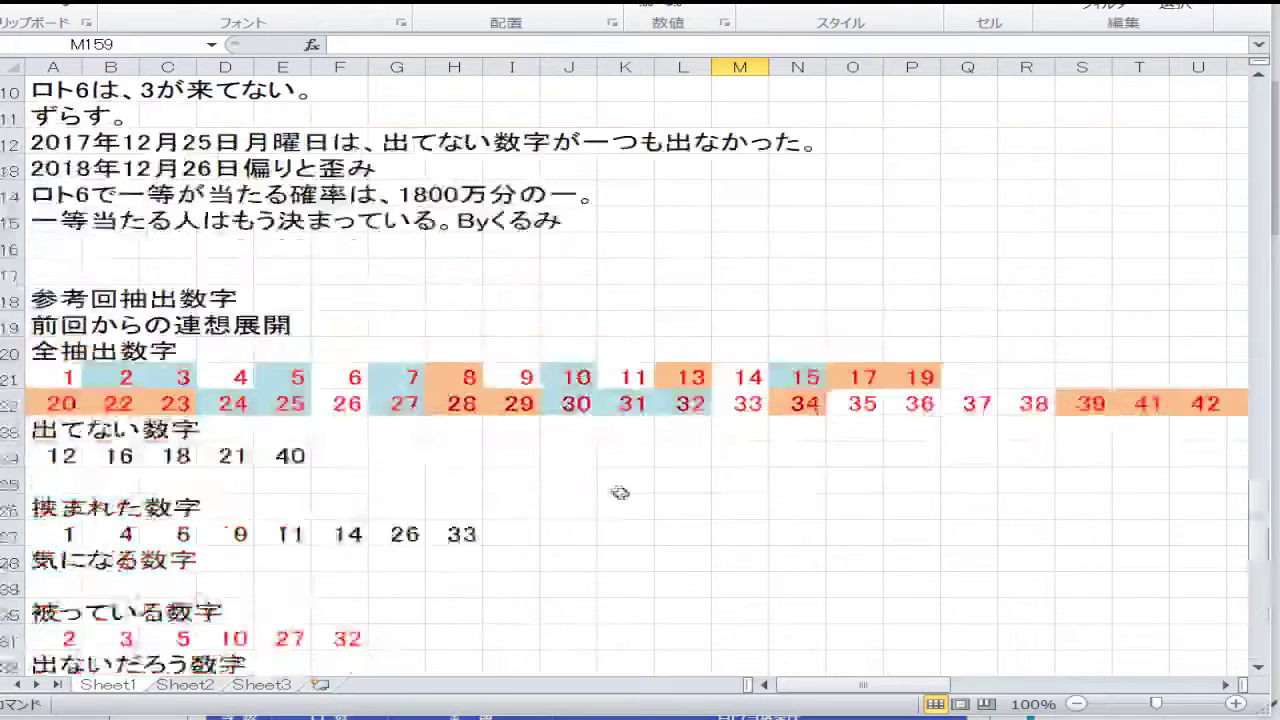
scroll(570, 483, up, 20)
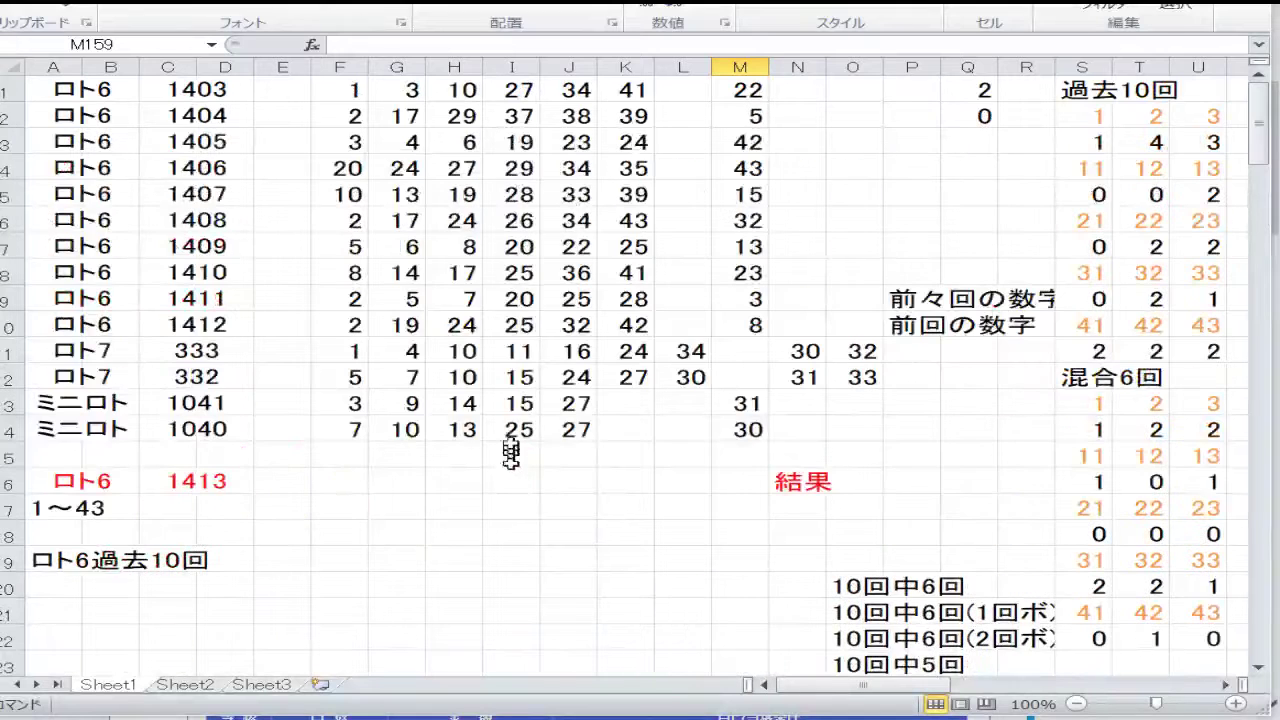
click(551, 396)
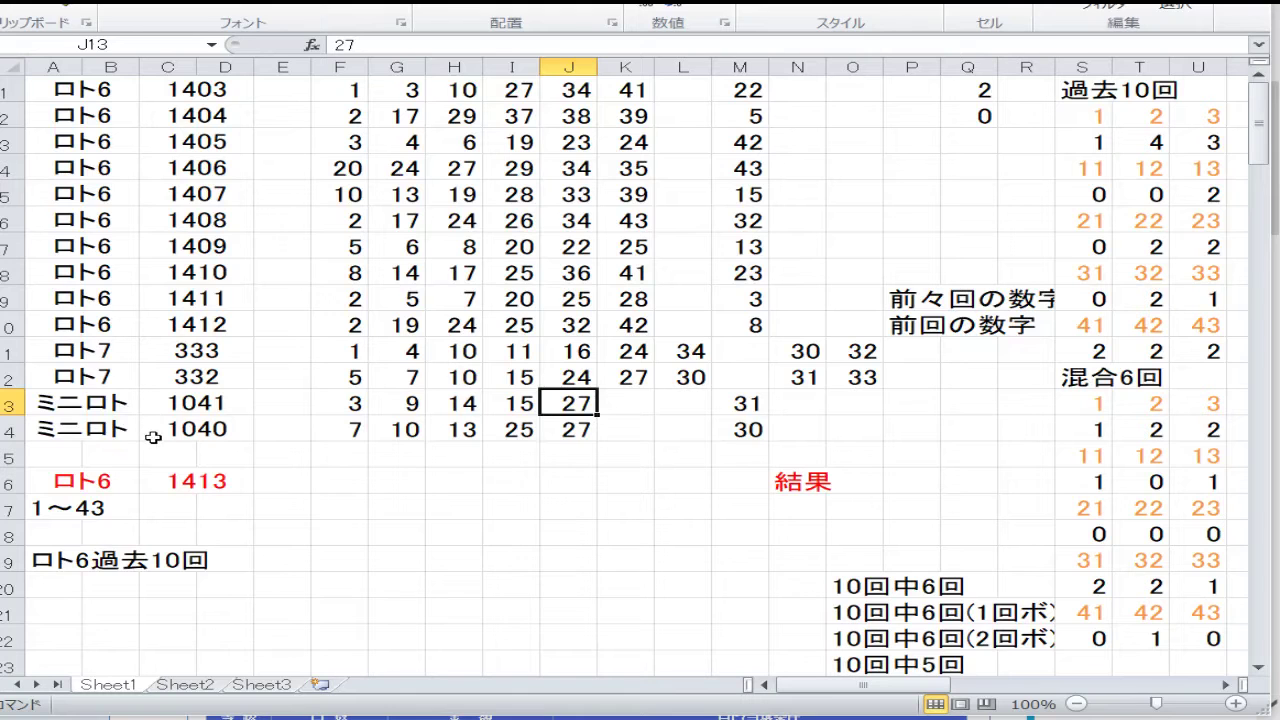
Step: Inspect the COUNTIF formulas in the 過去10回 frequency table, checking the counts for numbers 1 and 13
click(1075, 143)
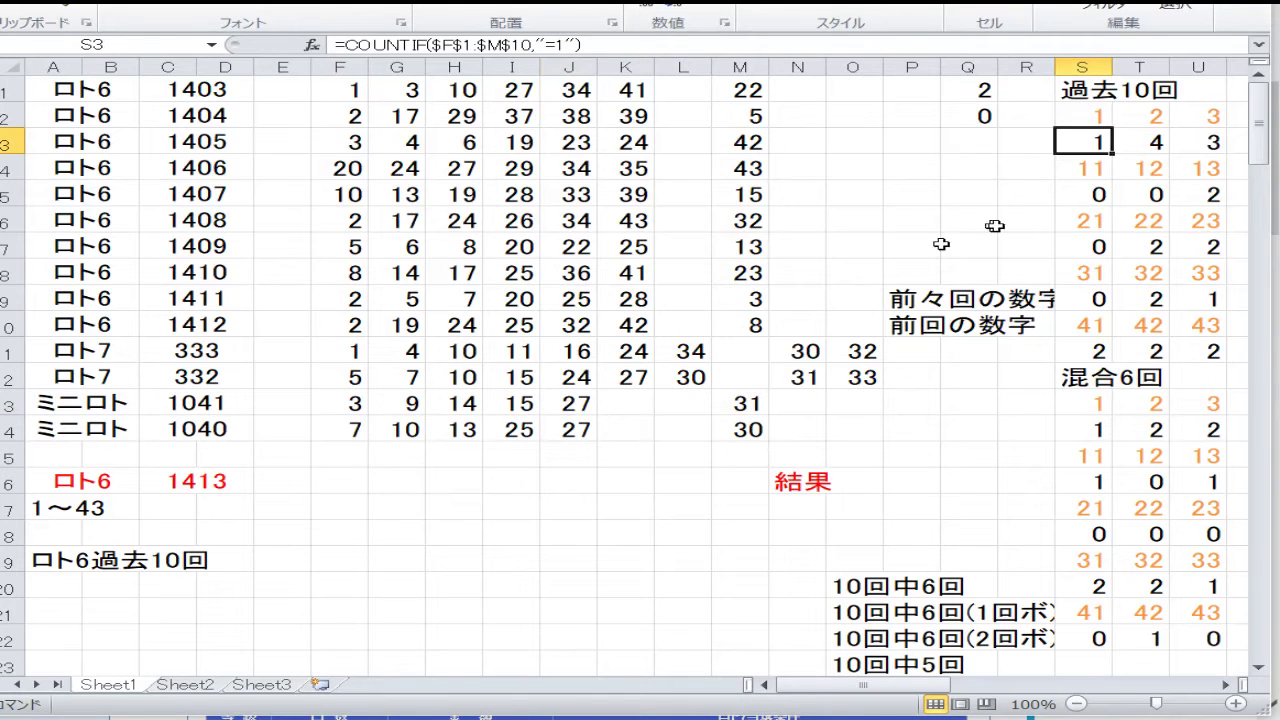
key(Down)
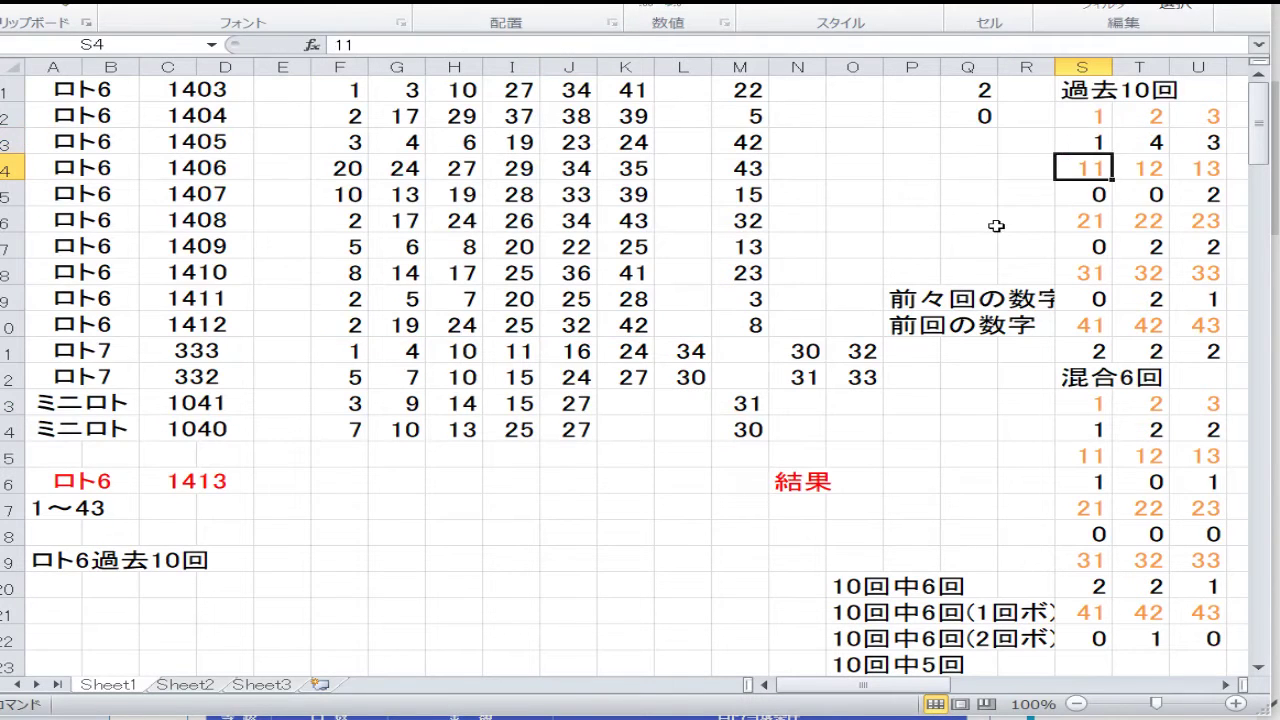
key(Right)
key(Right)
key(F2)
key(Return)
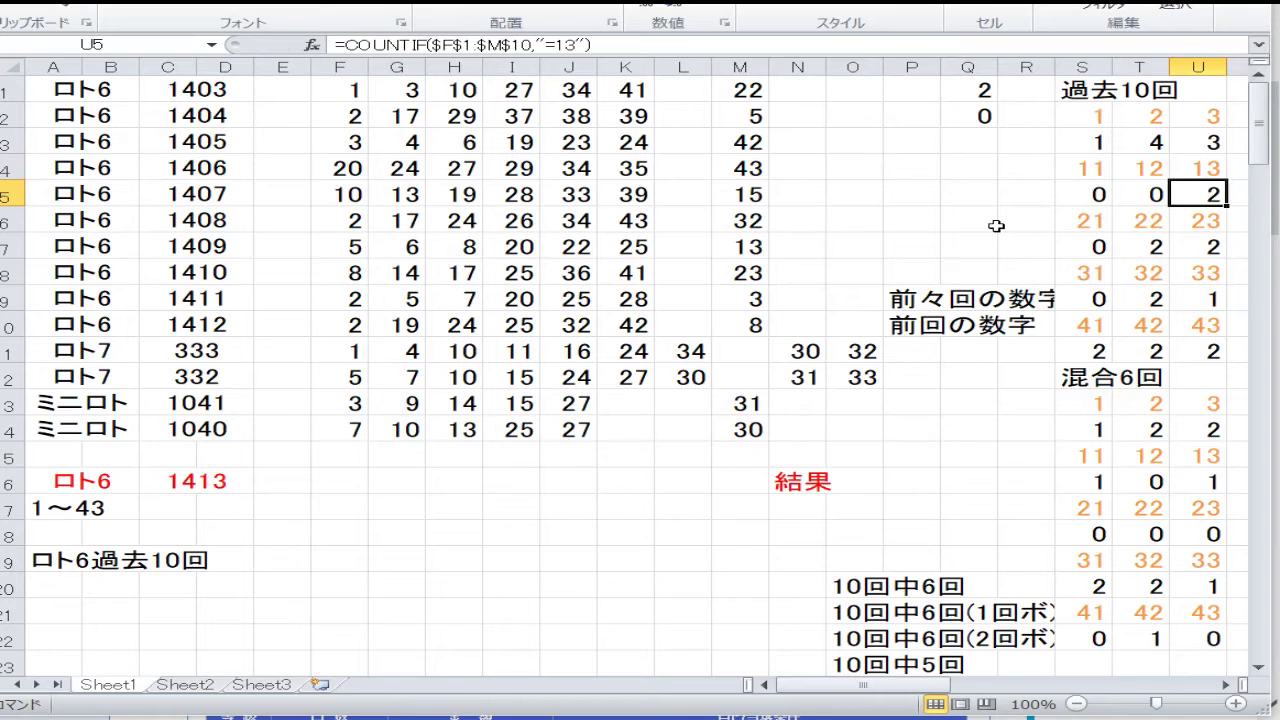
Step: Inspect the COUNTIF formulas for numbers 1 and 2 in the 混合6回 frequency table
key(Left)
key(Left)
key(Left)
key(Down)
key(Down)
key(Down)
key(Down)
key(Down)
key(Down)
key(Down)
key(Down)
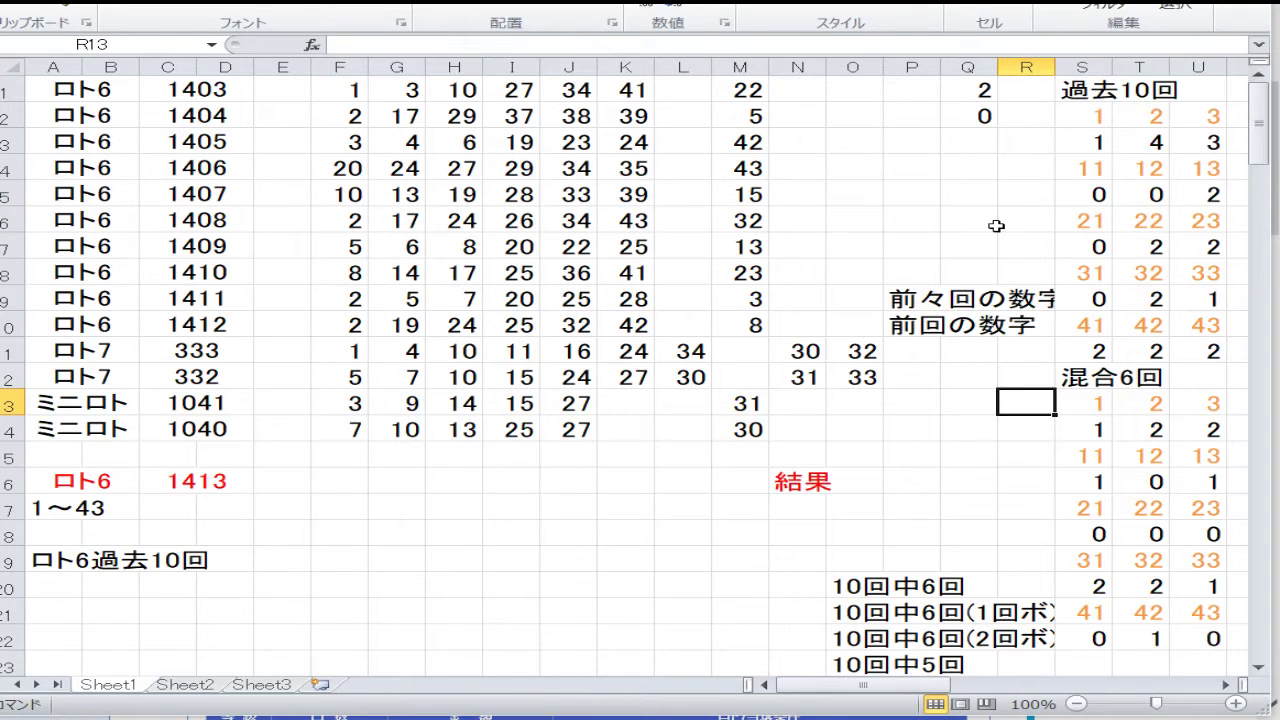
key(Right)
key(Down)
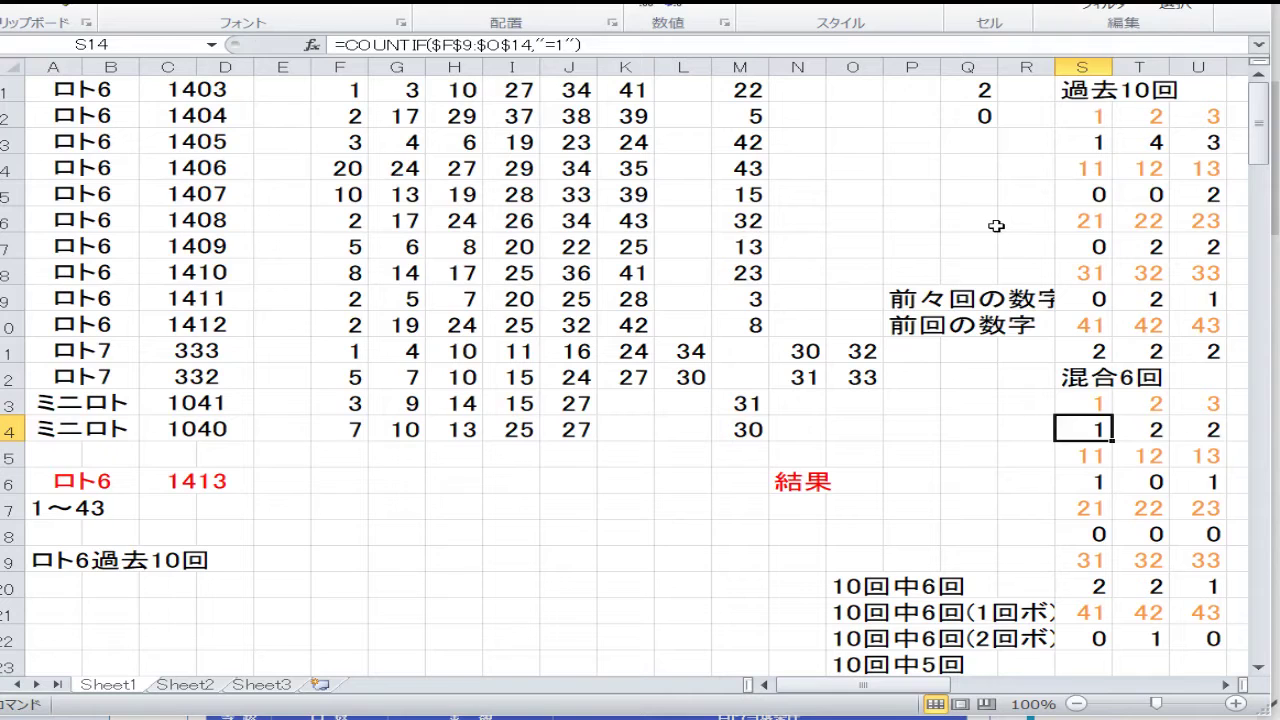
key(F2)
key(Escape)
key(Right)
key(F2)
key(Return)
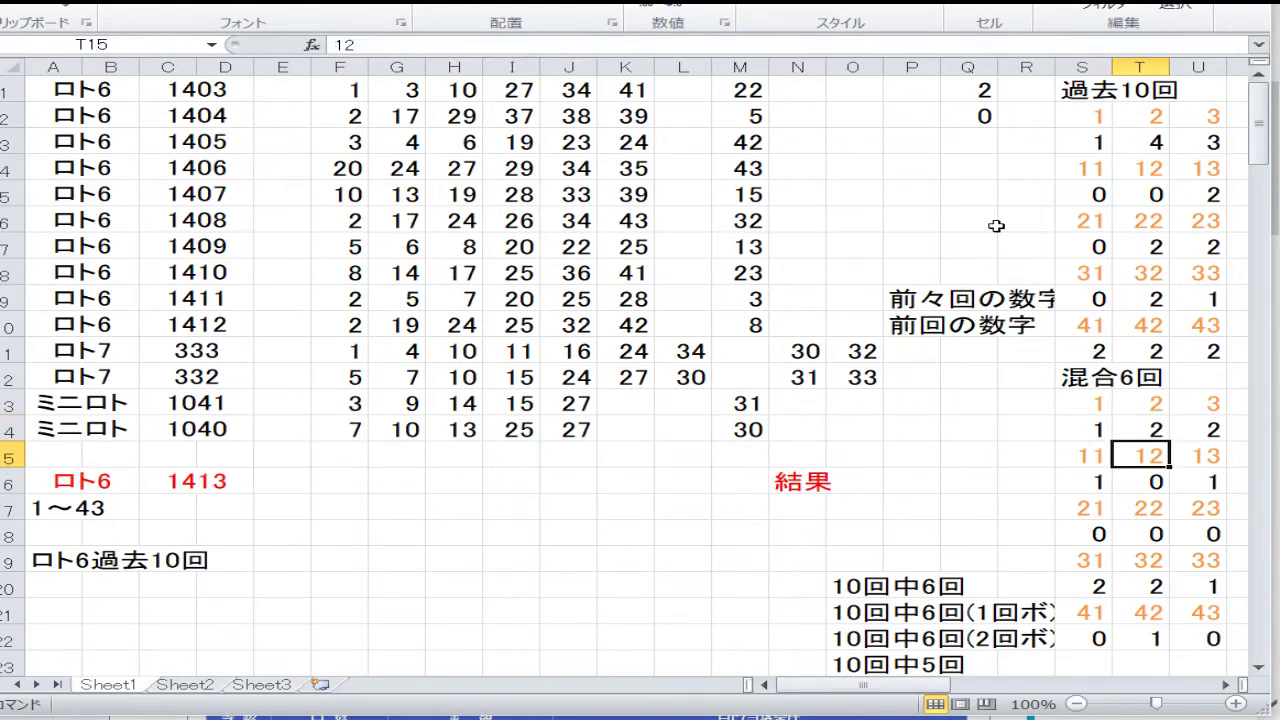
Step: Examine the 過去10回ボーナス数字 and 混合6回ボーナス数字 tables beside the main frequency tables
key(Up)
key(Right)
key(Right)
key(Right)
key(Right)
key(Right)
key(Right)
key(Right)
key(Right)
key(Right)
key(Right)
key(Right)
key(Right)
key(Right)
key(Right)
key(Right)
key(Right)
key(Right)
key(Right)
key(Right)
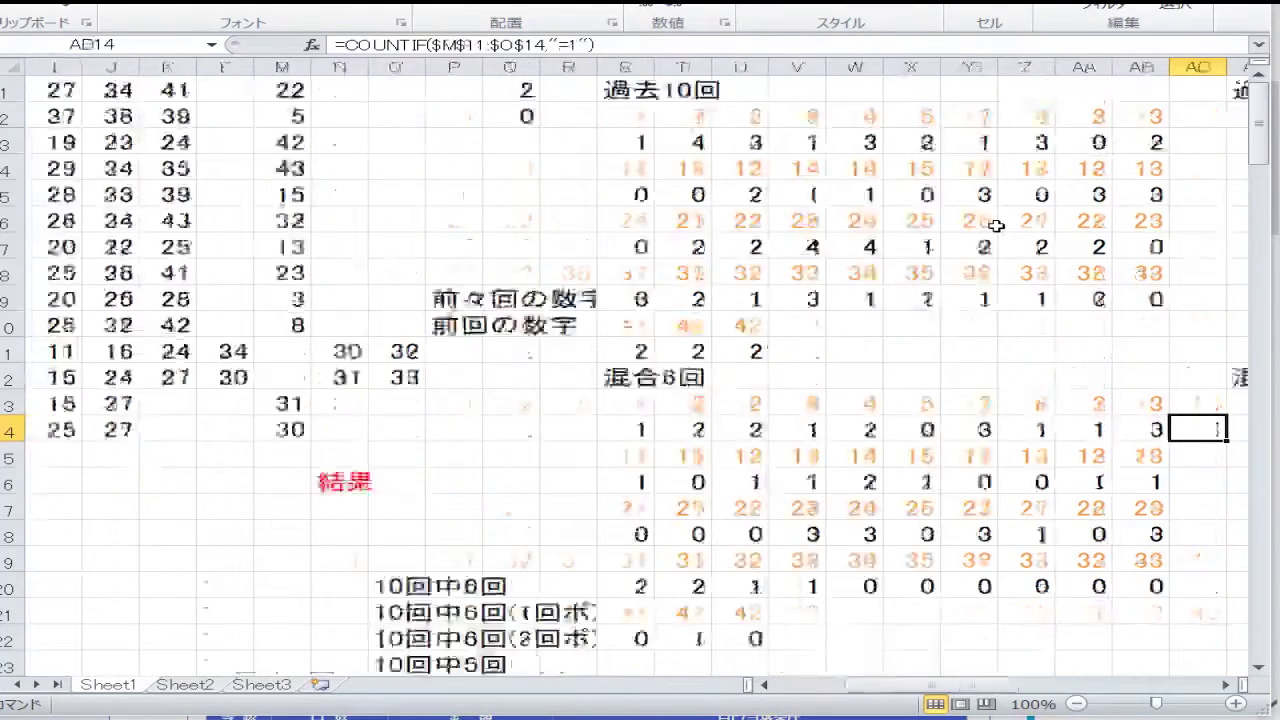
key(Left)
key(Left)
key(Left)
key(Left)
key(Left)
key(Left)
key(Left)
key(Left)
key(Left)
key(Left)
key(Left)
key(Left)
key(Left)
key(Left)
key(Left)
key(Left)
key(Left)
key(Left)
key(Left)
key(Left)
key(Left)
key(Left)
key(Left)
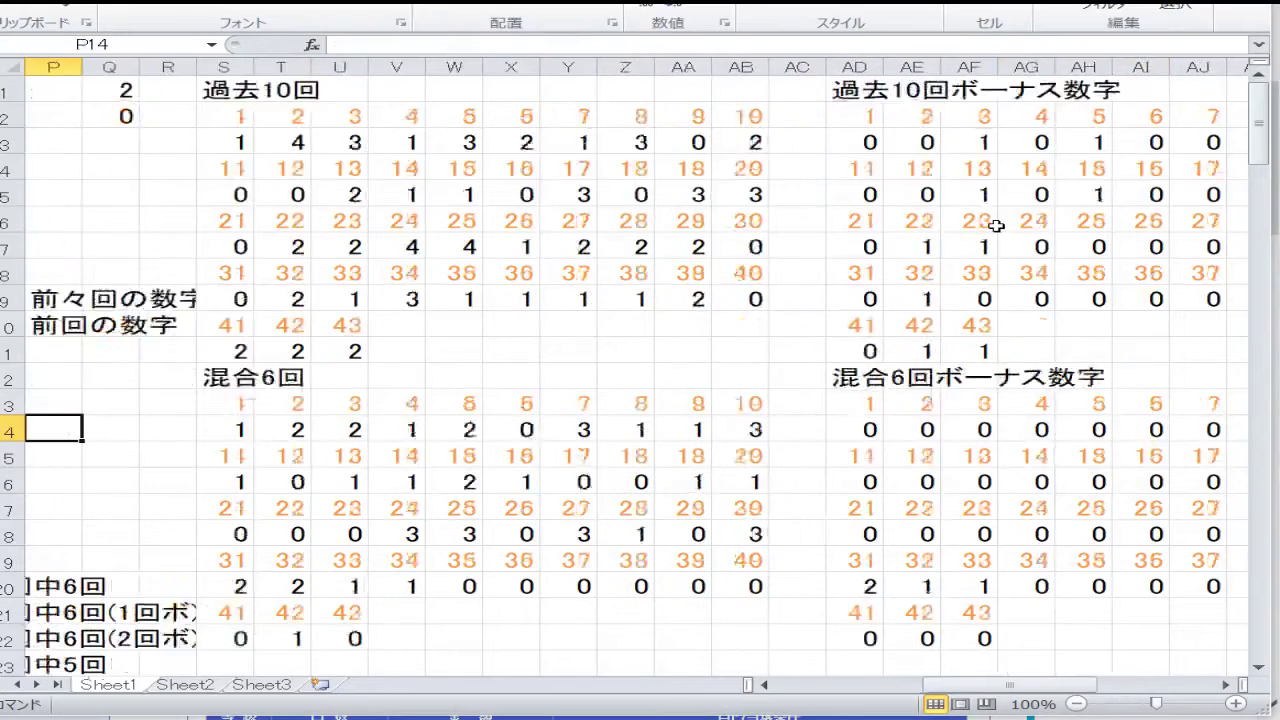
Step: Look over the 過去10回 and 混合6回 frequency tables from the heading in row 1 down to row 15
key(Right)
key(Right)
key(Right)
key(Right)
key(Up)
key(Up)
key(Up)
key(Up)
key(Up)
key(Up)
key(Up)
key(Up)
key(Up)
key(Up)
key(Up)
key(Up)
key(Up)
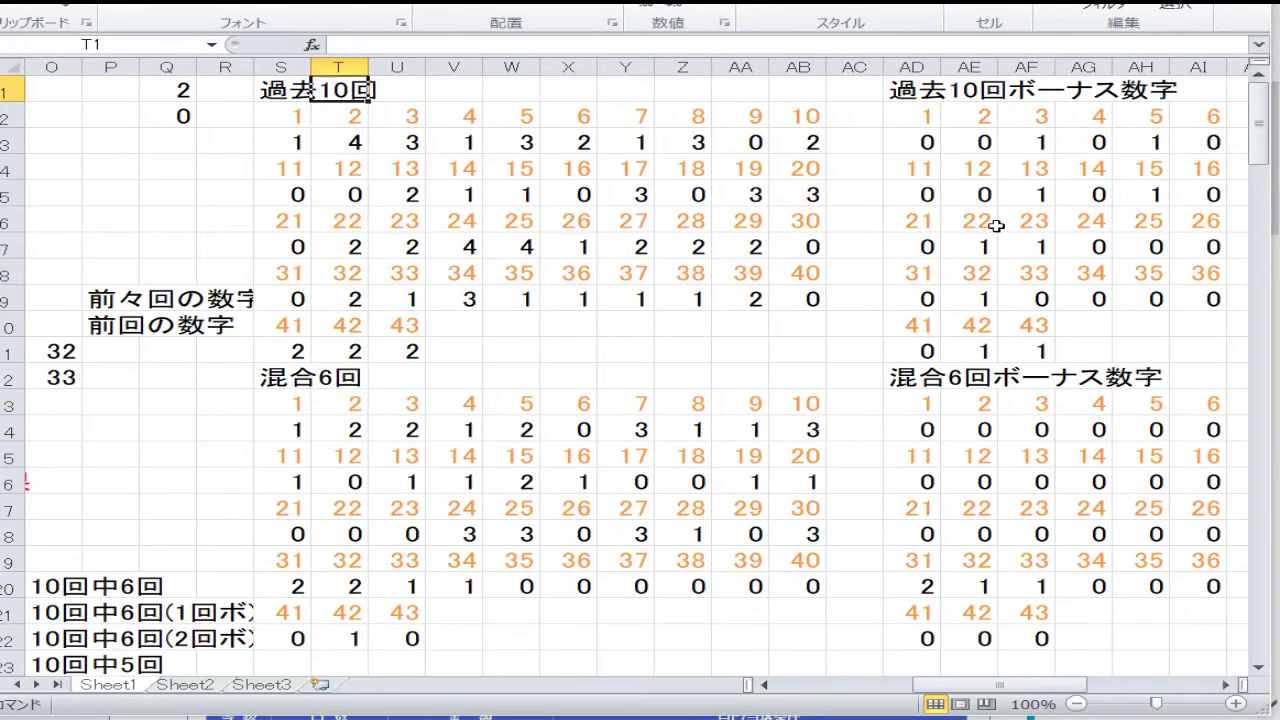
key(Down)
key(Down)
key(Down)
key(Down)
key(Down)
key(Down)
key(Down)
key(Down)
key(Down)
key(Down)
key(Down)
key(Down)
key(Down)
key(Down)
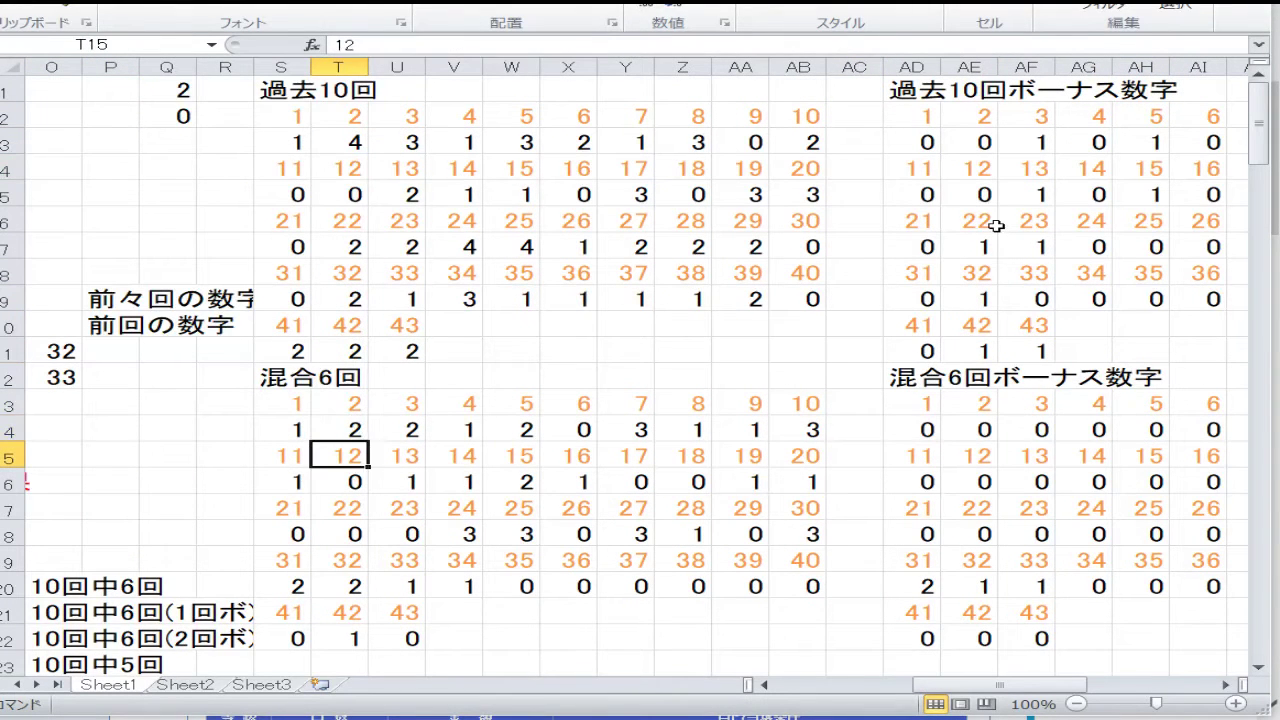
Step: Go to the ロト6過去10回 section for draw 1413 and review the 10回中4回 numbers in row 26
key(Left)
key(Home)
key(Down)
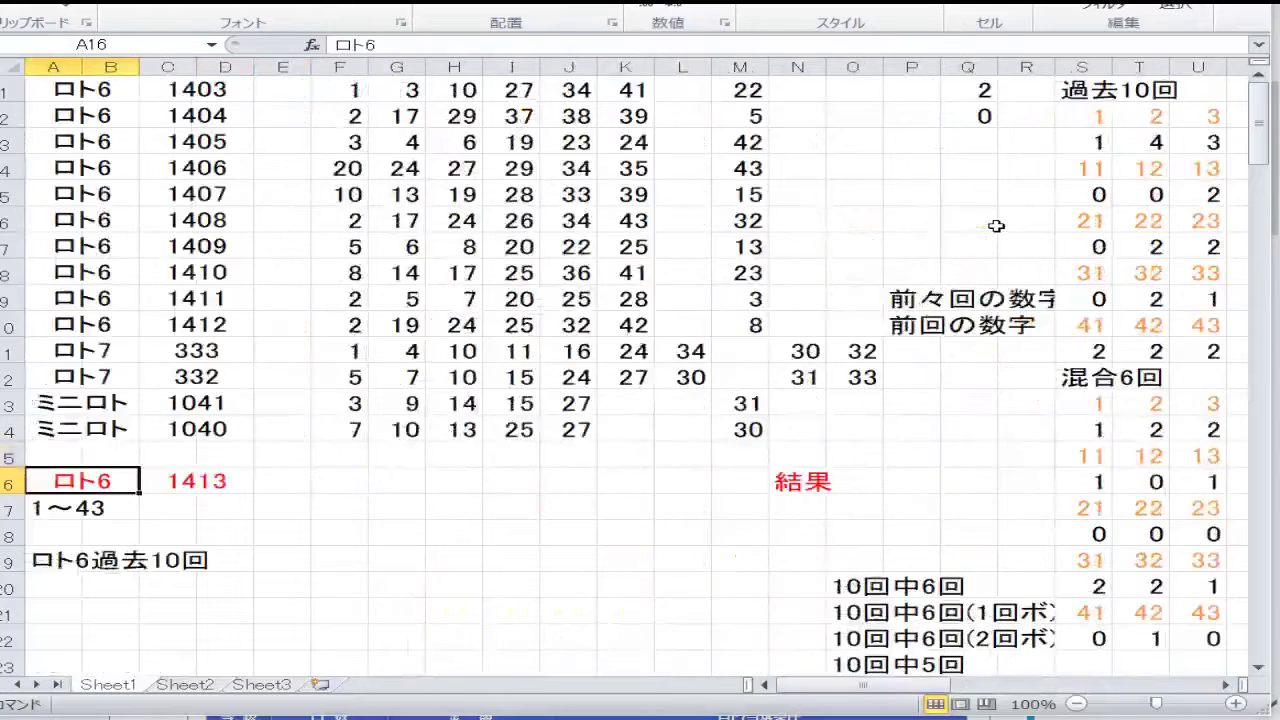
key(Down)
key(Down)
key(Down)
key(Down)
key(Down)
key(Down)
key(Down)
key(Down)
key(Down)
key(Down)
key(Down)
key(Down)
key(Down)
key(Down)
key(Down)
key(Down)
key(Down)
key(Down)
key(Down)
key(Down)
key(Up)
key(Up)
key(Up)
key(Up)
key(Up)
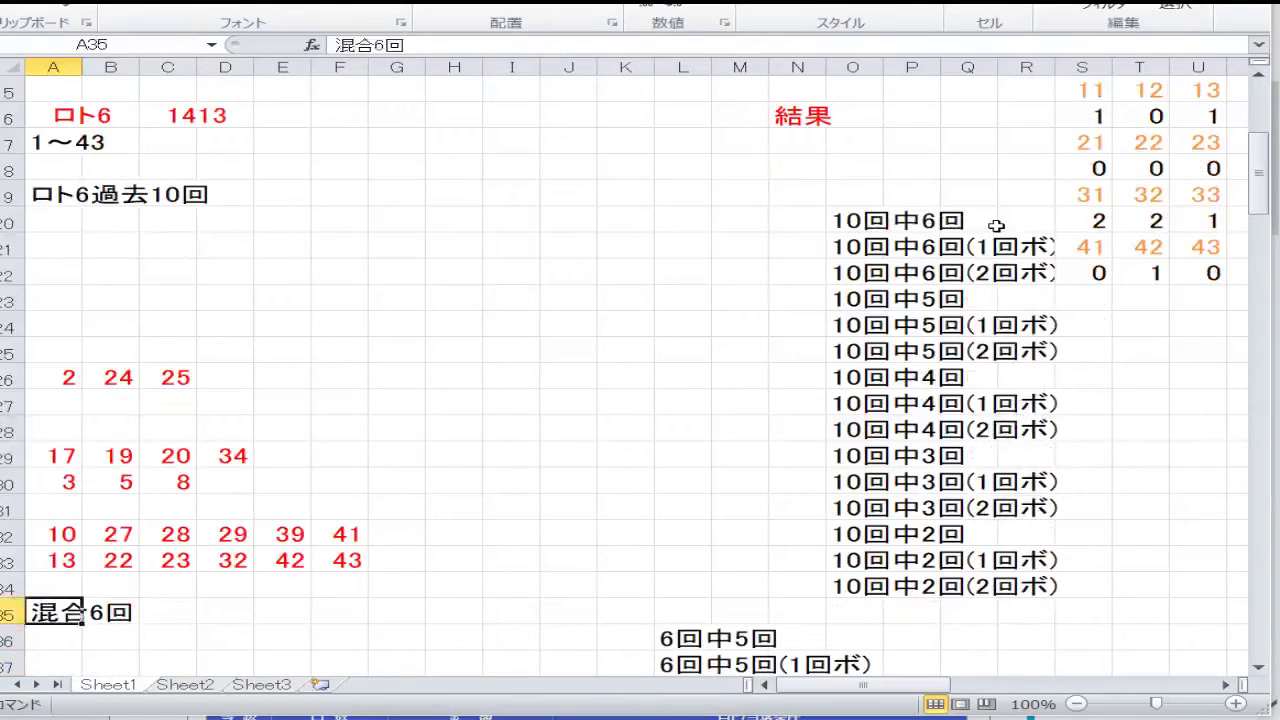
key(Up)
key(Up)
key(Up)
key(Up)
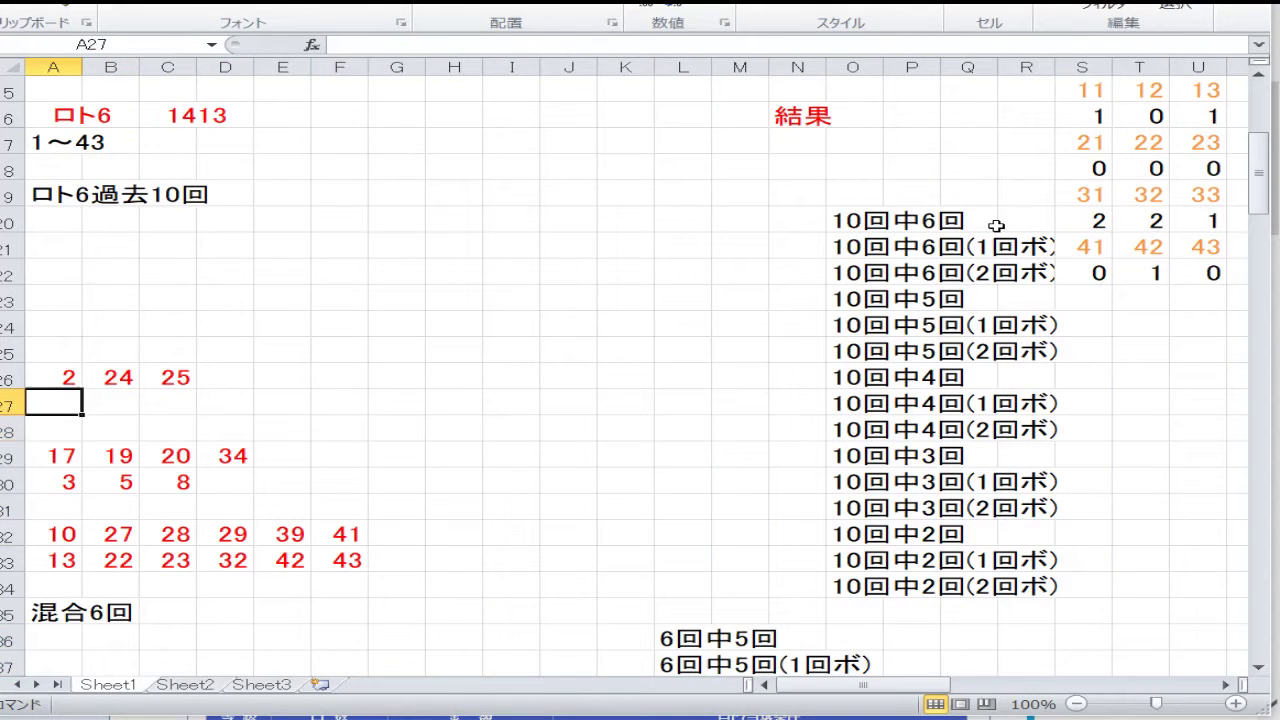
key(Up)
key(Right)
key(Right)
Step: Review the 10回中3回 numbers in row 29 and the 10回中3回(1回ボ) numbers in row 30
key(Down)
key(Down)
key(Down)
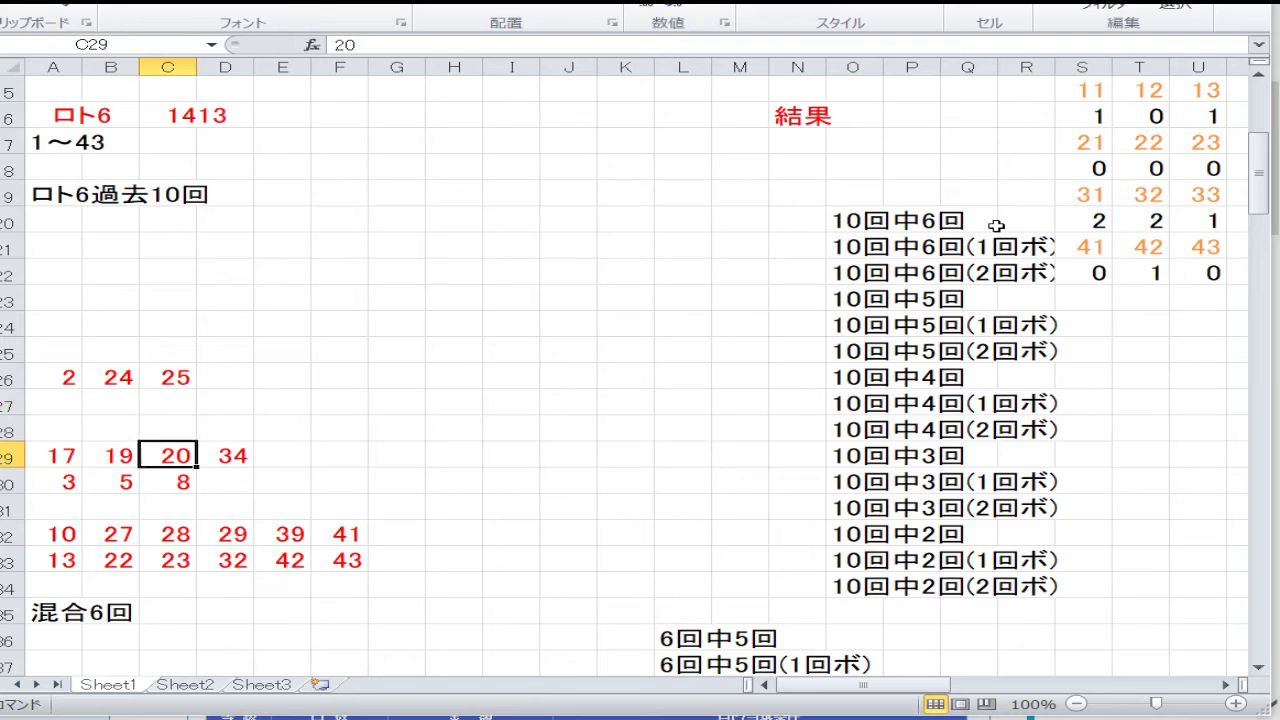
key(Left)
key(Left)
key(Right)
key(Right)
key(Right)
key(Down)
key(Left)
key(Left)
key(Left)
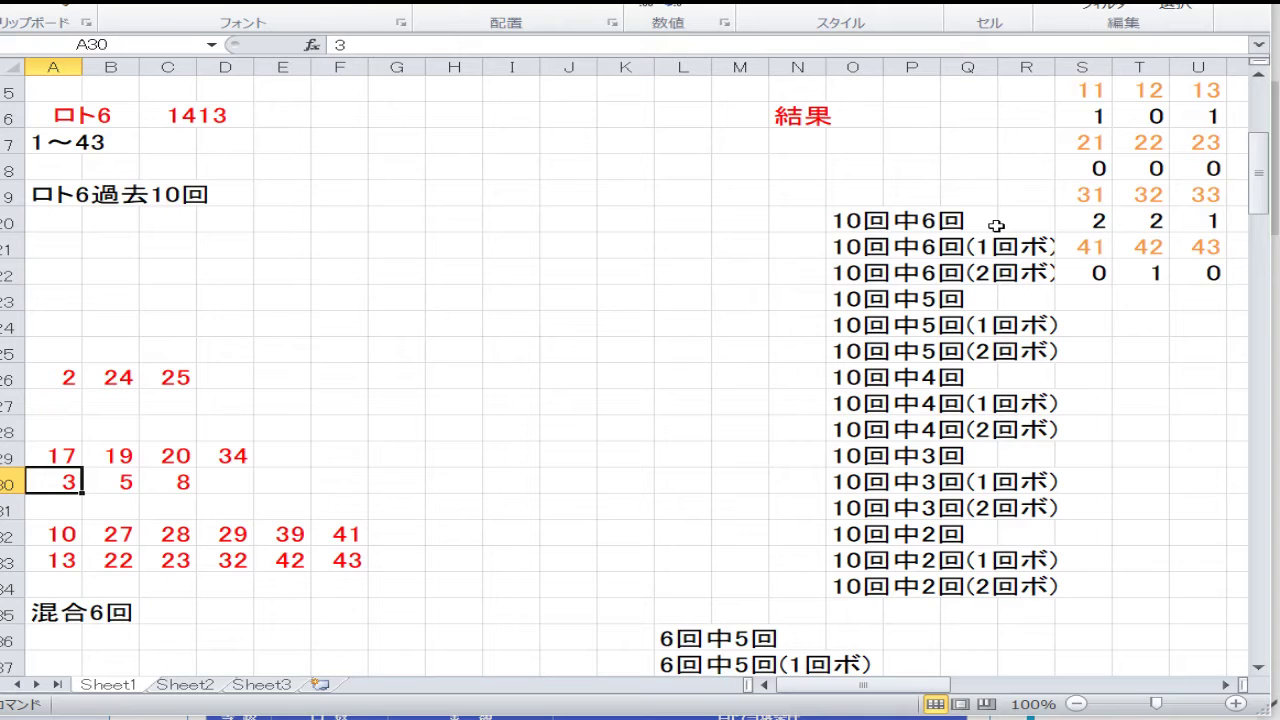
key(Right)
key(Right)
Step: Review the 10回中2回 numbers across row 32, from column A to column F
key(Down)
key(Down)
key(Left)
key(Left)
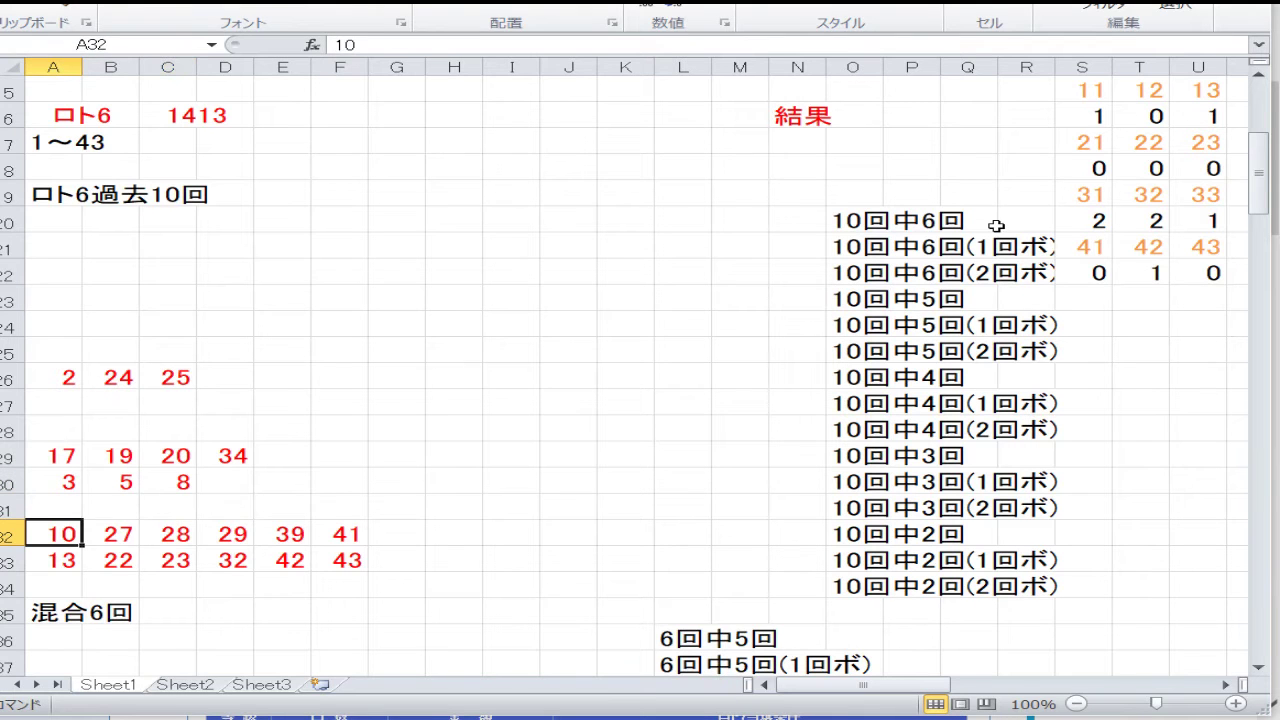
key(Right)
key(Right)
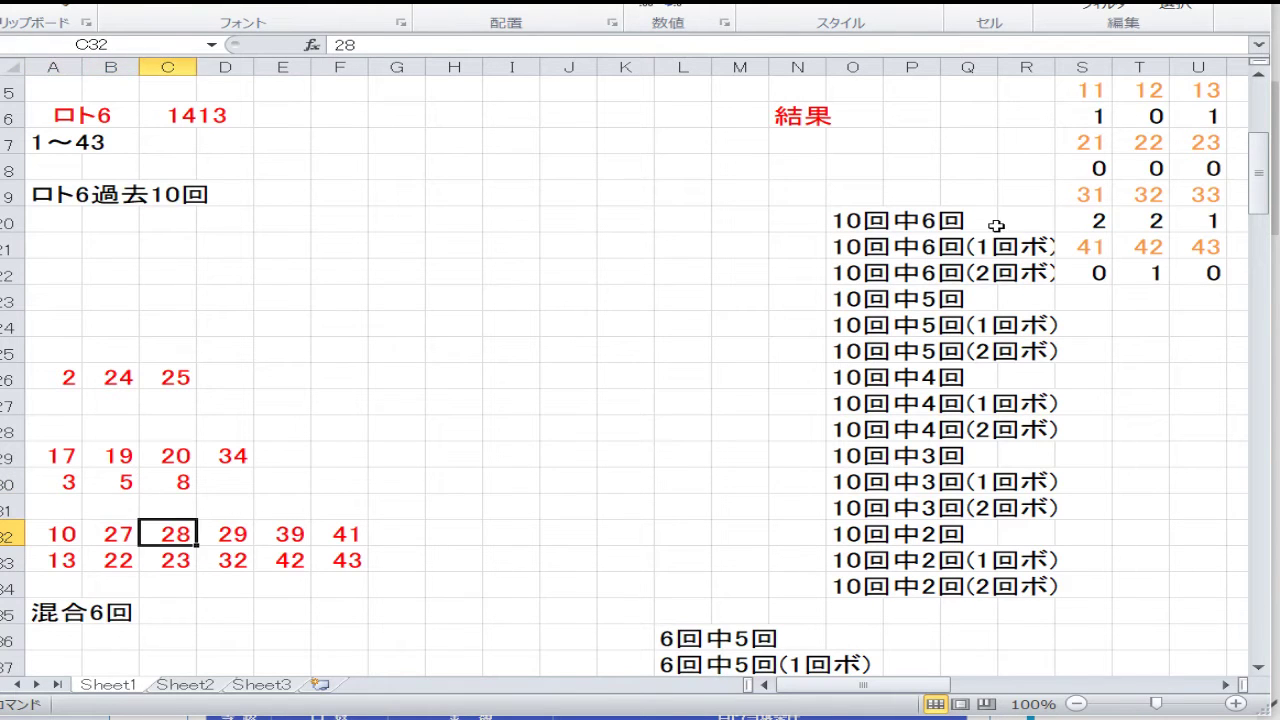
key(Right)
key(Right)
key(Right)
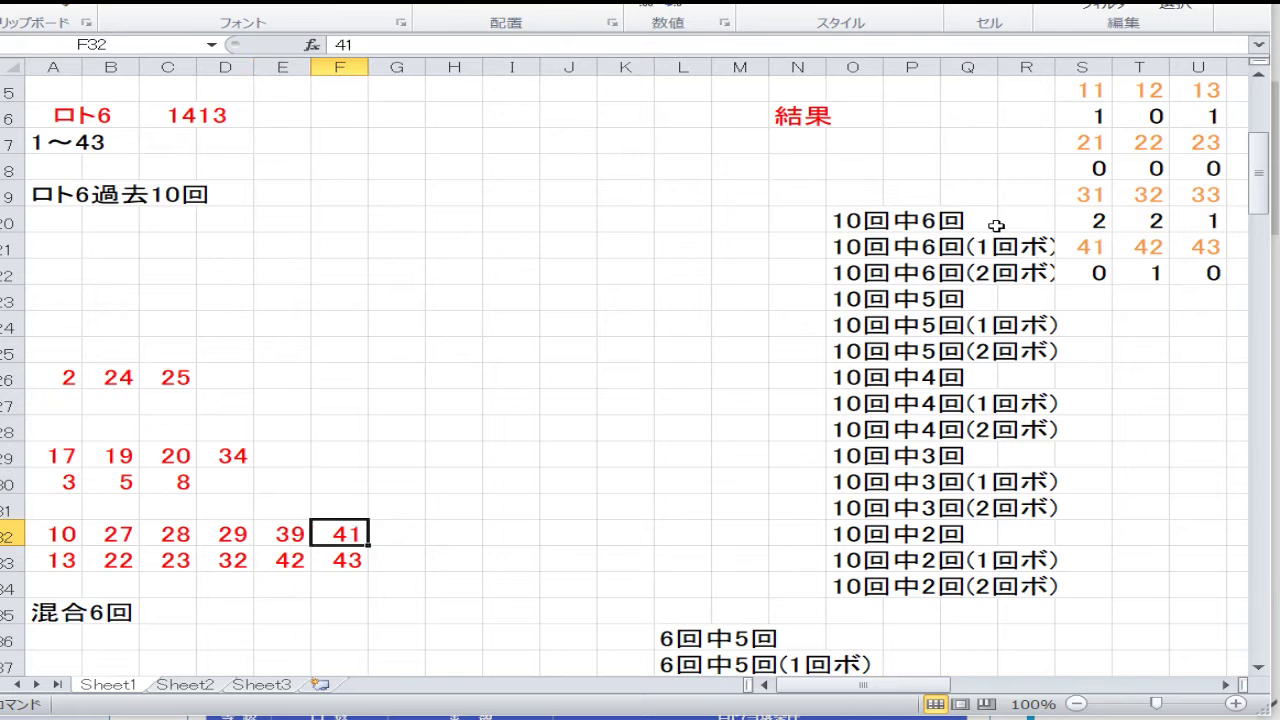
Step: Review the 10回中2回(1回ボ) numbers across row 33, from column A to column F
key(Down)
key(Left)
key(Left)
key(Home)
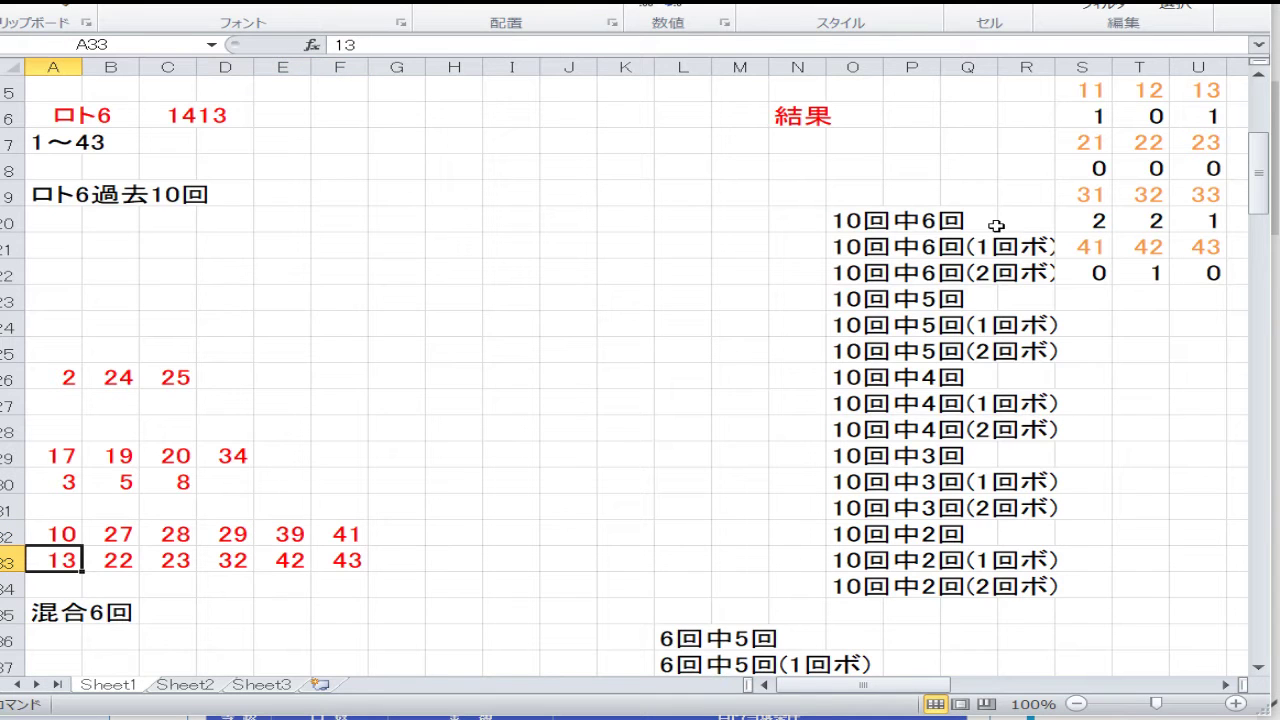
key(Right)
key(Right)
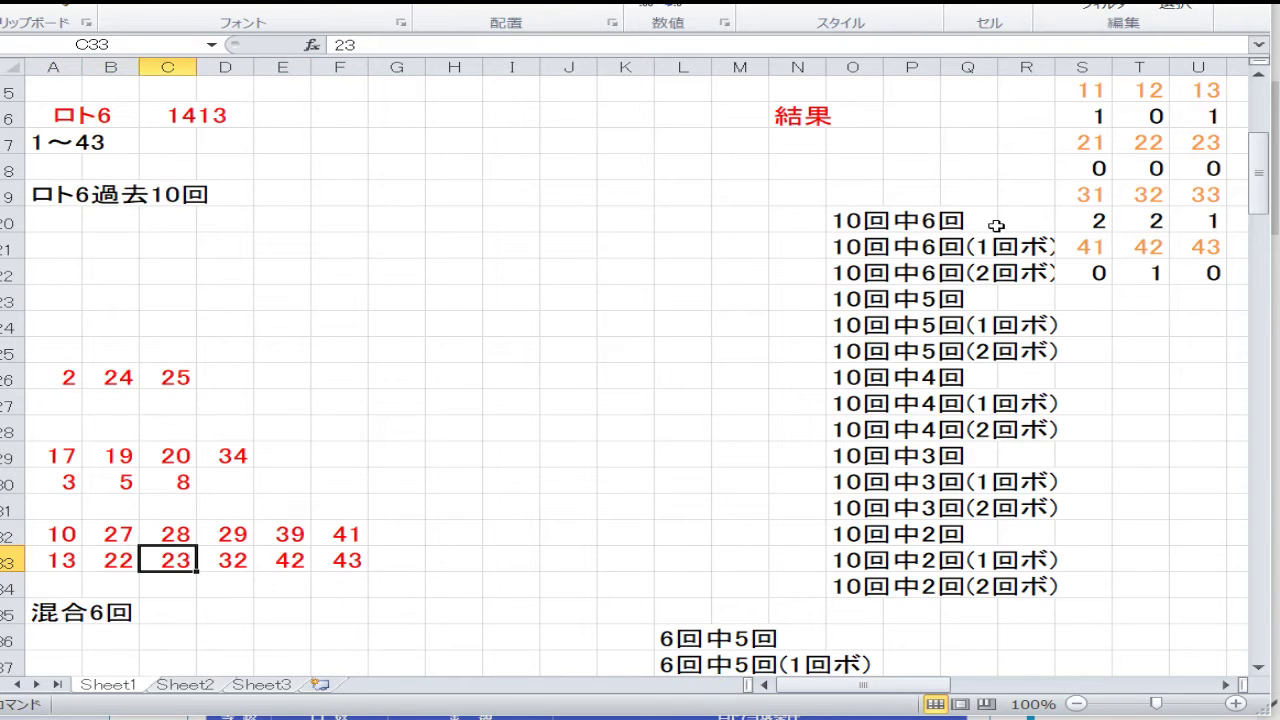
key(Right)
key(Right)
key(Right)
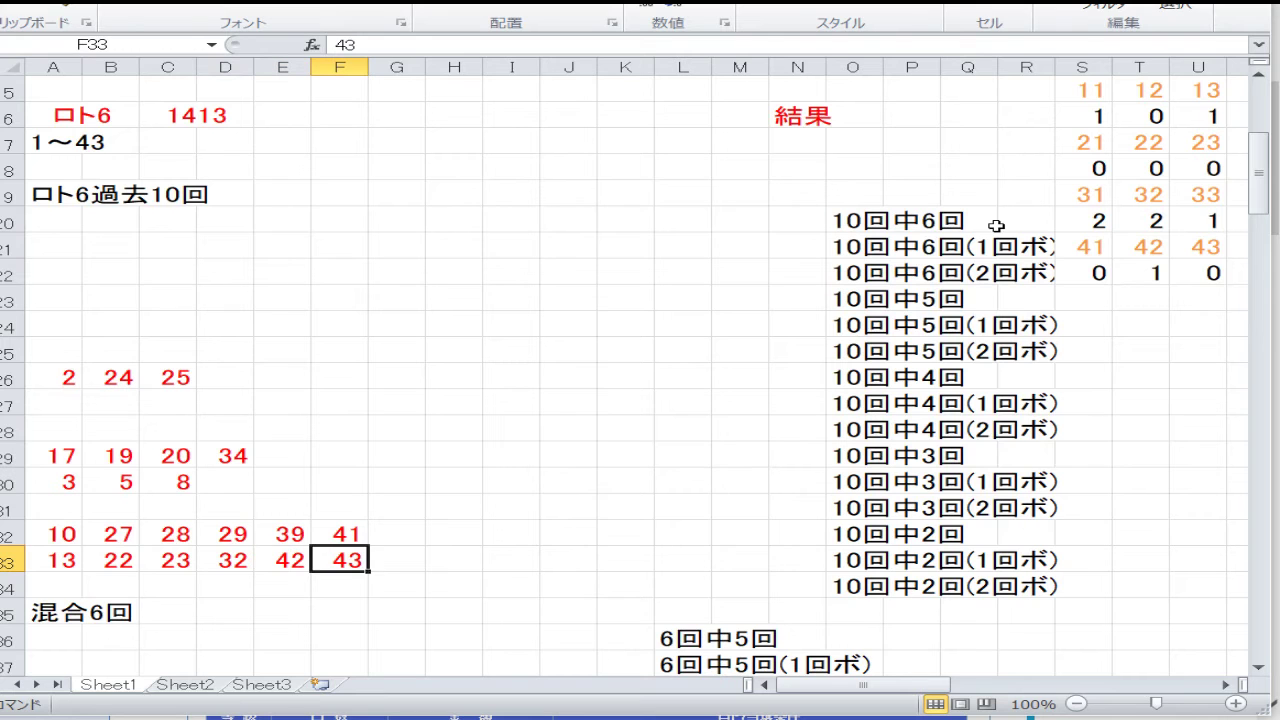
Step: Go to the 混合6回 section and review the 6回中3回 numbers in row 42
key(Down)
key(Down)
key(Down)
key(Down)
key(Down)
key(Down)
key(Down)
key(Down)
key(Down)
key(Down)
key(Down)
key(Down)
key(Down)
key(Down)
key(Down)
key(Down)
key(Down)
key(Down)
key(Up)
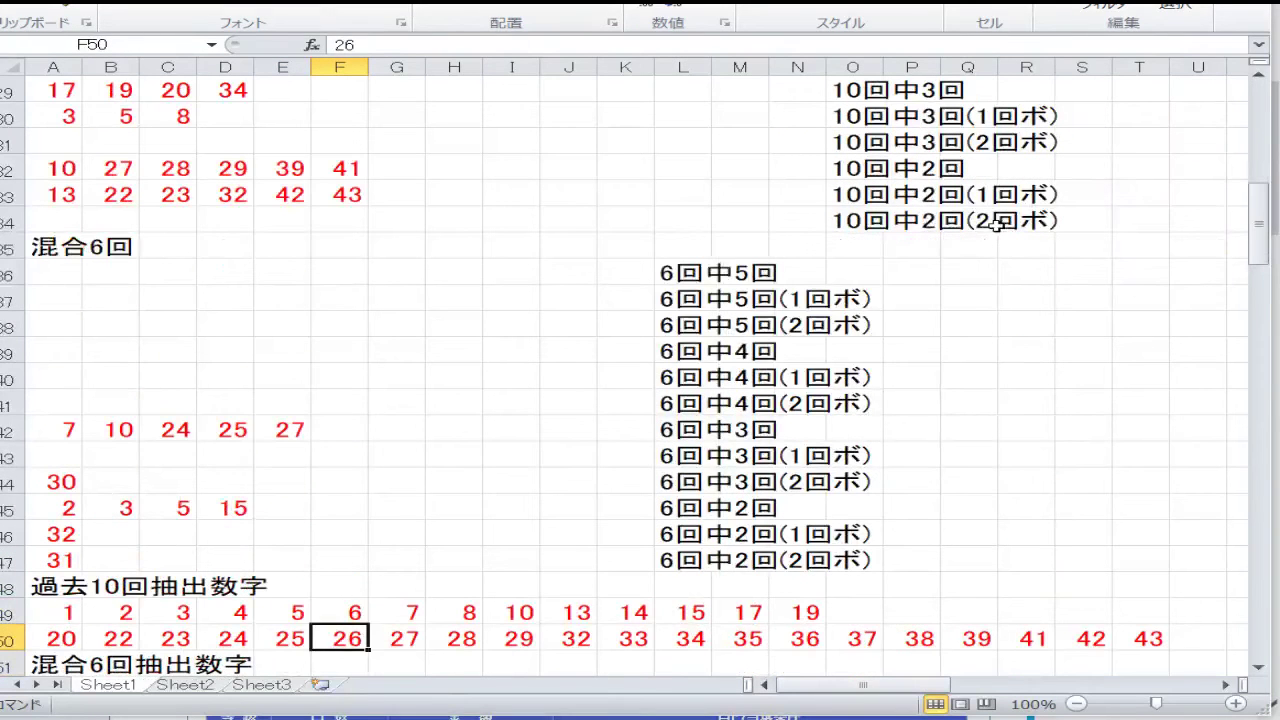
key(Up)
key(Up)
key(Up)
key(Up)
key(Up)
key(Up)
key(Up)
key(Up)
key(Left)
key(Left)
key(Left)
key(Left)
key(Left)
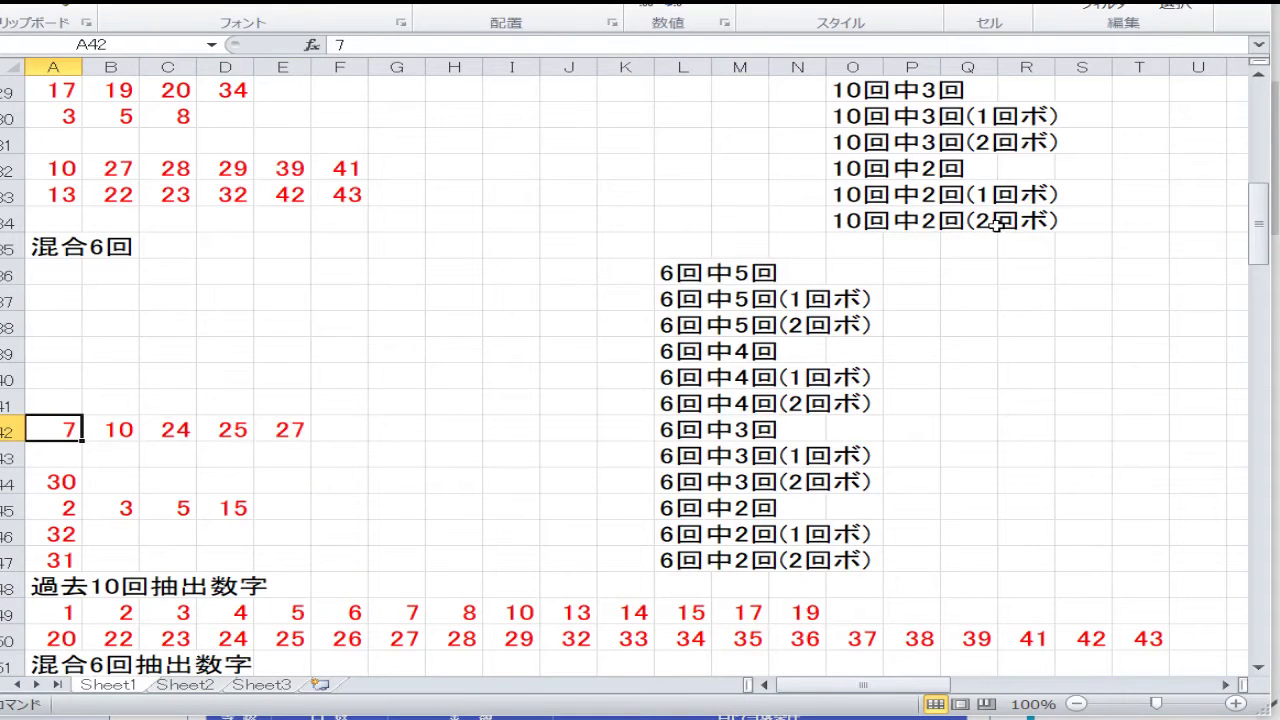
key(Right)
key(Right)
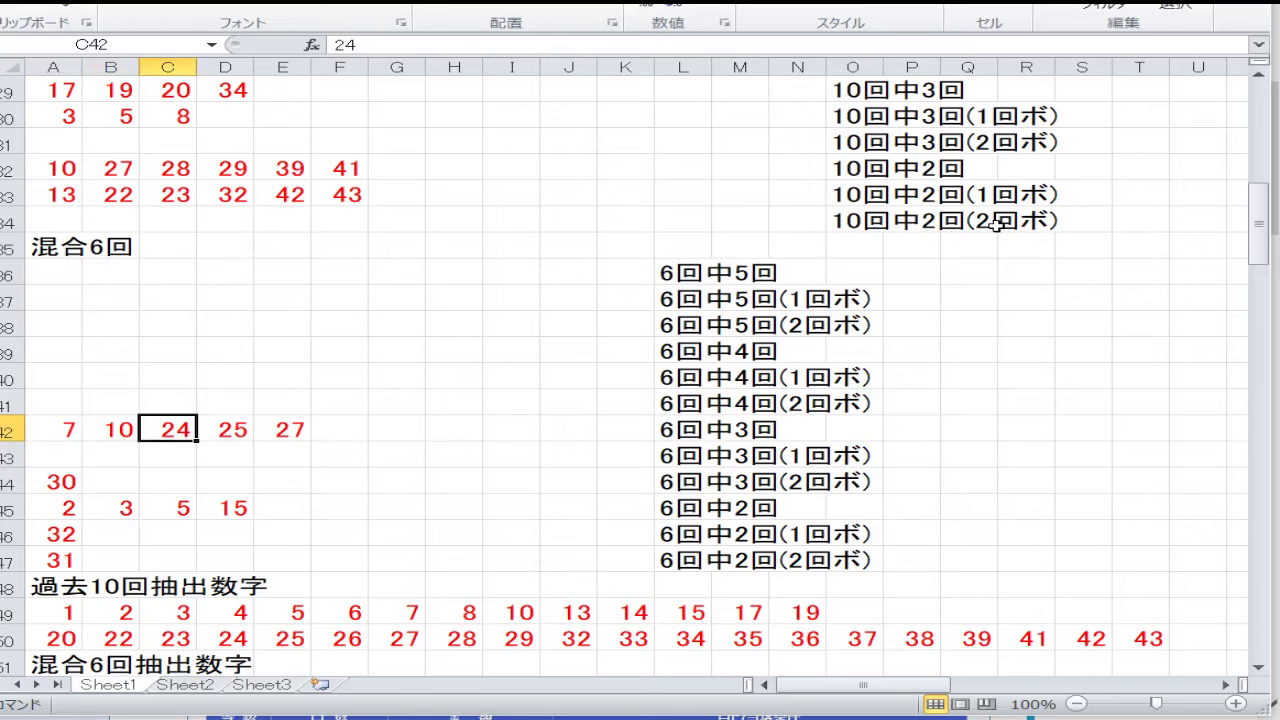
key(Right)
Step: Review the remaining 混合6回 groups from 6回中3回(2回ボ) in row 44 down to 6回中2回(1回ボ) in row 46
key(Down)
key(Down)
key(Left)
key(Left)
key(Left)
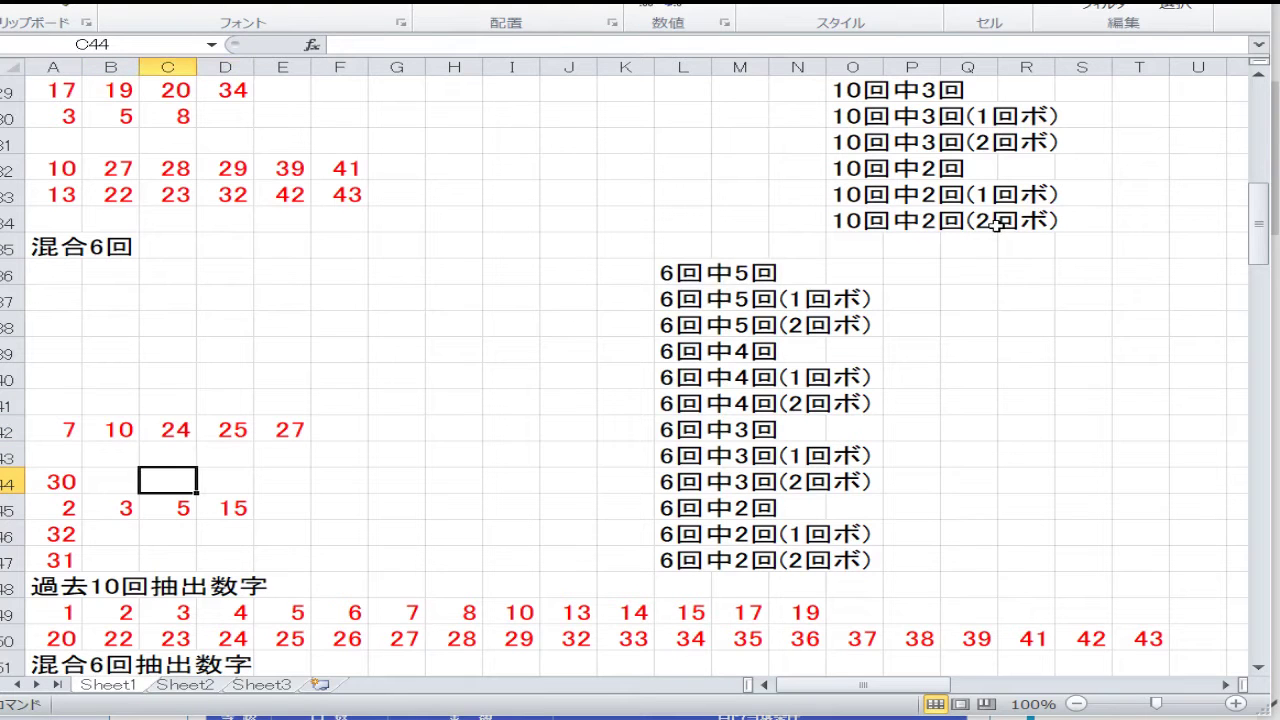
key(Down)
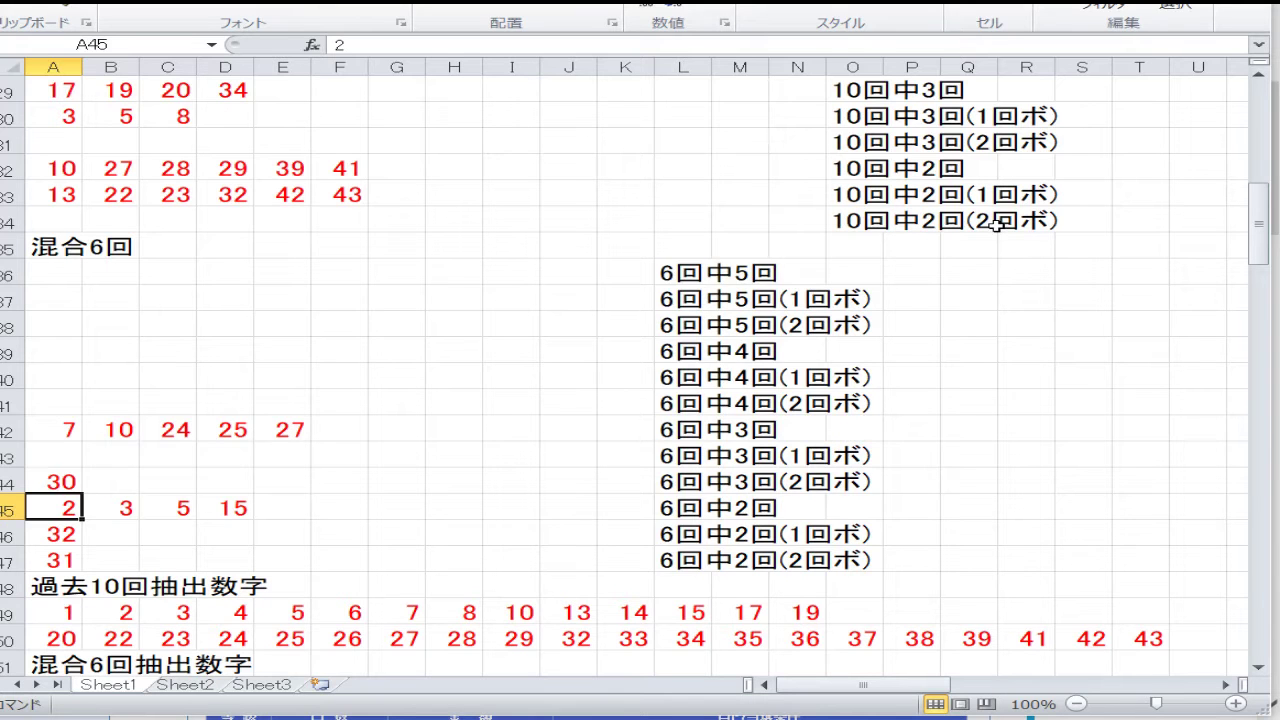
key(Down)
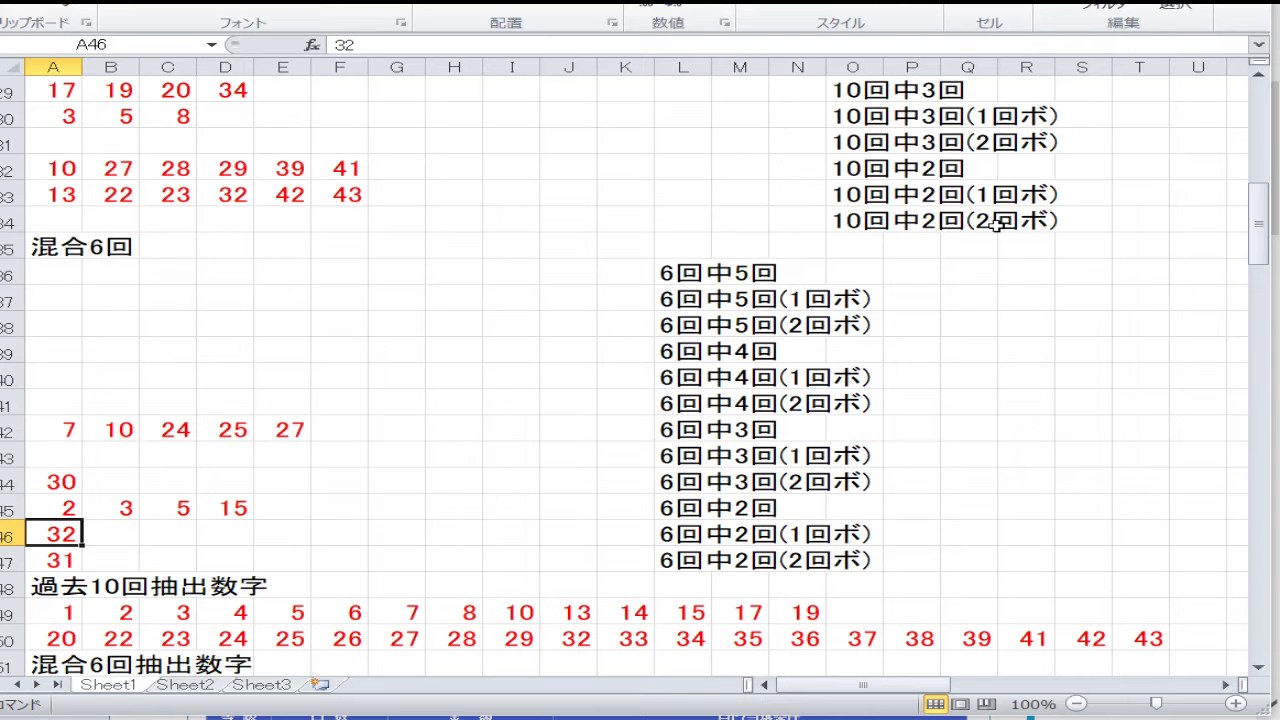
Step: Go past the last 混合6回 group and review the 過去10回抽出数字 list starting in row 49
key(Down)
key(Down)
key(Down)
key(Down)
key(Down)
key(Down)
key(Down)
key(Down)
key(Down)
key(Down)
key(Down)
key(Down)
key(Down)
key(Down)
key(Down)
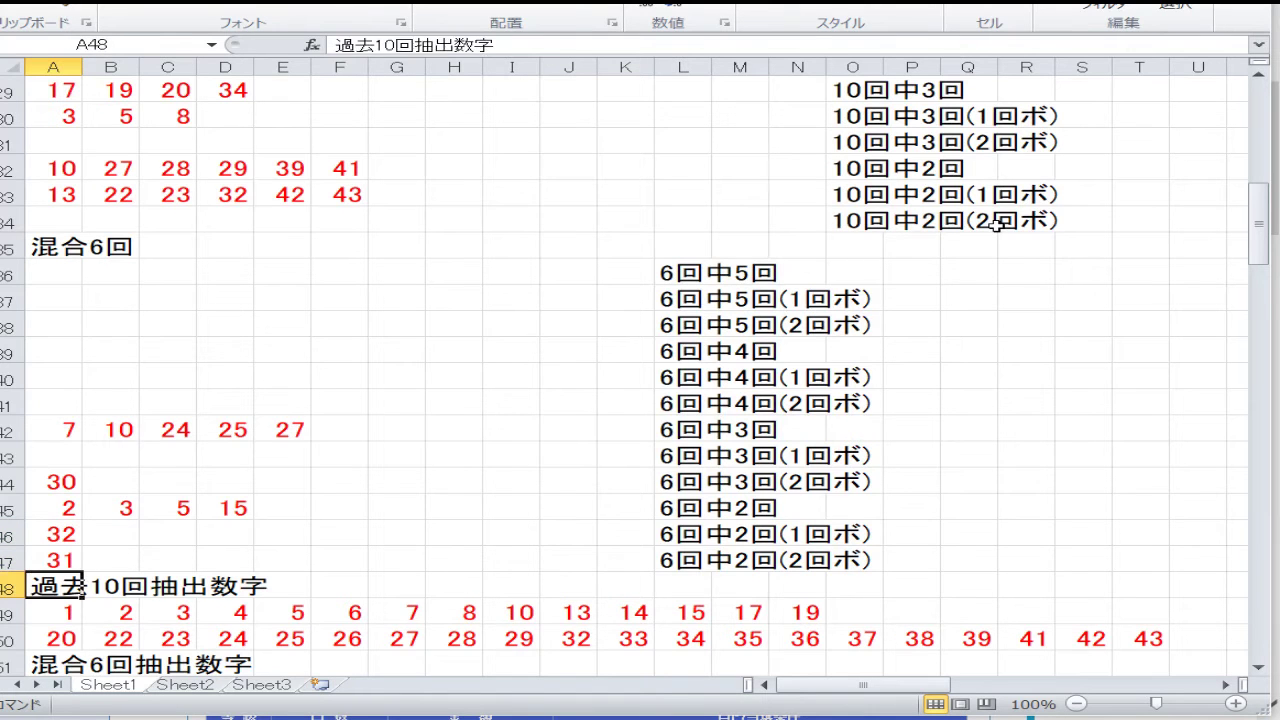
key(Up)
key(Up)
key(Up)
key(Up)
key(Up)
key(Up)
key(Up)
key(Up)
key(Up)
key(Up)
key(Up)
key(Up)
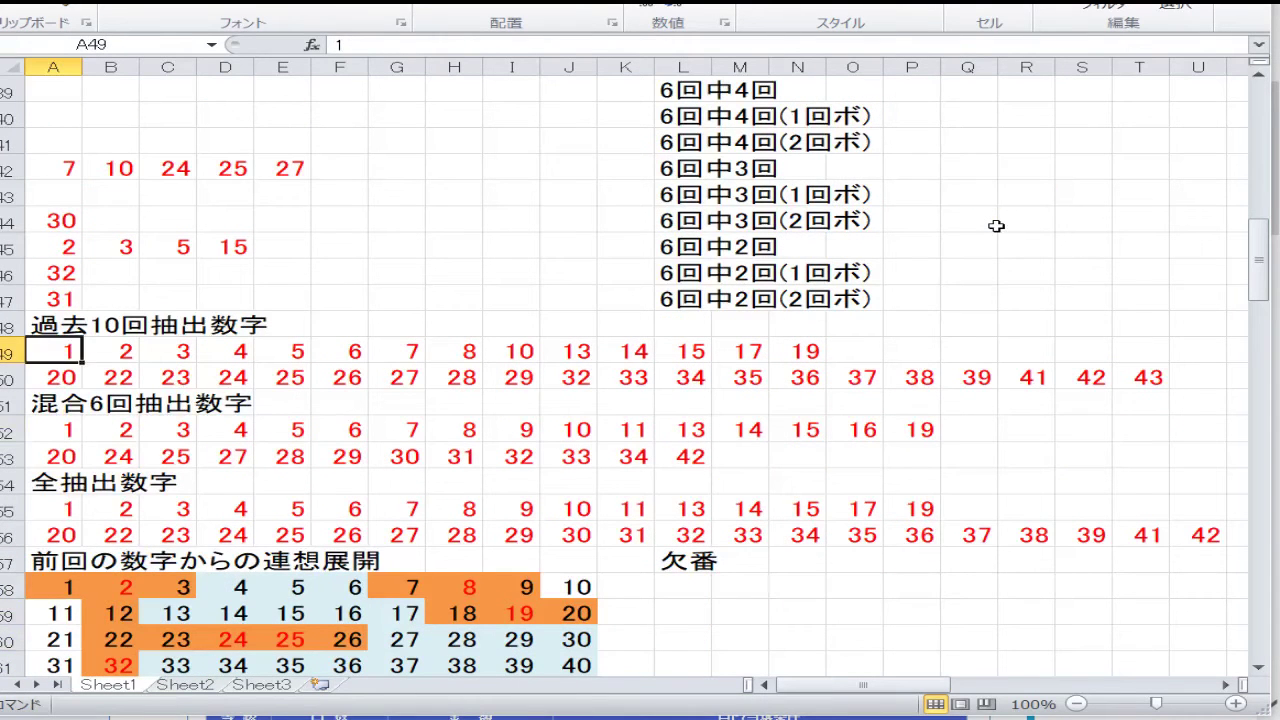
Step: Review the 混合6回抽出数字 list from row 52 and the 全抽出数字 list in rows 55 and 56
key(Down)
key(Down)
key(Down)
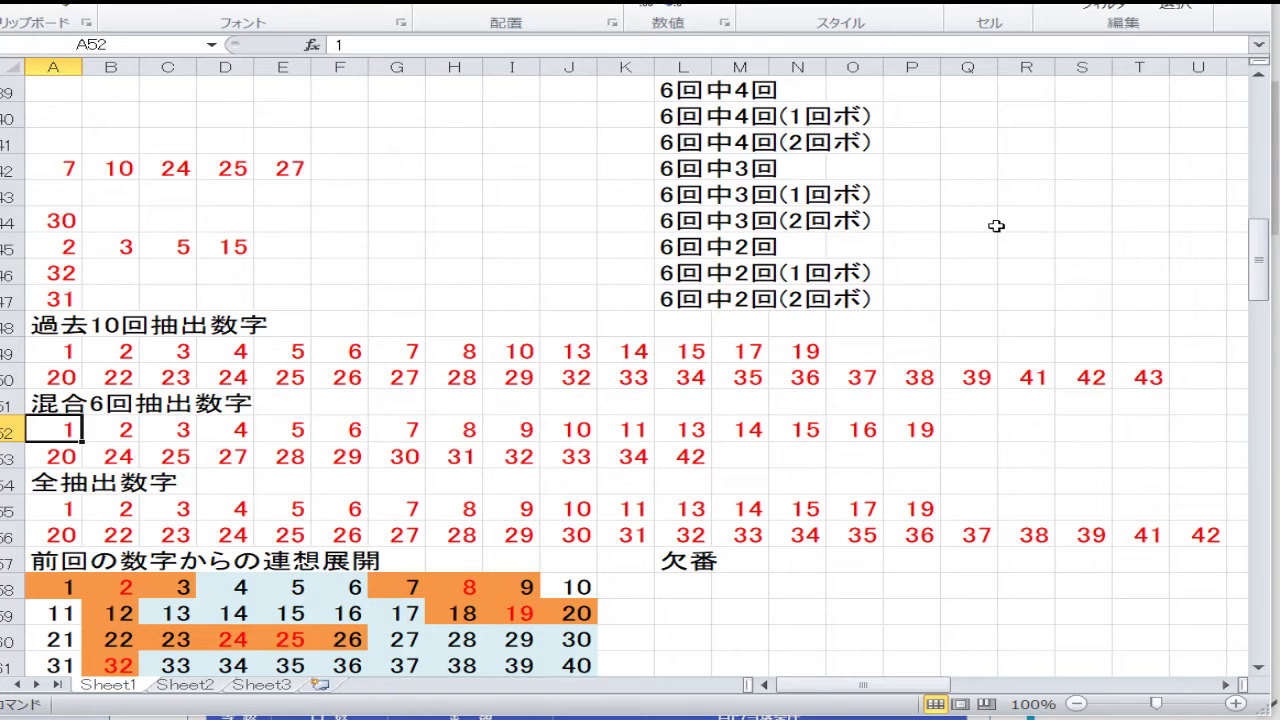
key(Down)
key(Down)
key(Down)
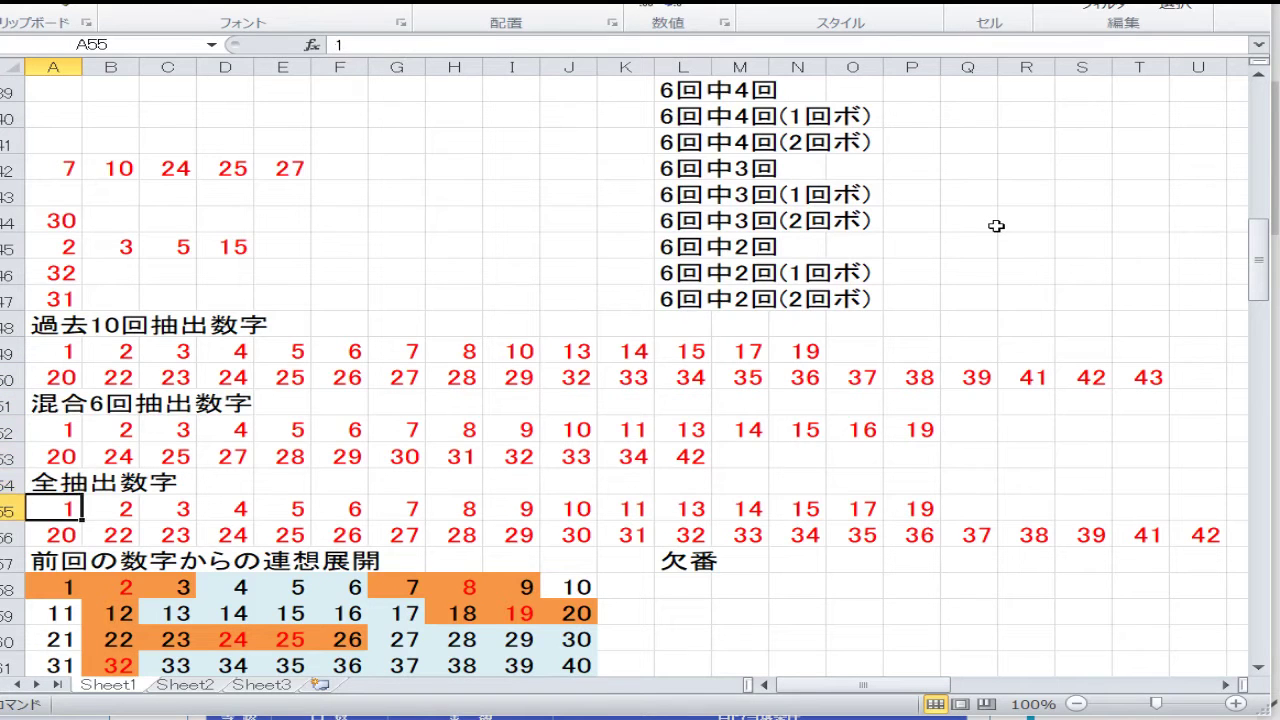
key(Down)
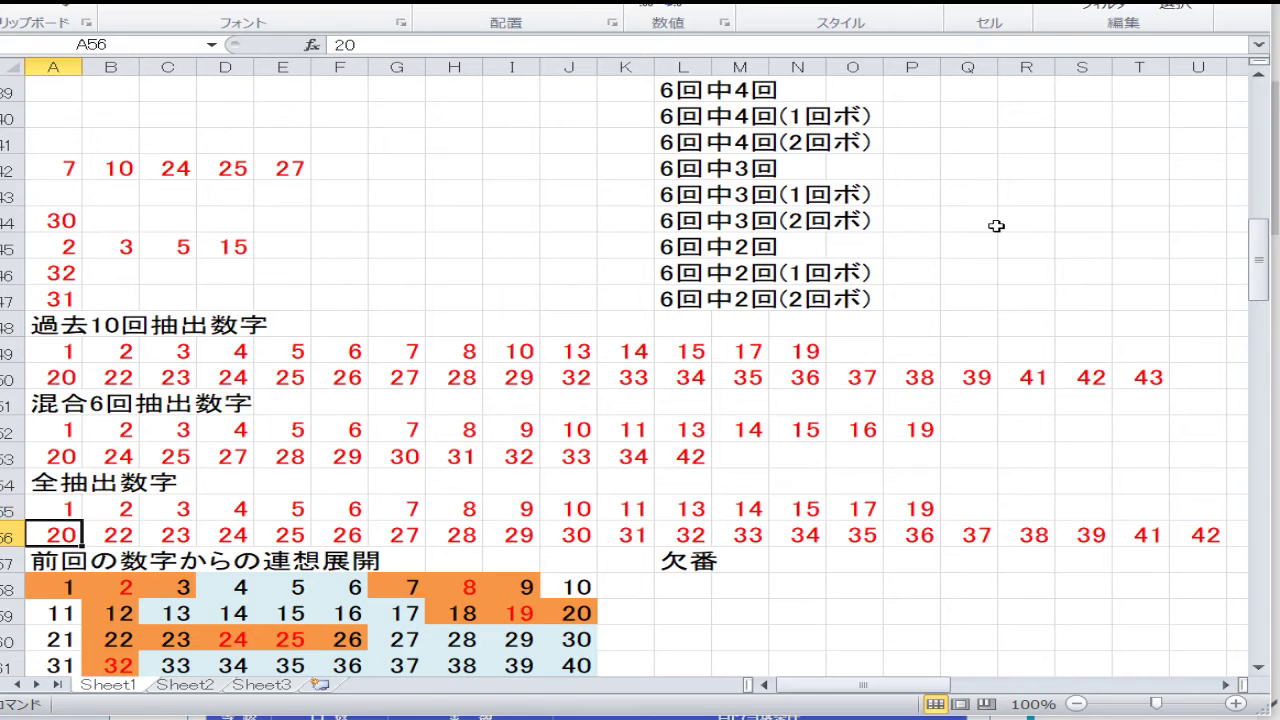
Step: Go to the 前回の数字からの連想展開 grid in rows 58 to 62 and examine the highlighted number 2 in row 58
key(Down)
scroll(996, 226, down, 2)
key(Down)
key(Down)
key(Down)
key(Down)
key(Down)
key(Down)
key(Down)
key(Down)
key(Down)
key(Up)
key(Up)
key(Up)
key(Up)
key(Up)
key(Up)
key(Up)
key(Up)
key(Up)
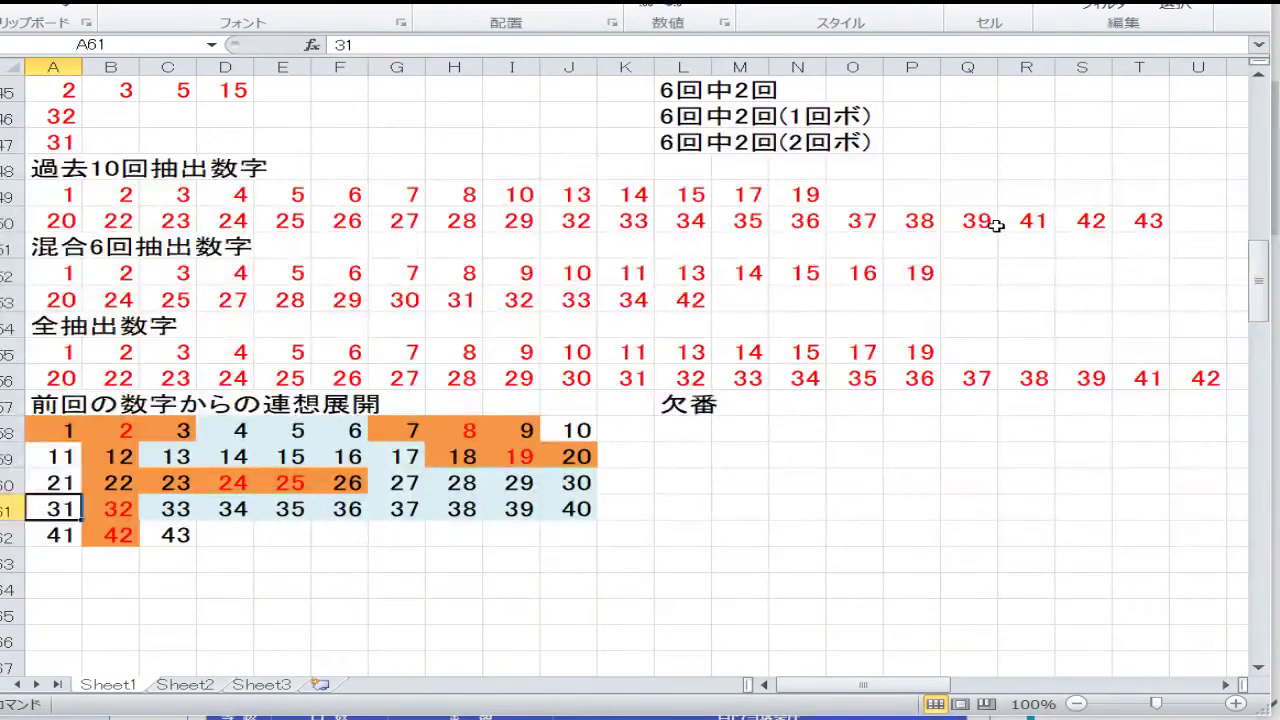
key(Down)
key(Right)
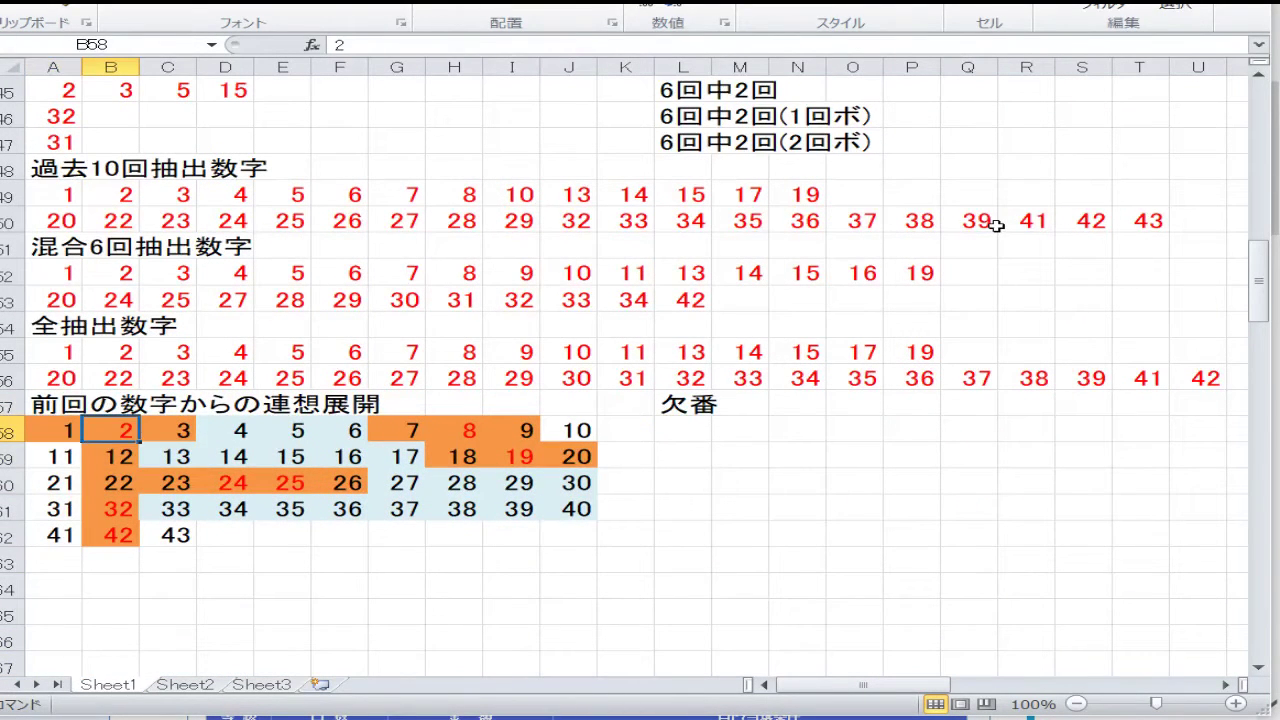
Step: Examine the orange-highlighted numbers 24, 25 and 26 in row 60 of the 連想展開 grid
key(Down)
key(Down)
key(Right)
key(Right)
key(Right)
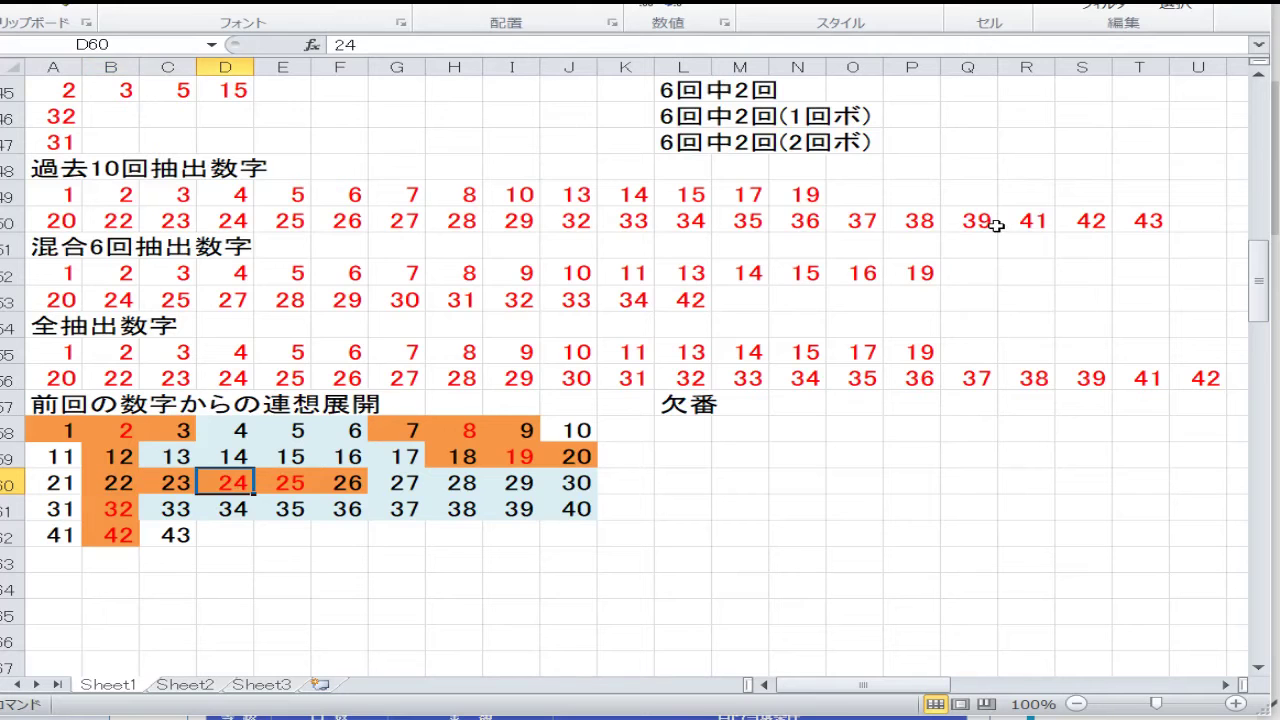
key(Right)
key(Left)
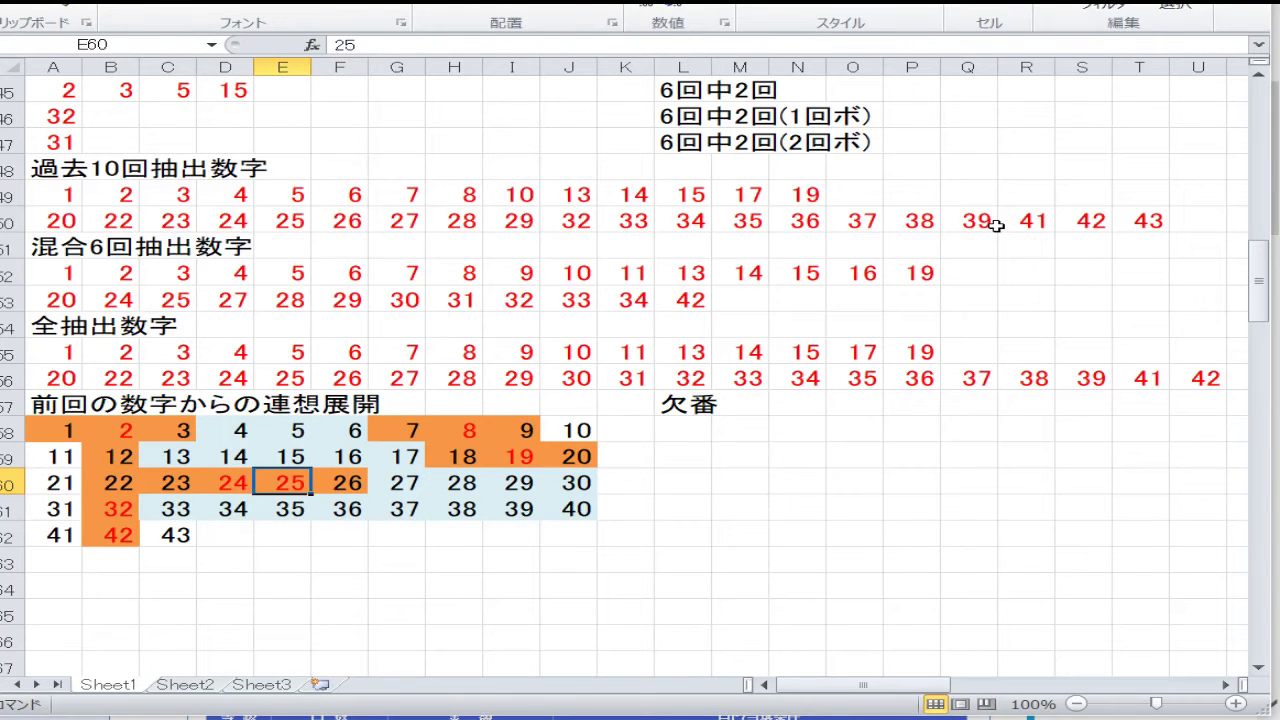
key(Left)
key(Left)
key(Right)
key(Right)
key(Right)
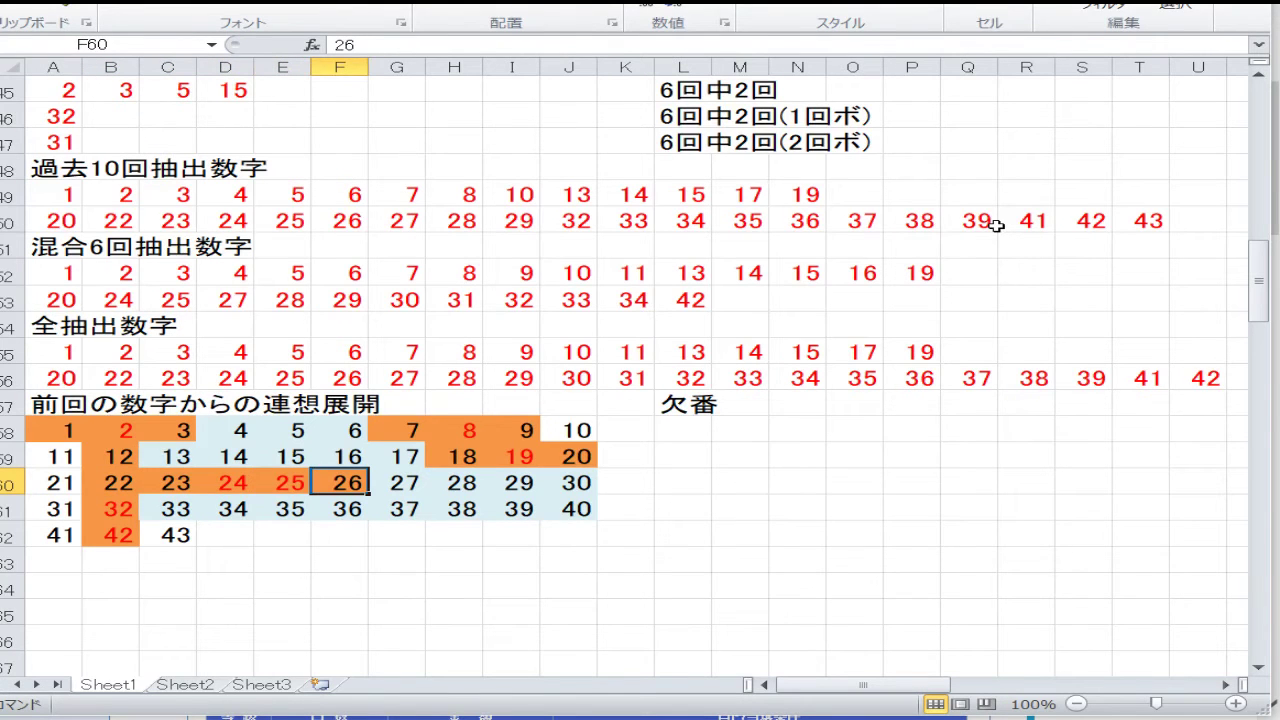
Step: Examine the light blue numbers of the 連想展開 grid in row 60 and back across row 61 to 33
key(Up)
key(Right)
key(Down)
key(Right)
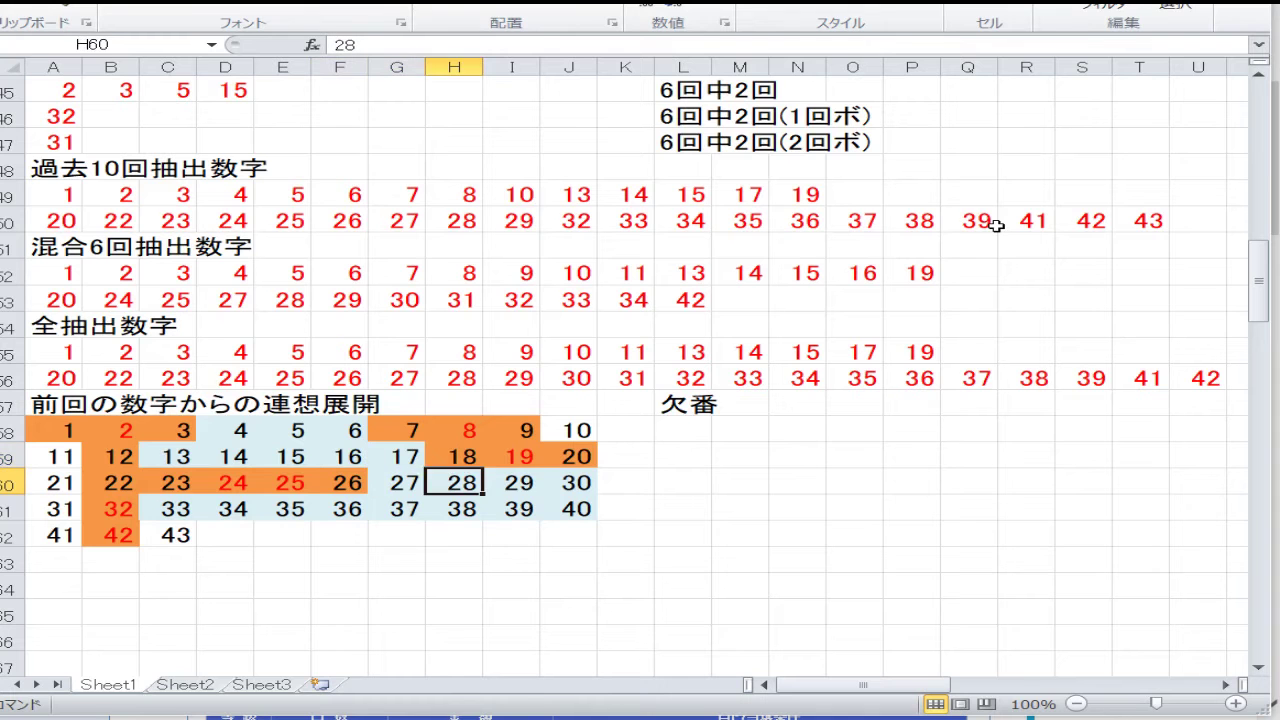
key(Right)
key(Right)
key(Down)
key(Left)
key(Left)
key(Left)
key(Left)
key(Left)
key(Left)
key(Left)
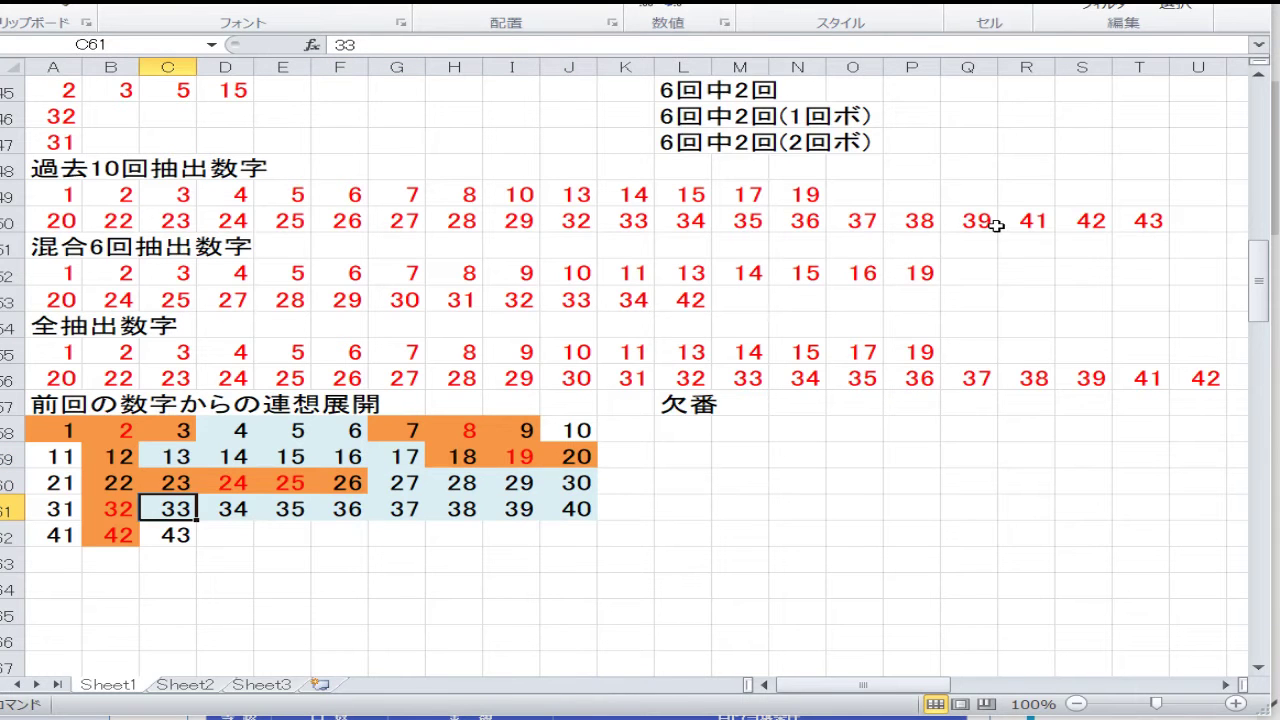
Step: Go down past the association grid and the written notes to the 全抽出数字 list of the 参考回抽出数字 section in row 121
key(Down)
key(Down)
key(Down)
key(Down)
key(Down)
key(Down)
key(Down)
key(Down)
key(Down)
key(Down)
key(Down)
key(Down)
key(Down)
key(Down)
key(Down)
key(Down)
key(Down)
key(Down)
key(Down)
key(Down)
key(Down)
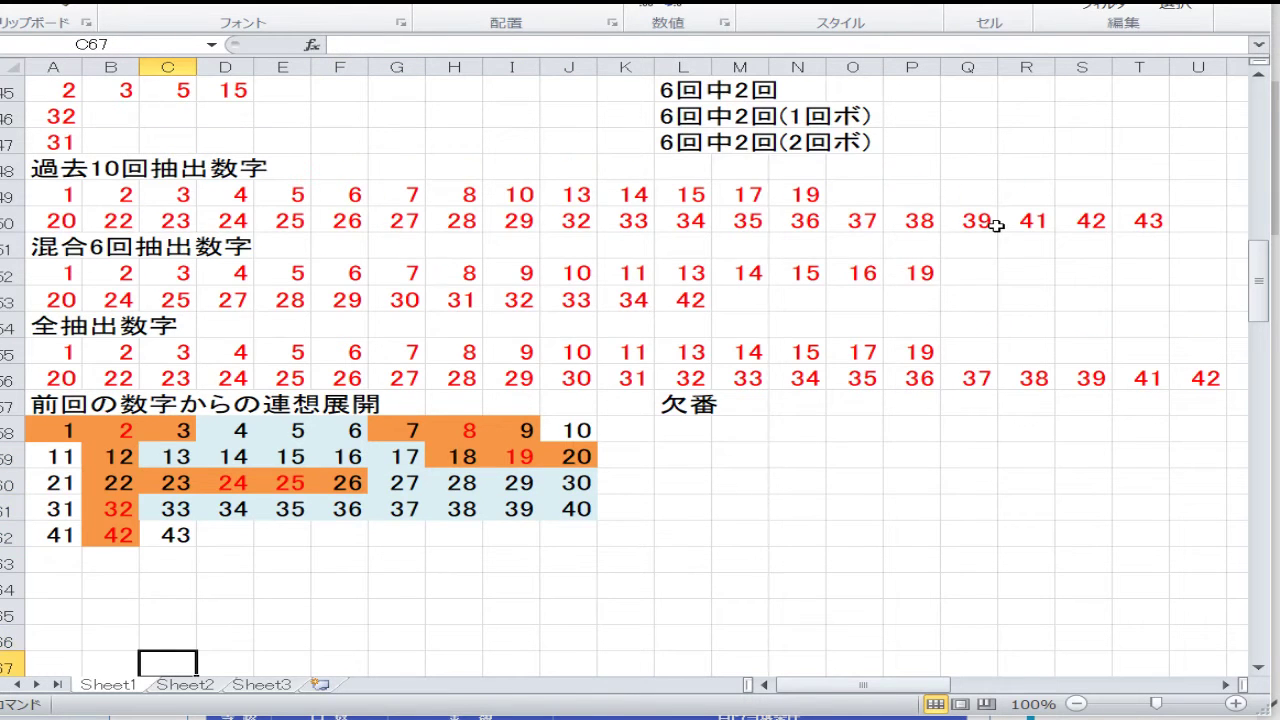
key(Down)
key(Down)
key(Down)
key(Down)
key(Down)
key(Down)
key(Down)
key(Down)
key(Down)
key(Down)
key(Down)
key(Down)
key(Down)
key(Down)
key(Down)
key(Down)
key(Down)
key(Down)
key(Down)
key(Down)
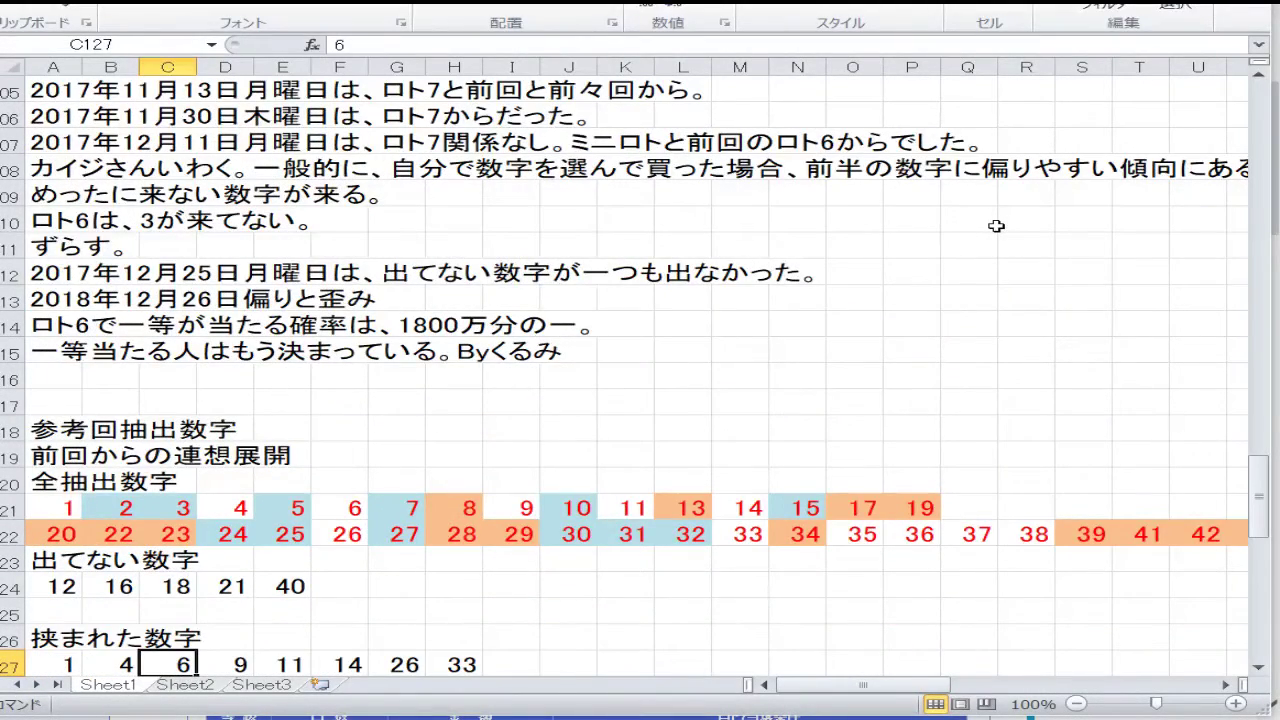
key(Down)
key(Down)
key(Down)
key(Down)
key(Down)
key(Down)
key(Down)
key(Down)
key(Down)
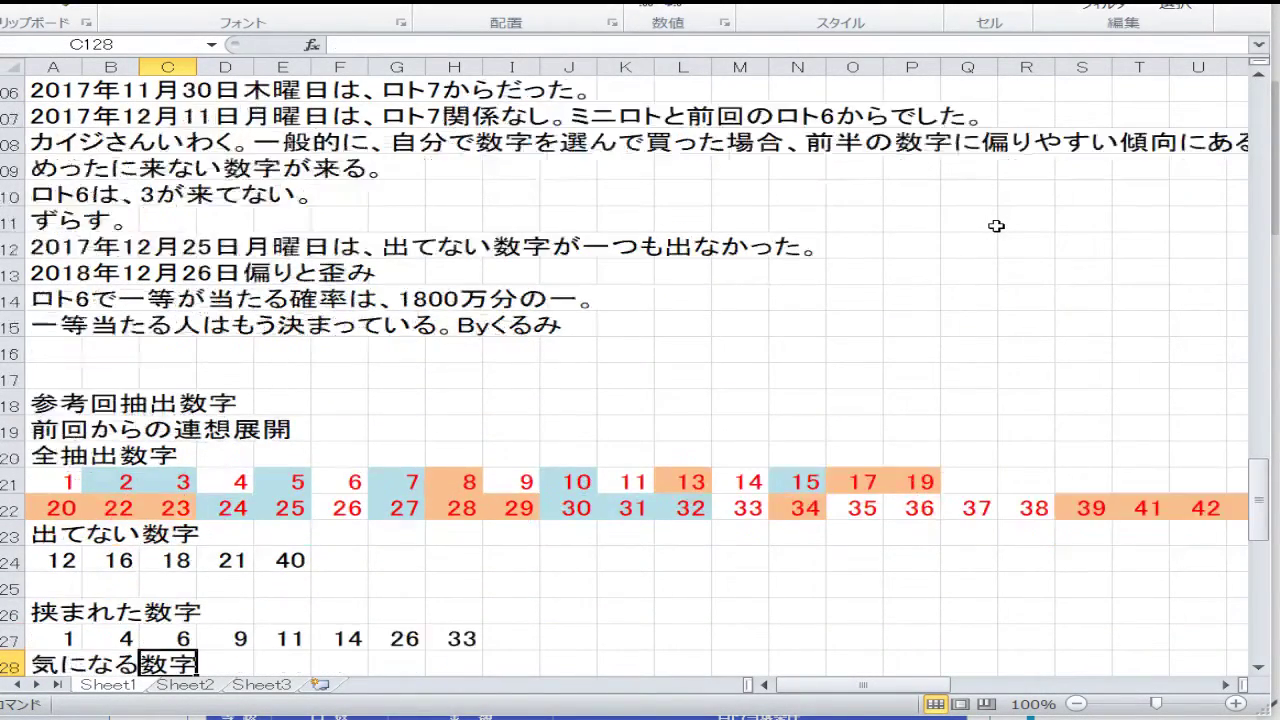
key(Up)
key(Up)
key(Up)
key(Up)
key(Up)
key(Up)
key(Up)
key(Up)
key(Up)
key(Up)
key(Up)
key(Up)
key(Up)
key(Up)
key(Up)
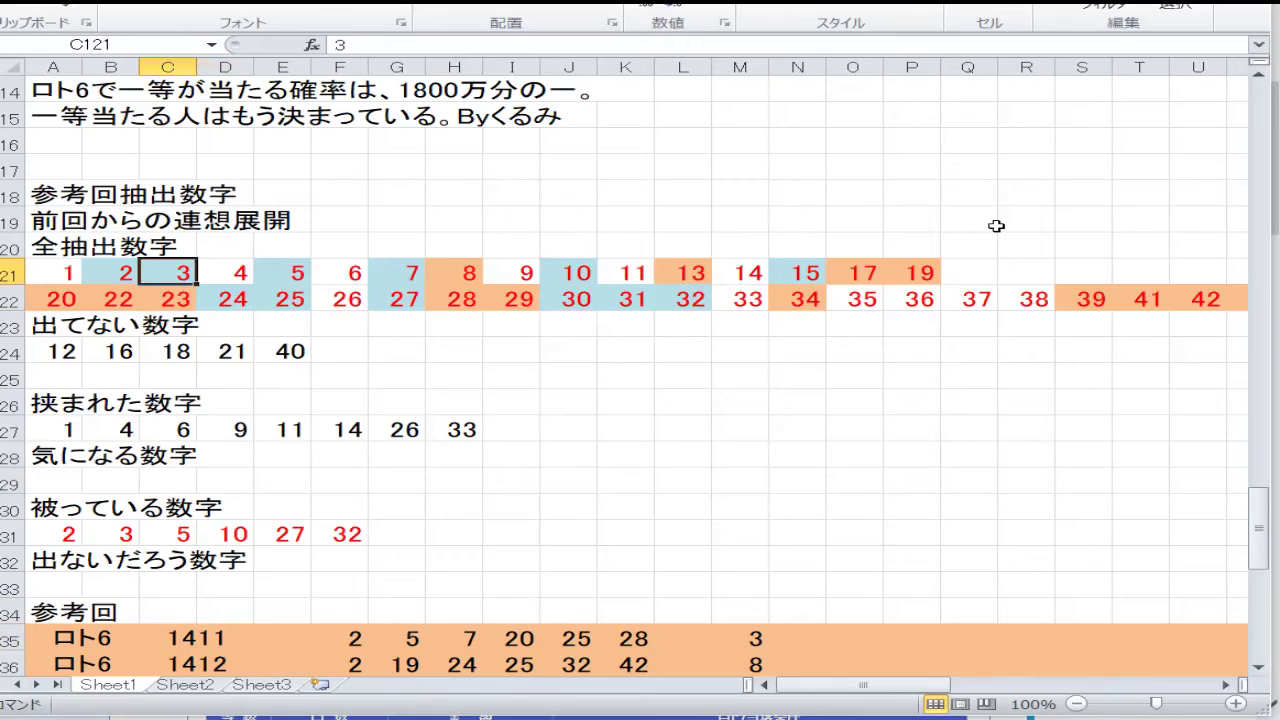
Step: Examine the colour-coded 全抽出数字 numbers in row 121 from column A through to the end of the row
key(Left)
key(Left)
key(Down)
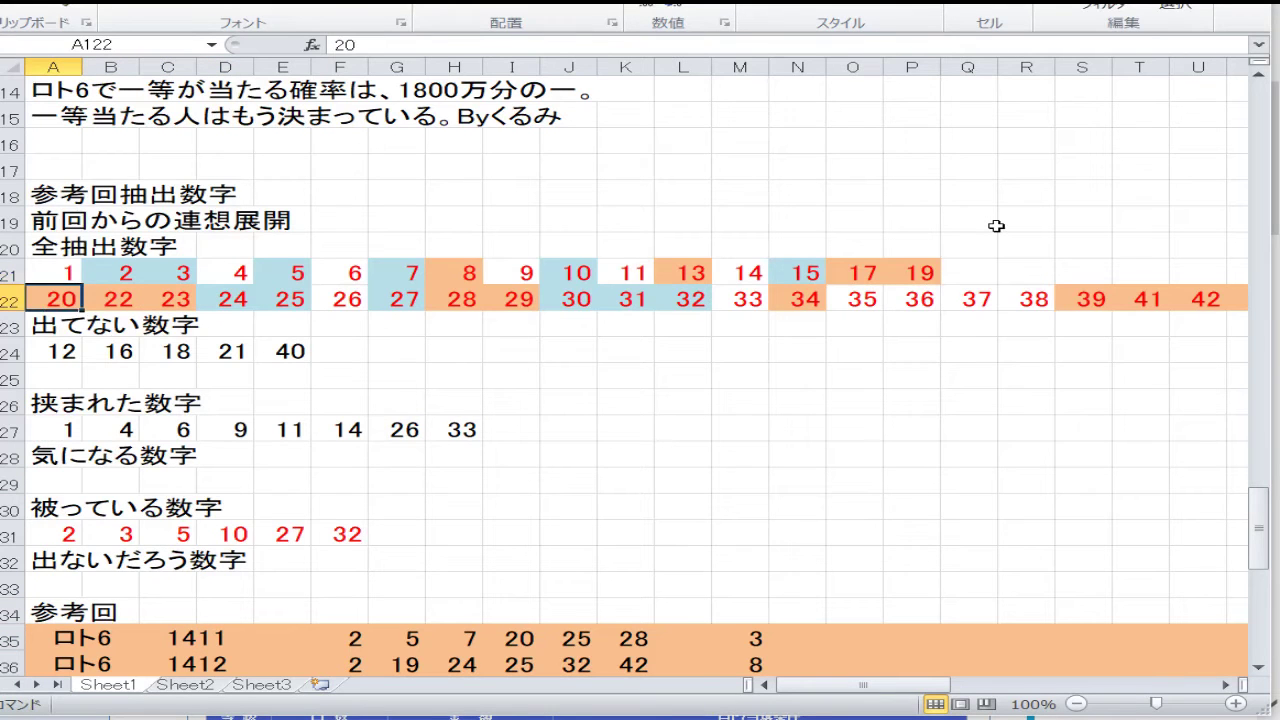
key(Up)
key(Right)
key(Right)
key(Right)
key(Right)
key(Right)
key(Right)
key(Right)
key(Right)
key(Right)
key(Right)
key(Right)
key(Right)
key(Right)
key(Right)
key(Right)
key(Right)
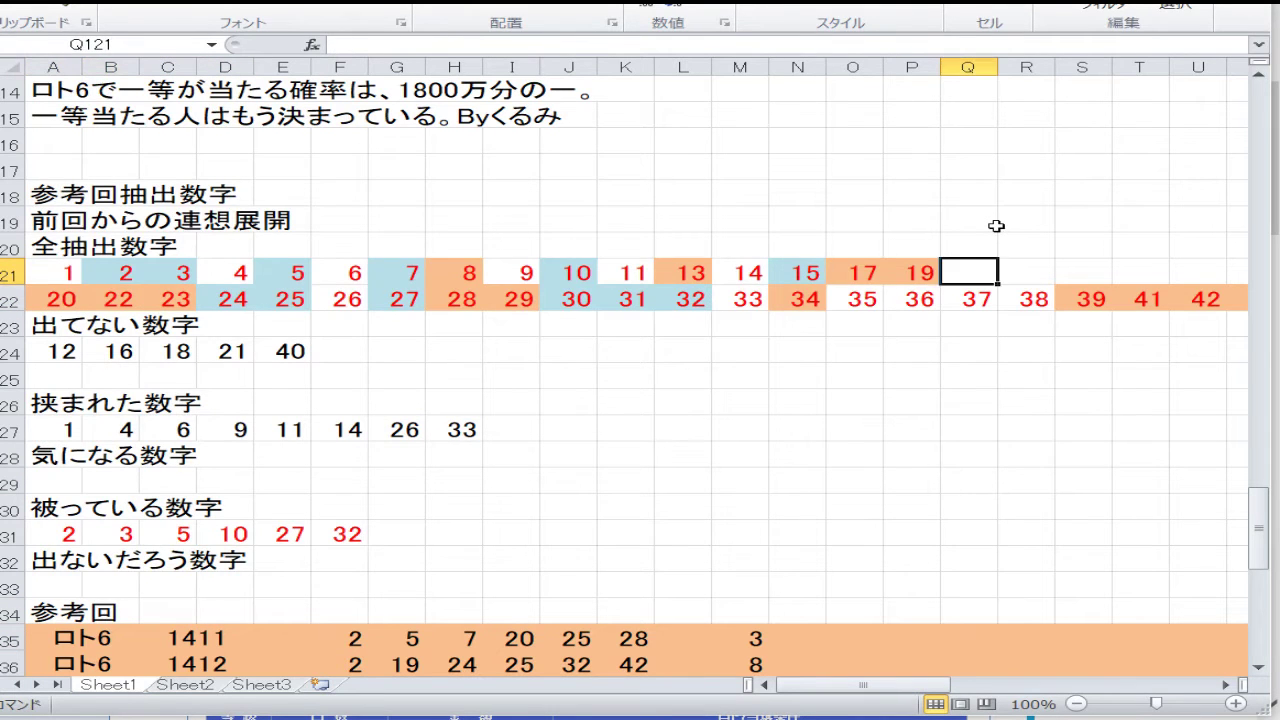
Step: Examine the continuation of the colour-coded 全抽出数字 list in row 122, going back toward column A
key(Down)
key(Right)
key(Left)
key(Left)
key(Left)
key(Left)
key(Left)
key(Left)
key(Left)
key(Left)
key(Left)
key(Left)
key(Left)
key(Left)
key(Left)
key(Left)
key(Left)
key(Left)
key(Left)
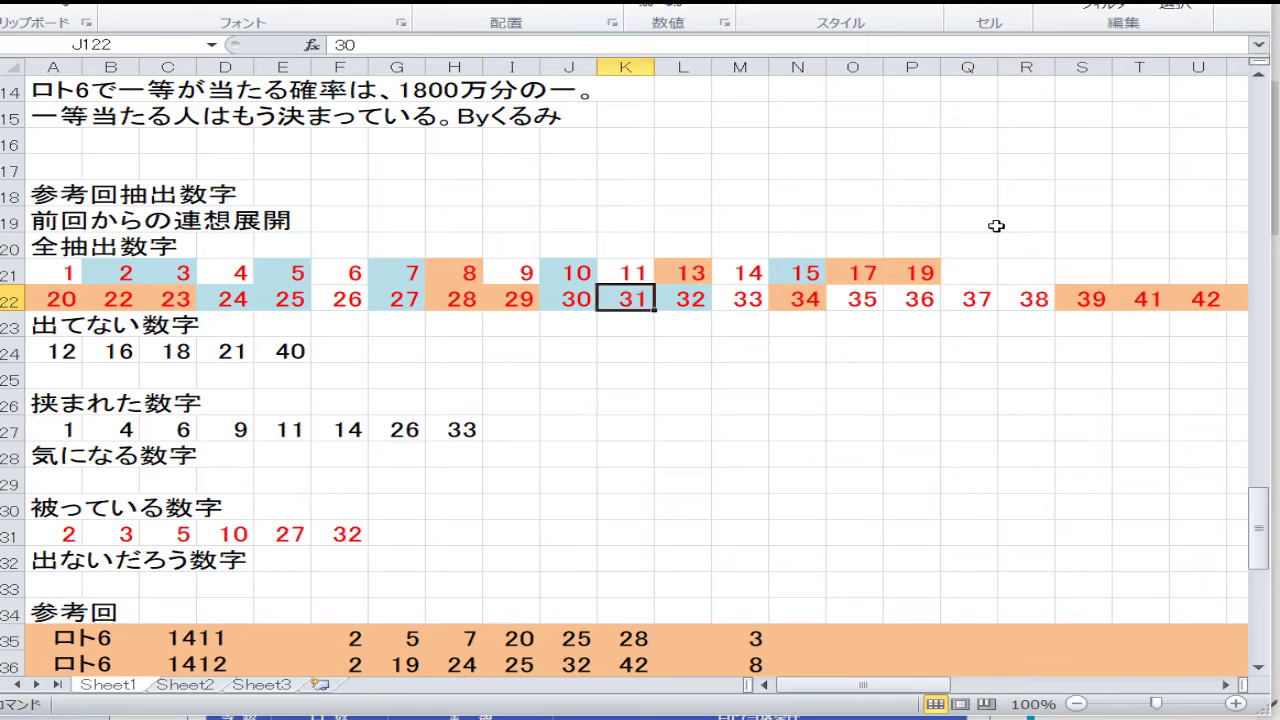
Step: Review the 出てない数字 list in row 124 from its first number to its last
key(Down)
key(Down)
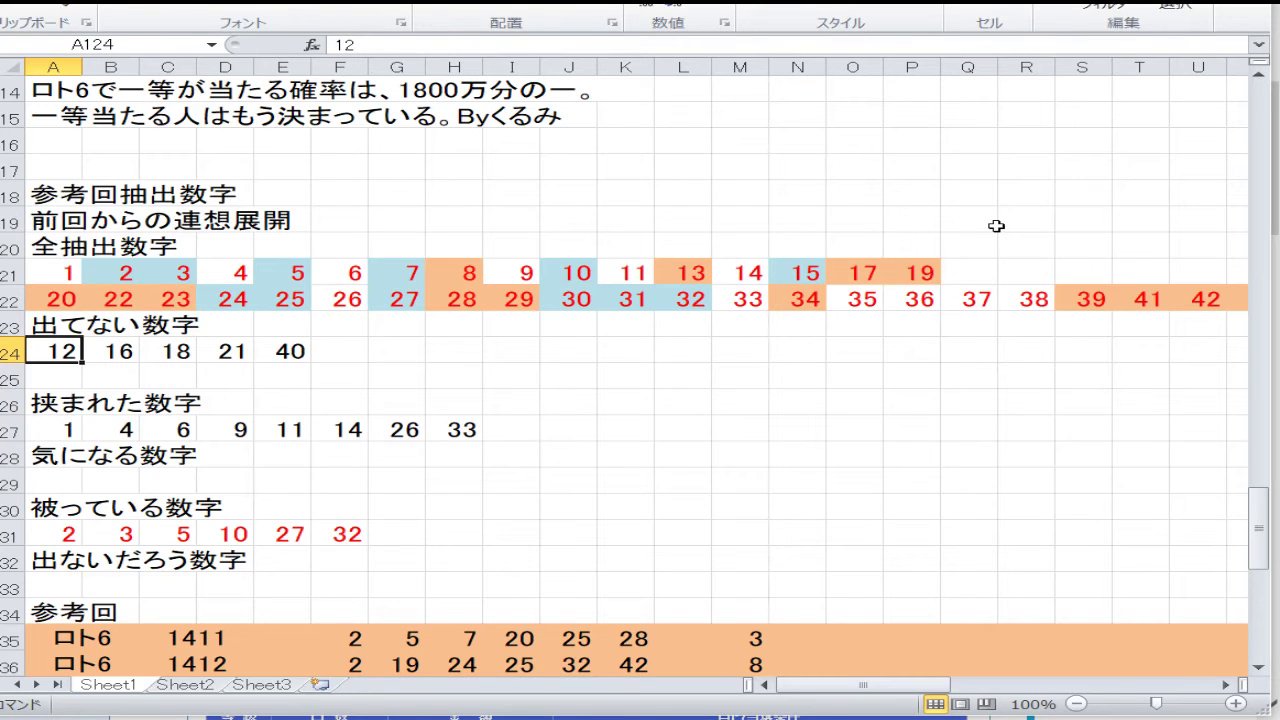
key(Right)
key(Right)
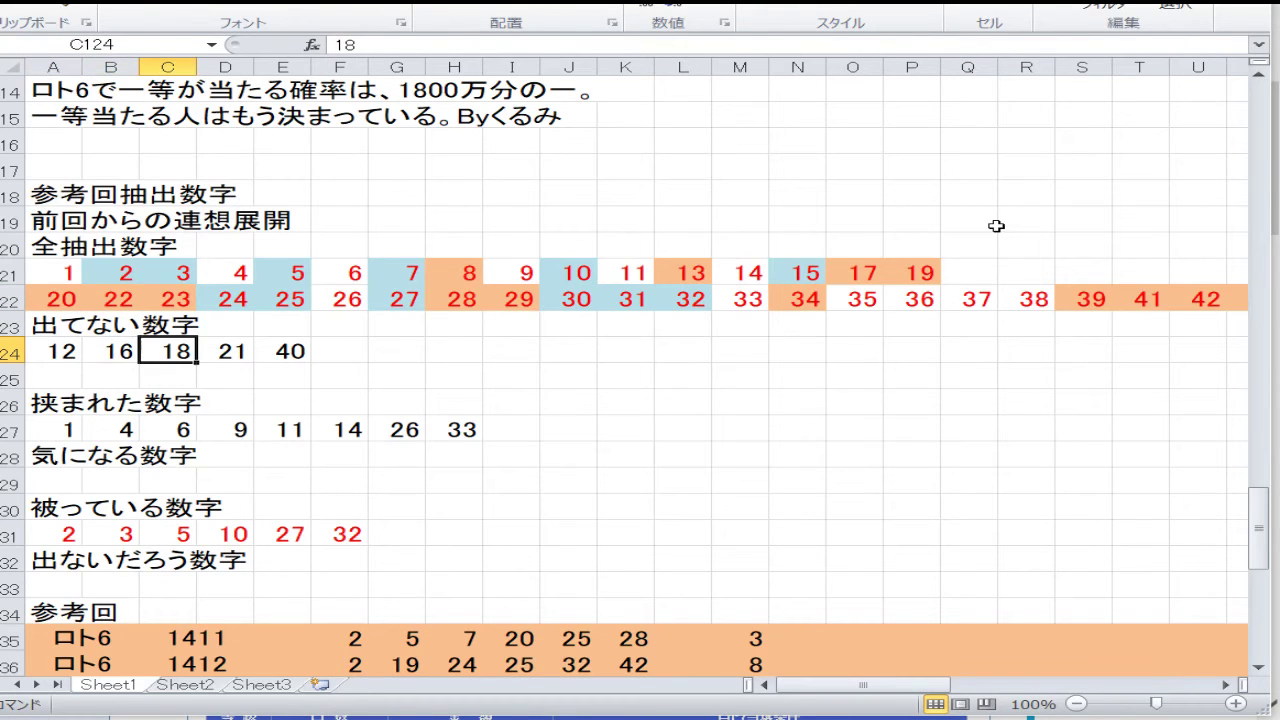
key(Right)
key(Right)
Step: Review the 挟まれた数字 list in row 127, starting from its first number in column A
key(Down)
key(Down)
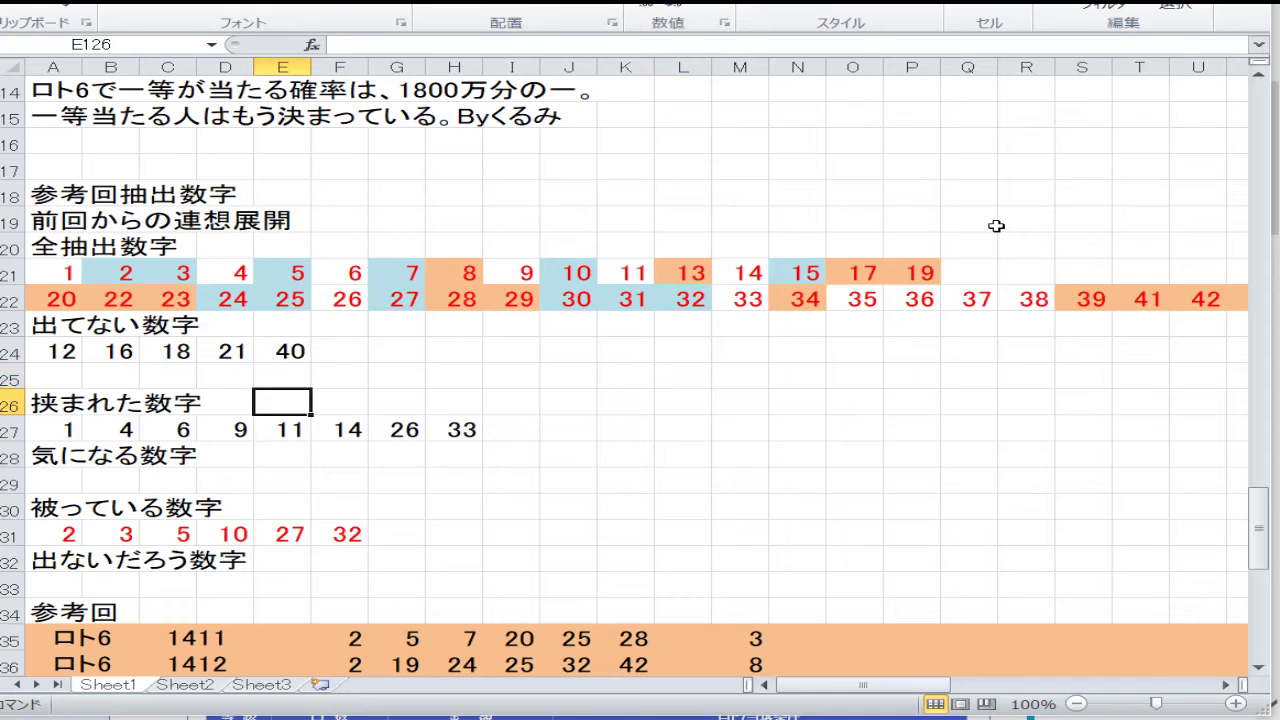
key(Down)
key(Left)
key(Left)
key(Left)
key(Left)
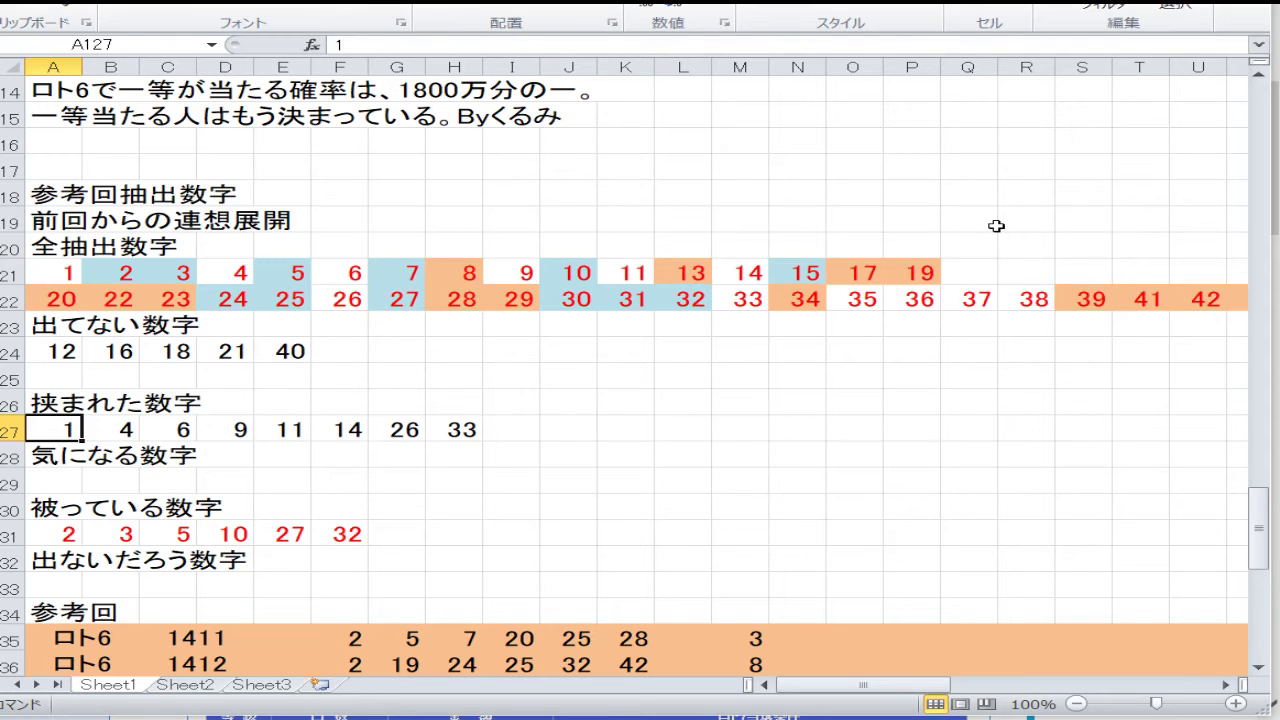
key(Right)
key(Right)
key(Right)
key(Right)
key(Right)
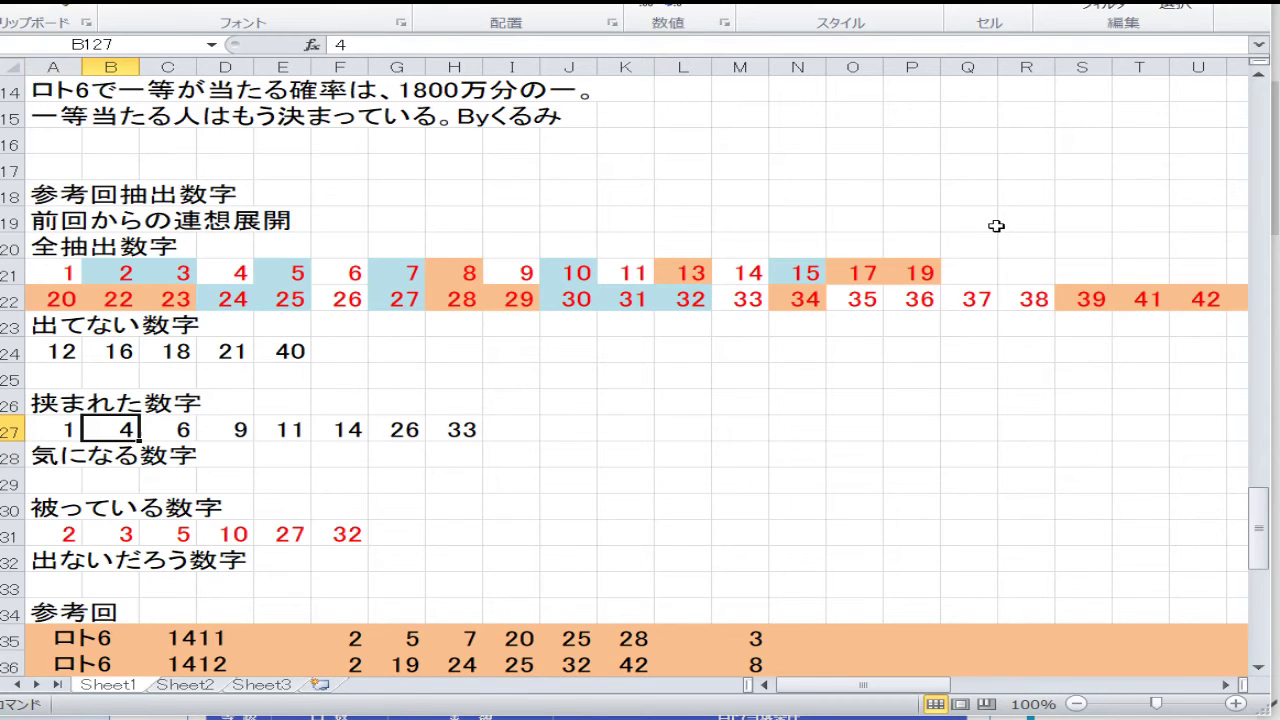
key(Right)
key(Right)
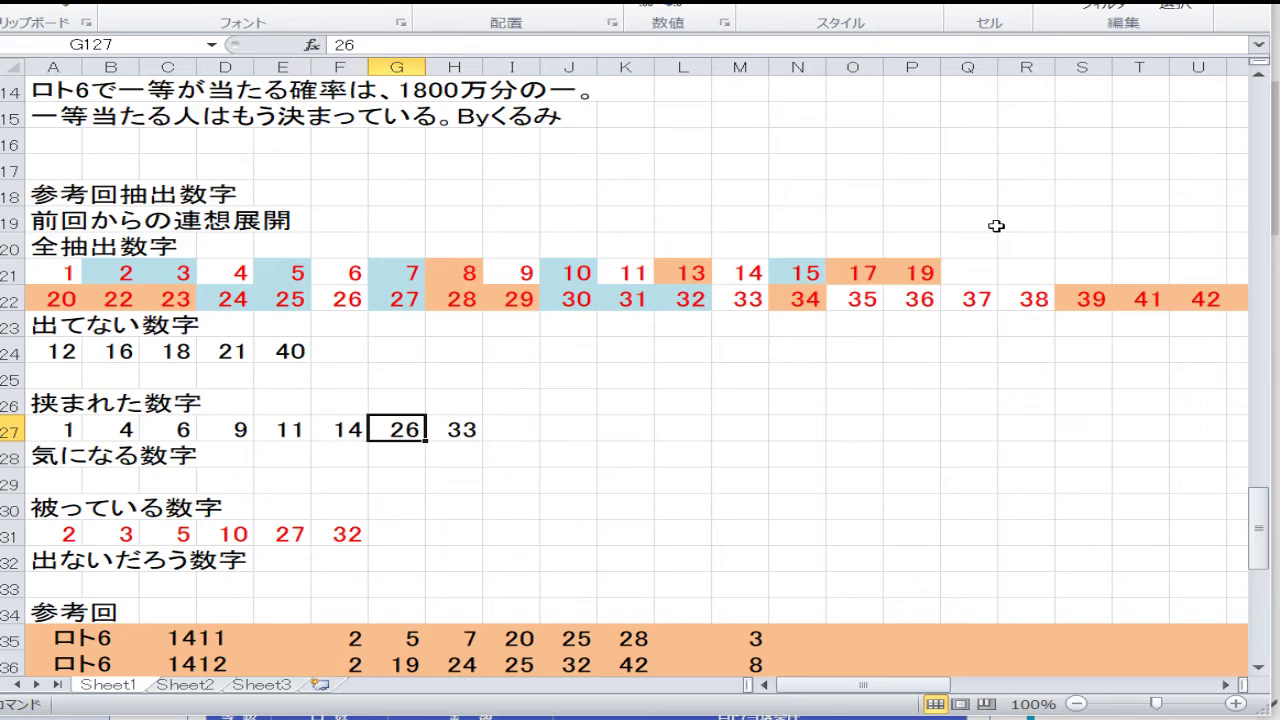
Step: Review the 被っている数字 list in row 131, starting from its first number in column A
key(Down)
key(Down)
key(Down)
key(Down)
key(Down)
key(Down)
key(Left)
key(Left)
key(Left)
key(Left)
key(Left)
key(Left)
key(Left)
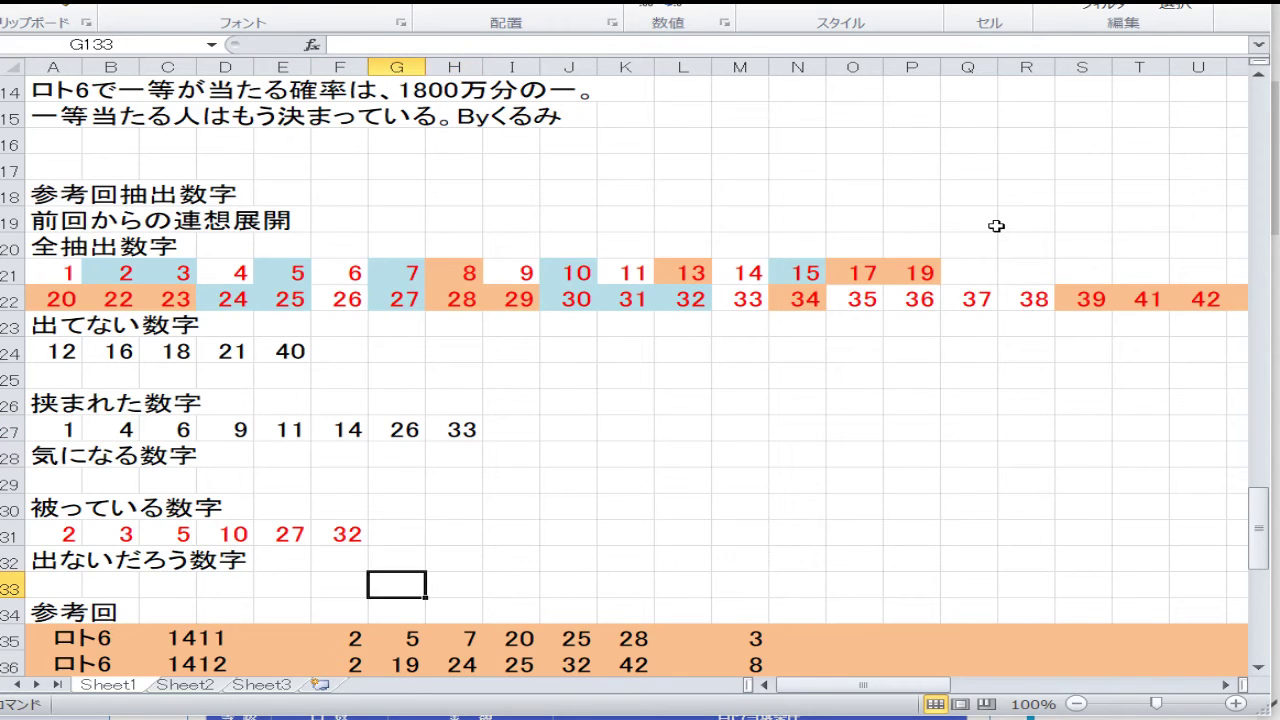
key(Up)
key(Up)
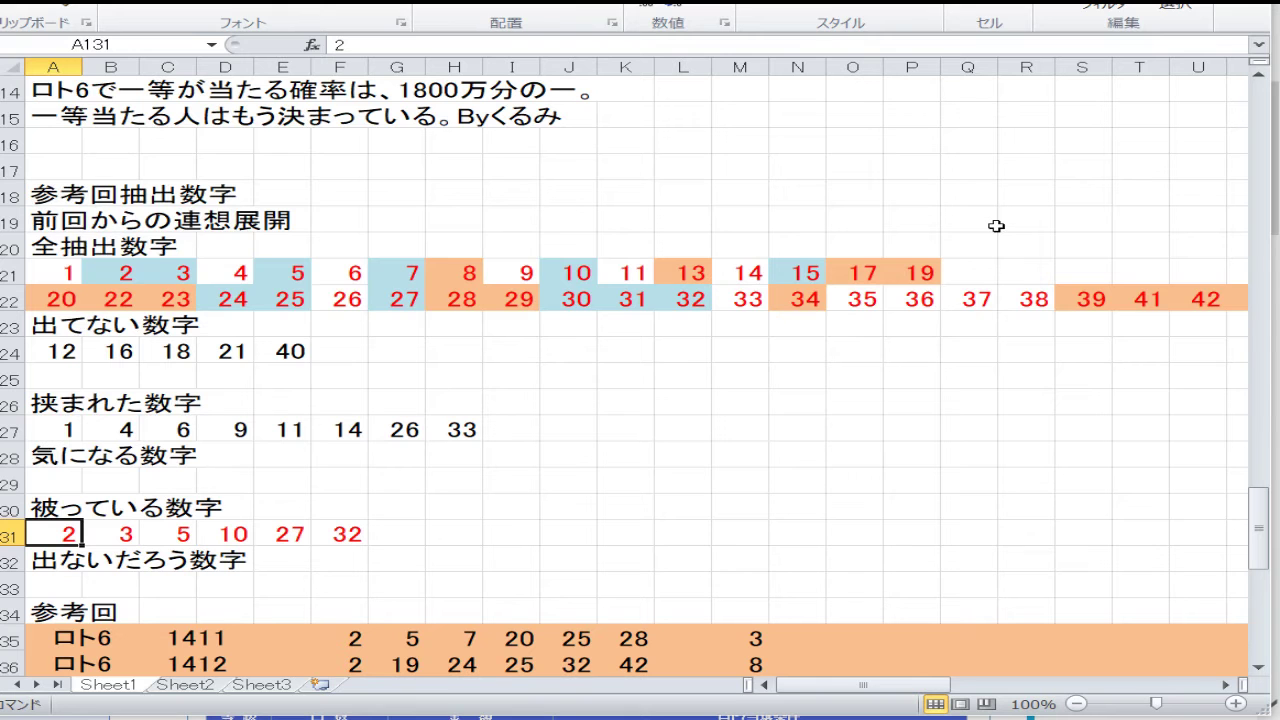
key(Right)
key(Right)
key(Right)
key(Right)
key(Right)
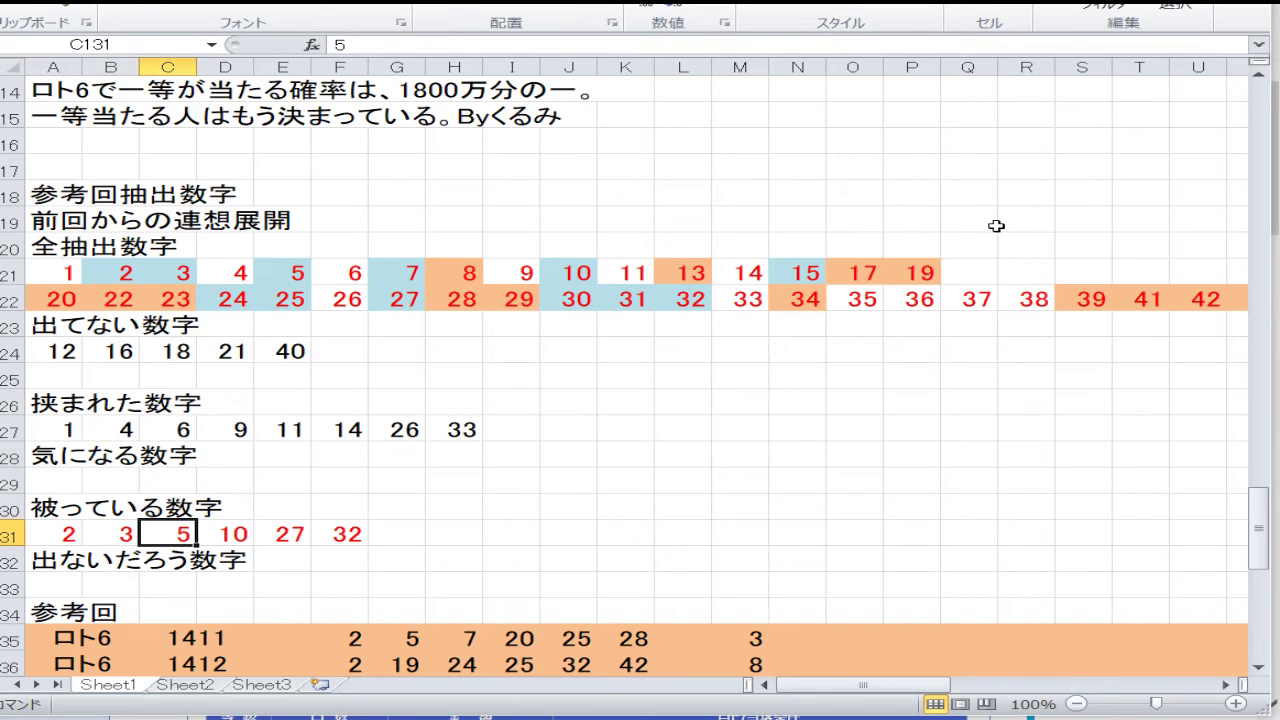
Step: Finish reviewing the 被っている数字 list in row 131 and examine the 参考回 draws in rows 135 to 140
key(Down)
key(Down)
key(Down)
key(Down)
key(Down)
key(Down)
key(Down)
key(Down)
key(Down)
key(Down)
key(Down)
key(Down)
key(Down)
key(Down)
key(Down)
key(Down)
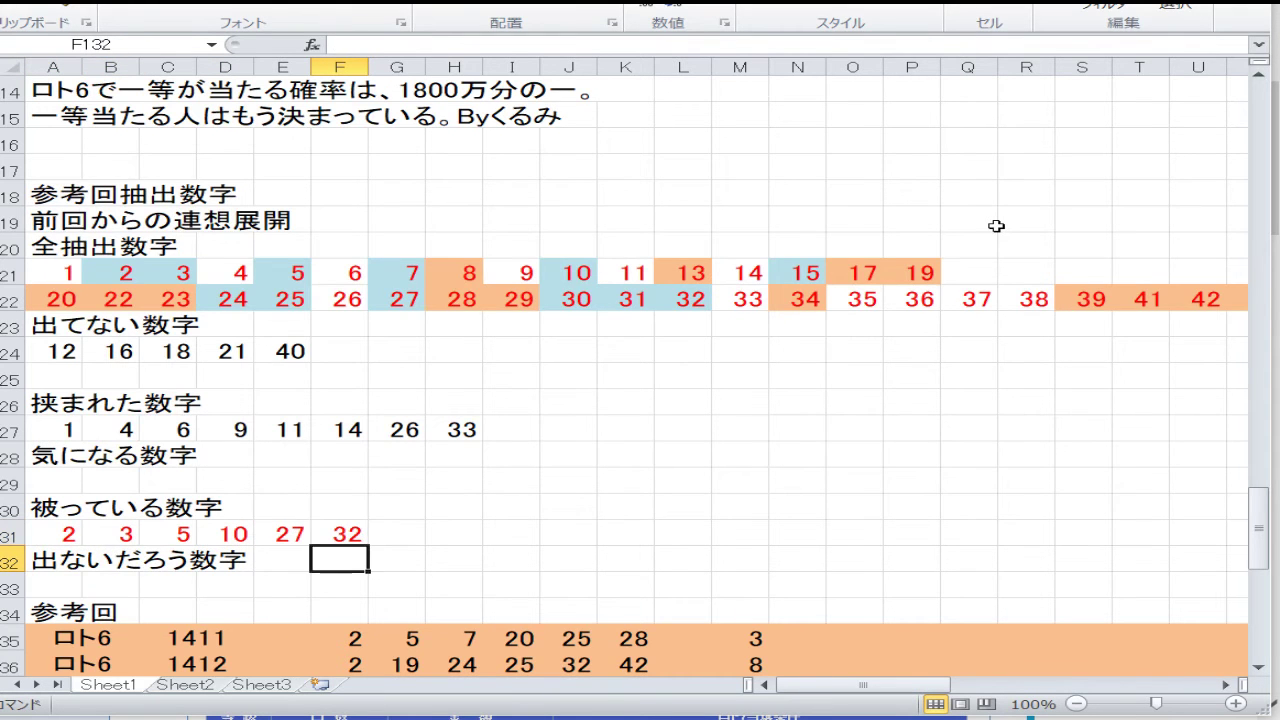
key(Up)
key(Up)
key(Up)
key(Up)
key(Up)
key(Up)
key(Up)
key(Left)
key(Left)
key(Left)
key(Left)
key(Left)
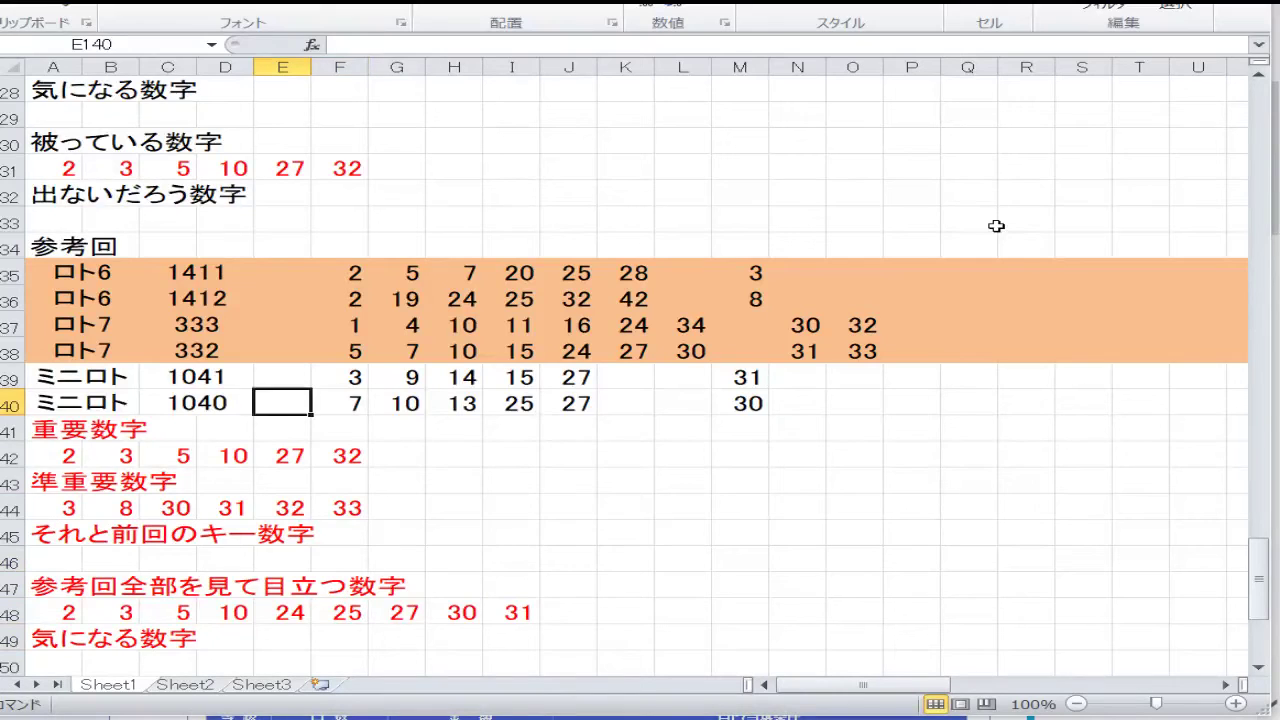
Step: Review the 重要数字 list in row 142 and the 準重要数字 list in row 144, starting in column A
key(Down)
key(Down)
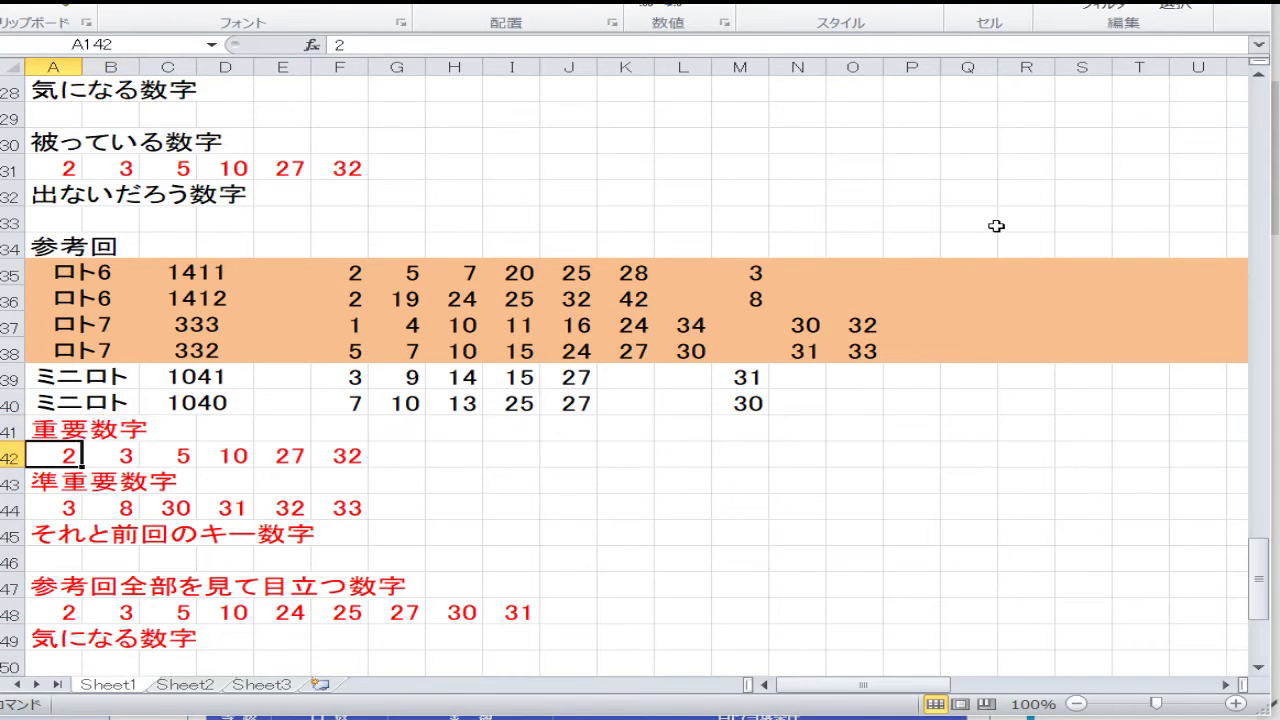
key(Down)
key(Down)
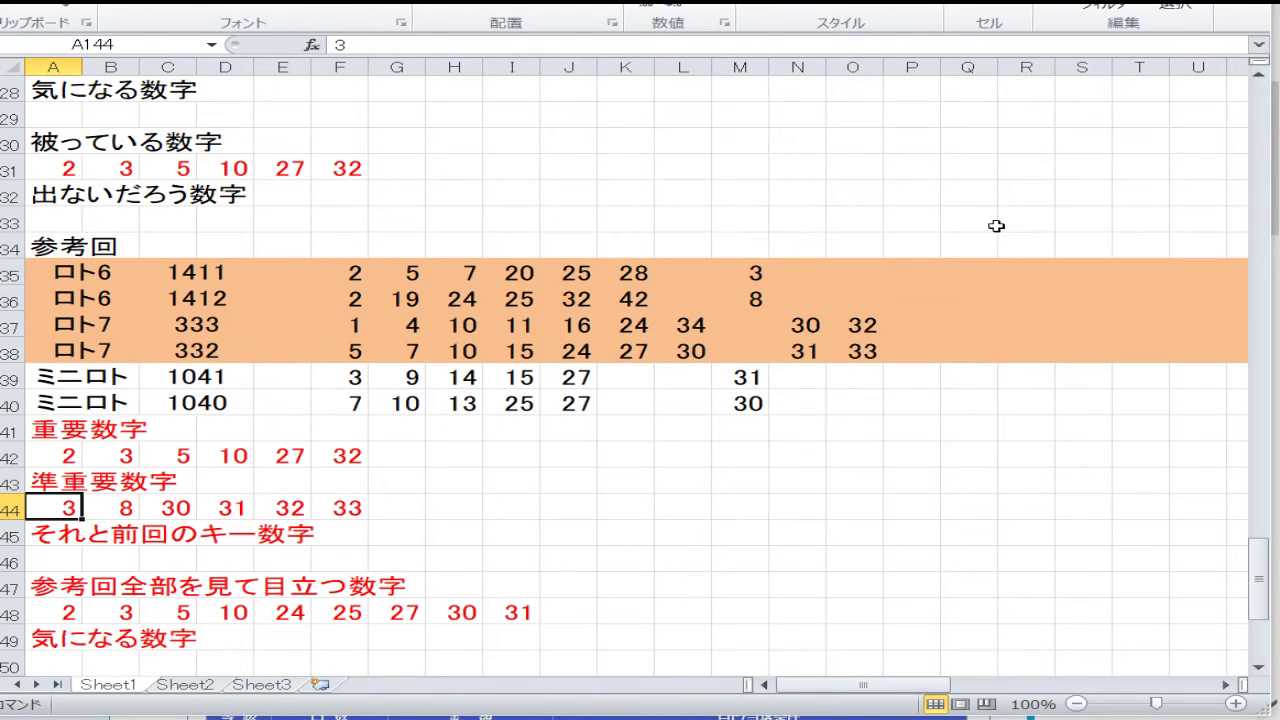
Step: Review the 参考回全部を見て目立つ数字 list in row 148, starting from its first number in column A
key(Down)
key(Down)
key(Down)
key(Down)
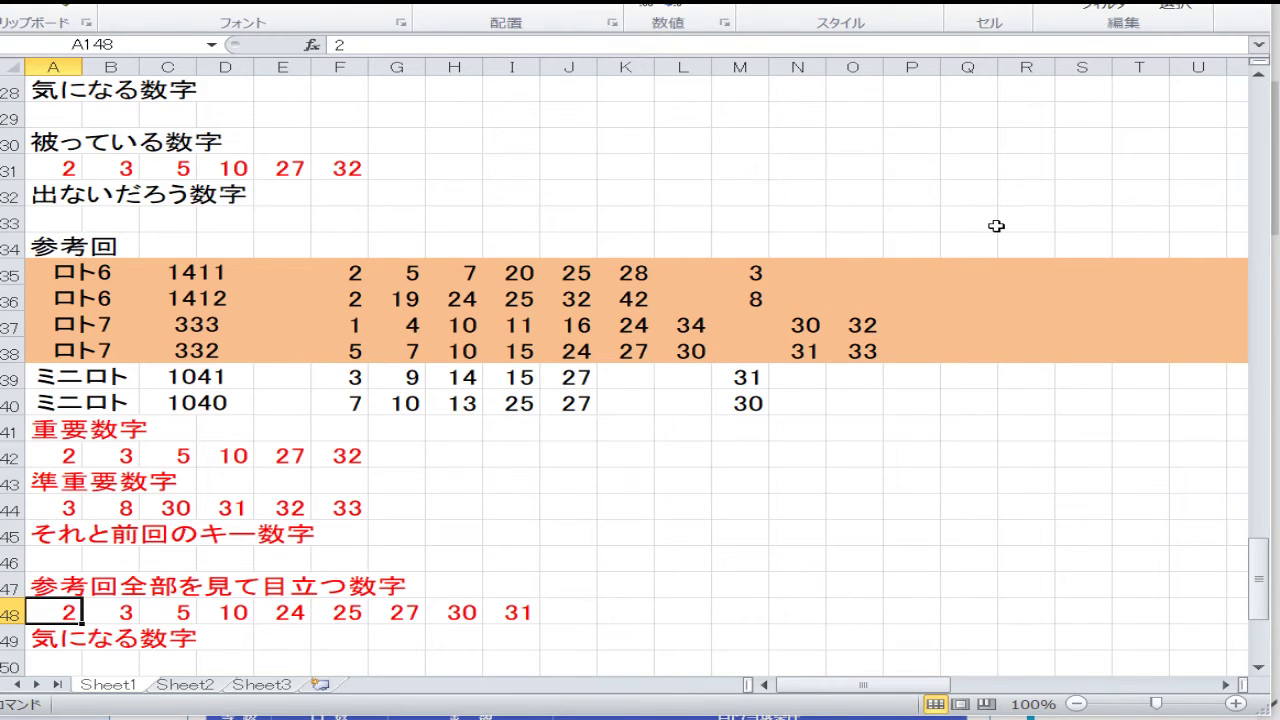
Step: Recheck the 参考回 draws, going back to Loto 6 draw 1412 in row 136
key(Up)
key(Up)
key(Up)
key(Up)
key(Up)
key(Up)
key(Up)
key(Up)
key(Up)
key(Up)
key(Up)
key(Up)
key(Right)
key(Right)
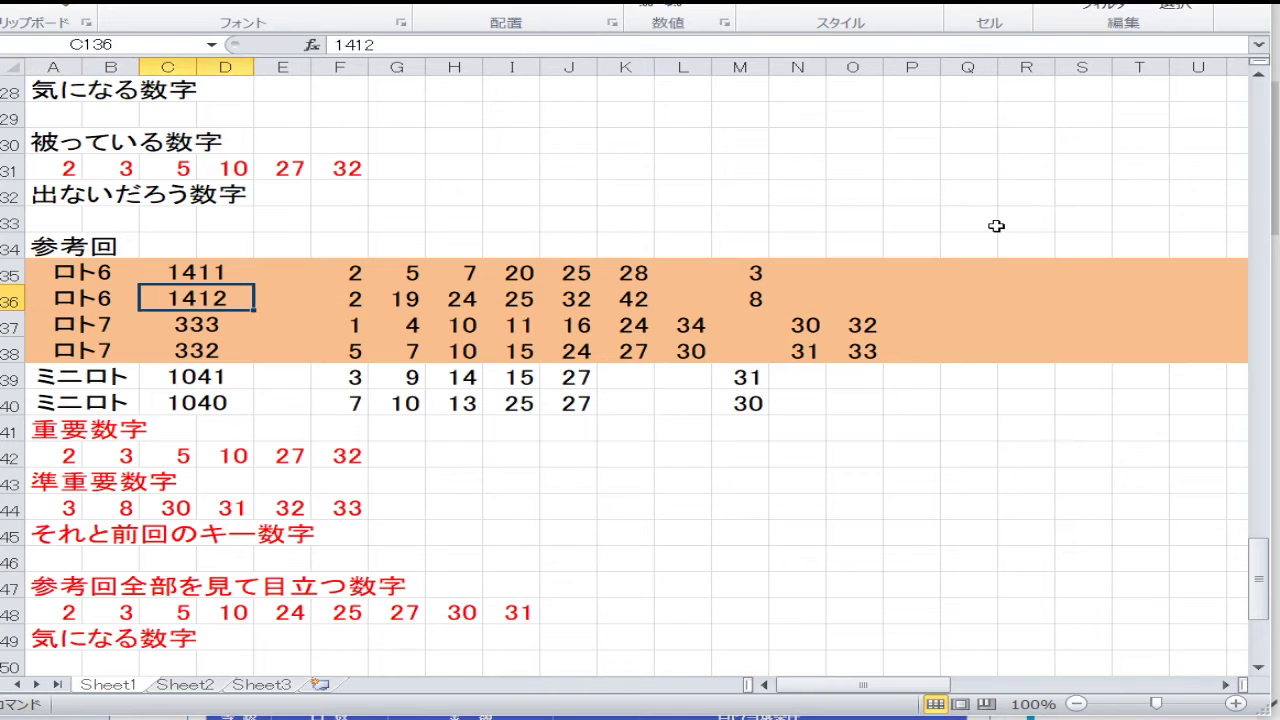
Step: Examine the colour-coded 前回の数字からの連想展開 grid in rows 152 to 156 and the sections below it down to row 162
key(Right)
key(Right)
key(Right)
key(Down)
key(Down)
key(Down)
key(Down)
key(Down)
key(Down)
key(Down)
key(Down)
key(Down)
key(Down)
key(Down)
key(Down)
key(Down)
key(Down)
key(Down)
key(Down)
key(Down)
key(Down)
key(Down)
key(Down)
key(Down)
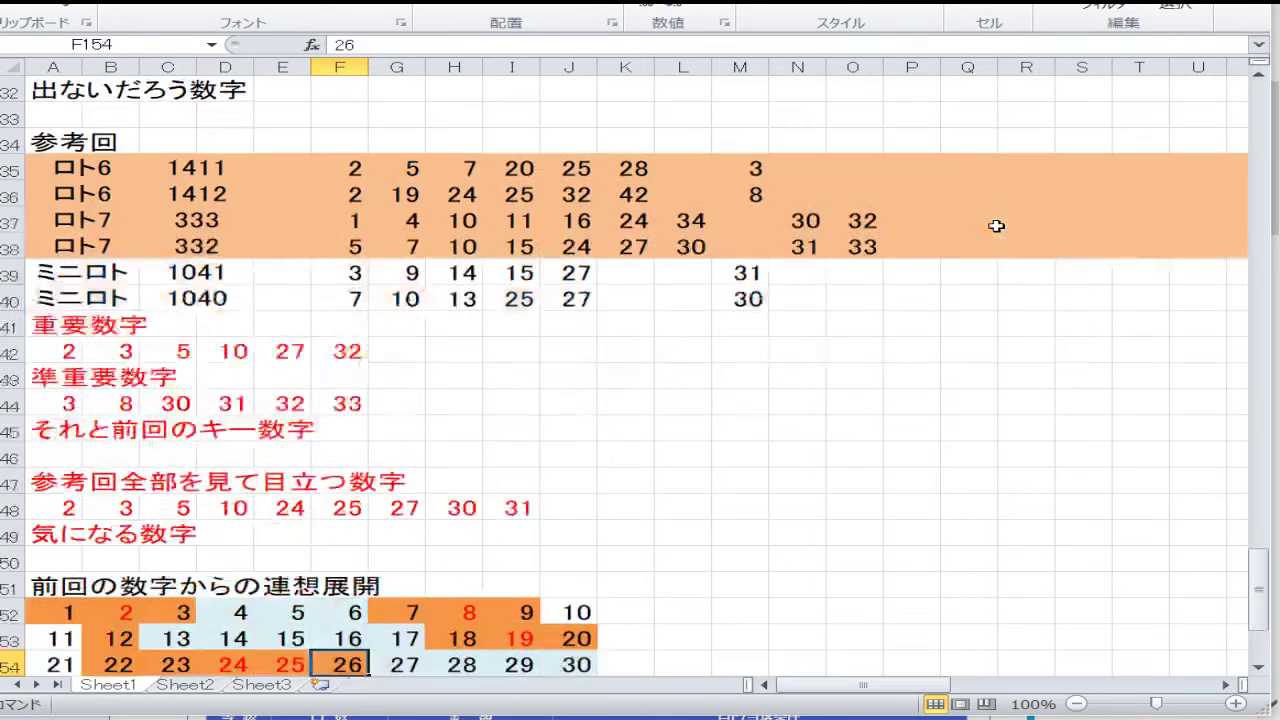
key(Down)
key(Down)
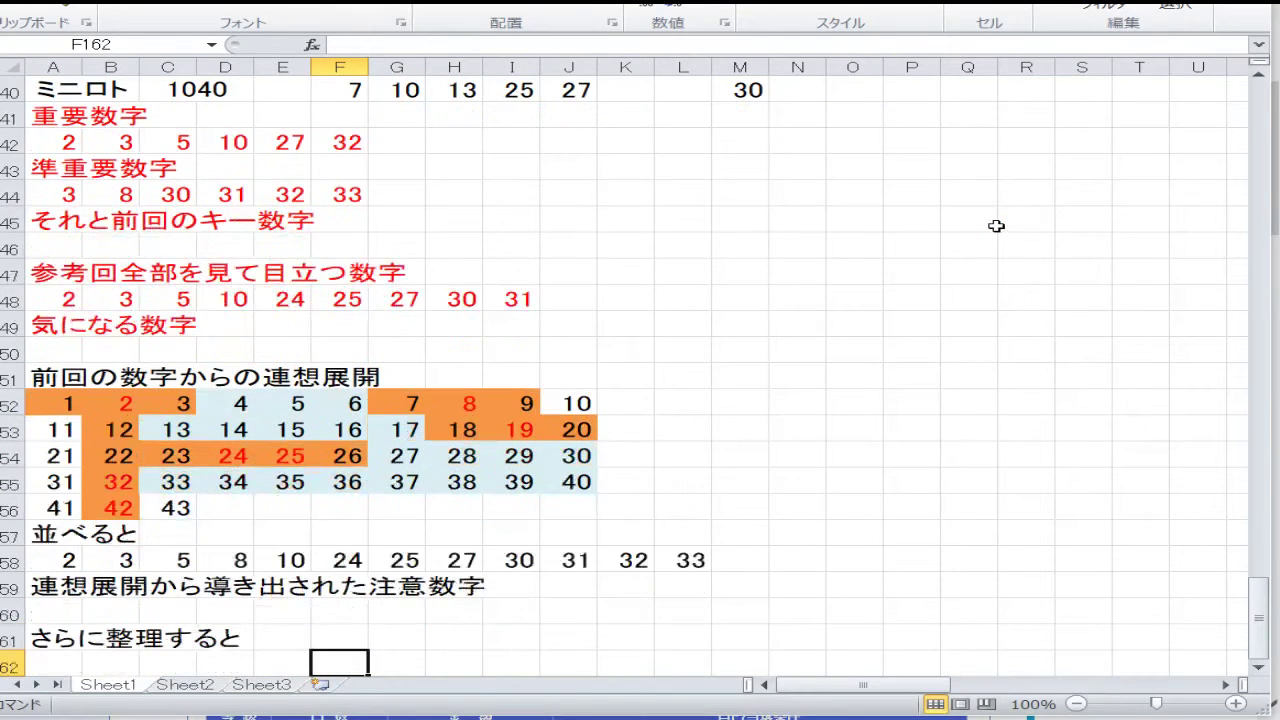
Step: Review the 並べると list in row 158, up to its number in column F
key(Down)
key(Down)
key(Down)
key(Down)
key(Down)
key(Up)
key(Up)
key(Up)
key(Up)
key(Up)
key(Up)
key(Up)
key(Up)
key(Up)
key(Up)
key(Down)
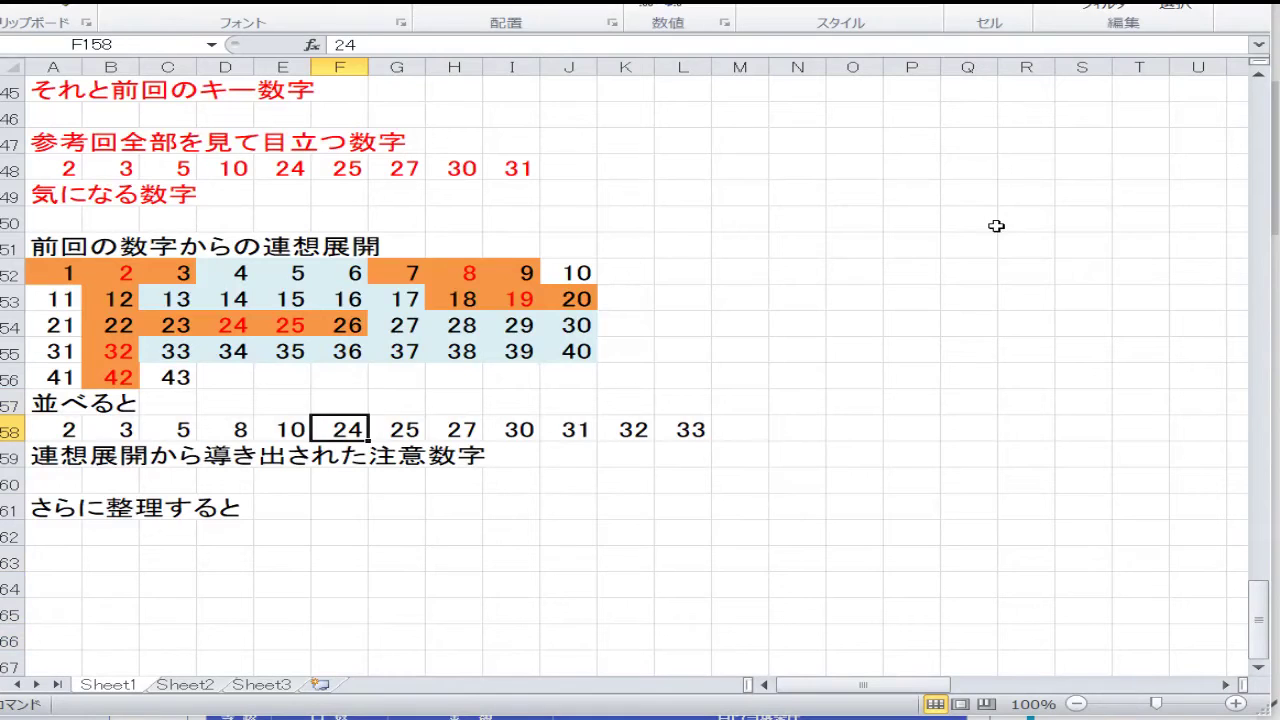
Step: Review the rest of the 並べると list through column L and the area below さらに整理すると, ending at A164
key(Right)
key(Right)
key(Right)
key(Right)
key(Right)
key(Right)
key(Right)
key(Down)
key(Down)
key(Down)
key(Down)
key(Down)
key(Down)
key(Down)
key(Left)
key(Left)
key(Left)
key(Left)
key(Left)
key(Left)
key(Left)
key(Left)
key(Left)
key(Left)
key(Left)
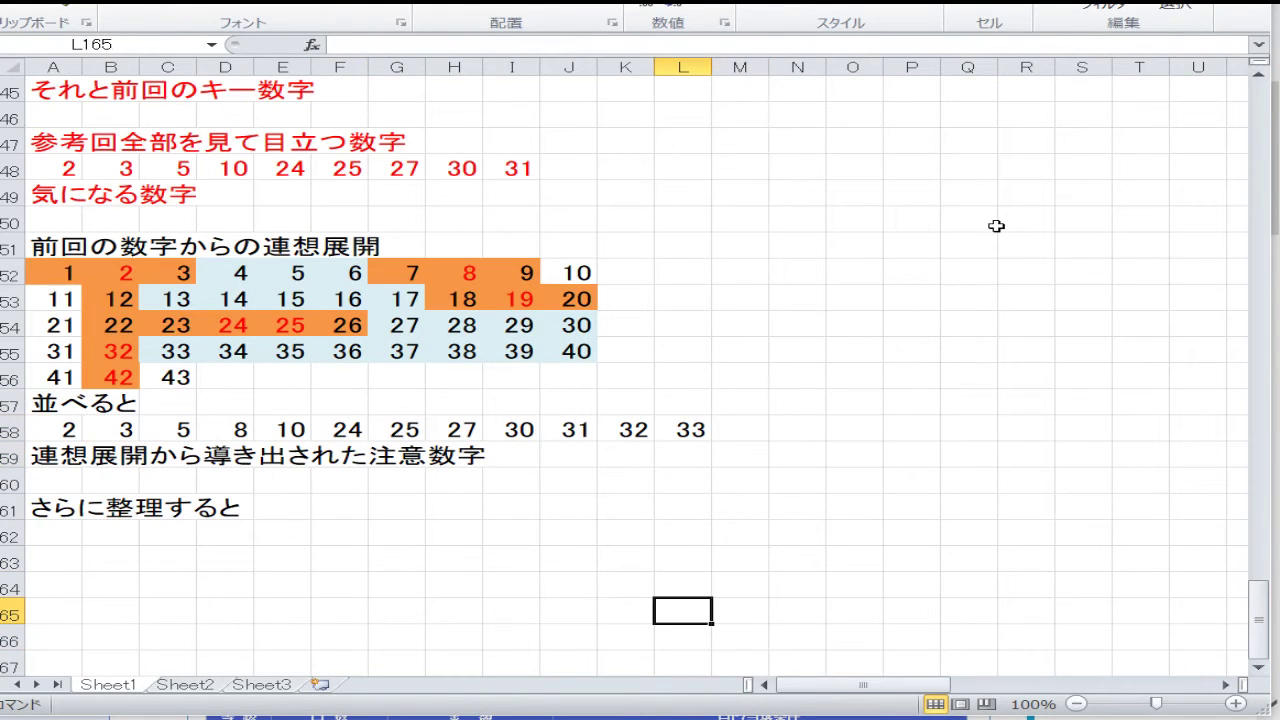
key(Up)
key(Left)
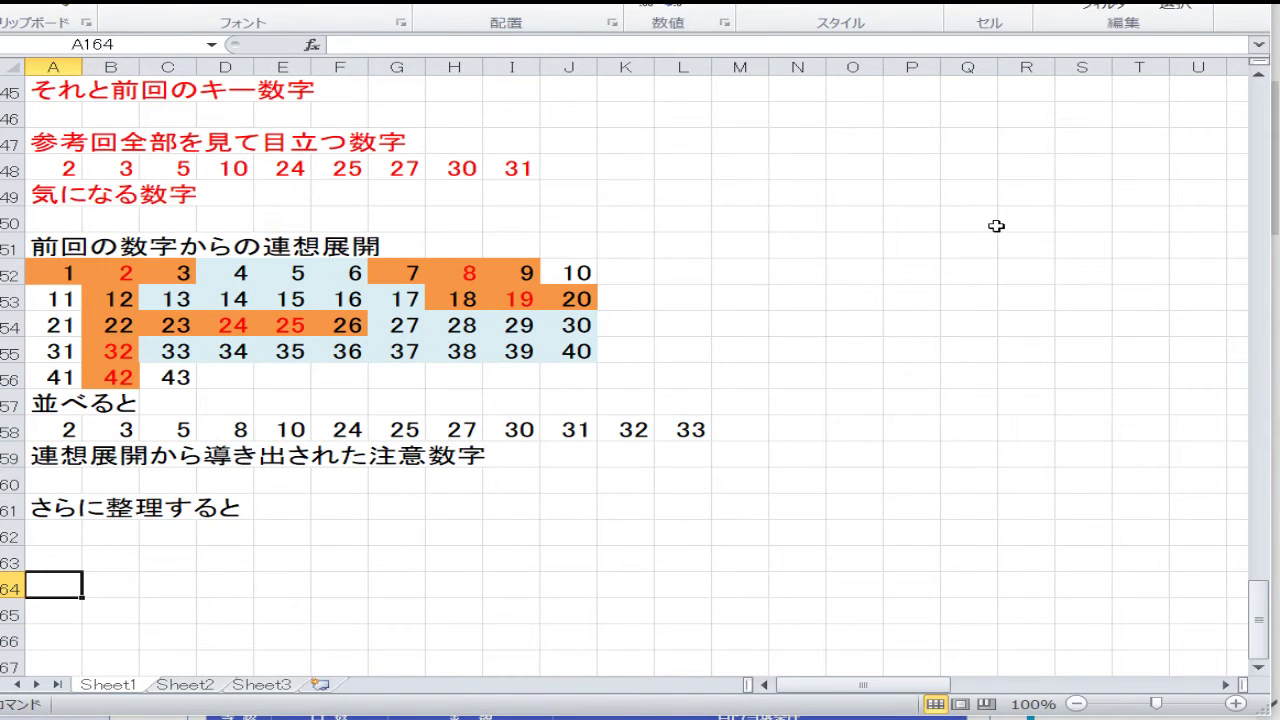
Step: Re-examine the 前回の数字からの連想展開 grid, going back to its first number in A152
key(Up)
key(Up)
key(Up)
key(Up)
key(Up)
key(Up)
key(Up)
key(Up)
key(Up)
key(Up)
key(Up)
key(Up)
key(Up)
key(Up)
key(Up)
key(Up)
key(Up)
key(Up)
key(Up)
key(Up)
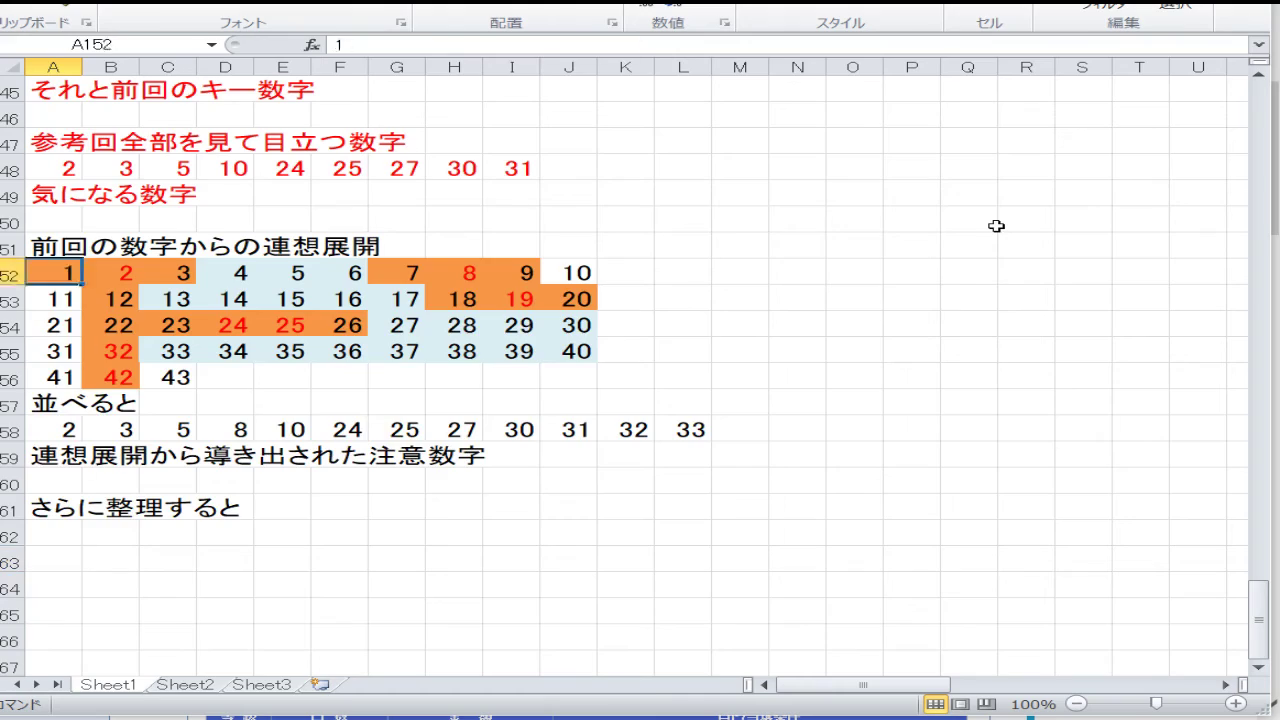
Step: Review the 参考回 draws, the 重要数字 and 準重要数字 lists and the sections around them, back up to row 128
key(Up)
key(Up)
key(Up)
key(Up)
key(Up)
key(Up)
key(Up)
key(Up)
key(Up)
key(Up)
key(Up)
key(Up)
key(Up)
key(Up)
key(Down)
key(Down)
key(Down)
key(Down)
key(Down)
key(Down)
key(Down)
key(Down)
key(Down)
key(Down)
key(Down)
key(Down)
key(Down)
key(Down)
key(Down)
key(Down)
key(Down)
key(Down)
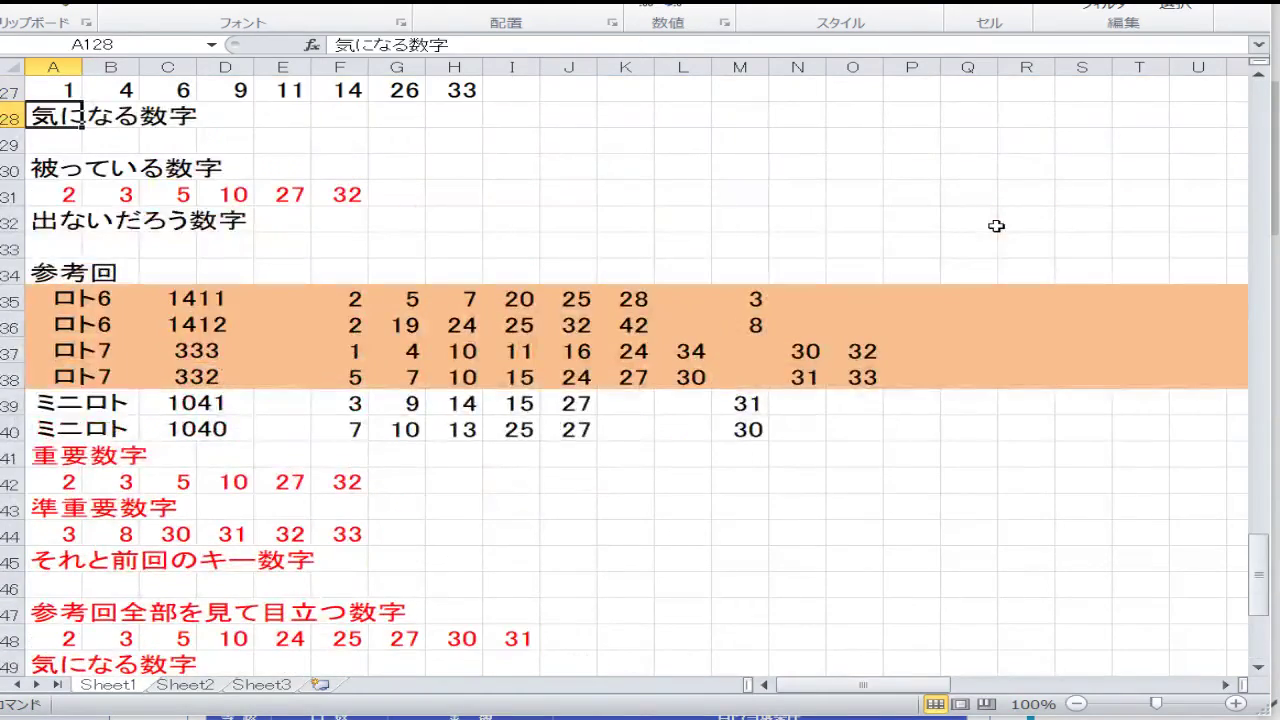
Step: Review the sections from the reference draws down through the association grid and 並べると list, ending at A164 below さらに整理すると
key(Down)
key(Down)
key(Down)
key(Down)
key(Down)
key(Down)
key(Down)
key(Down)
key(Down)
key(Down)
key(Down)
key(Down)
key(Down)
key(Down)
key(Down)
key(Down)
key(Down)
key(Down)
key(Down)
key(Down)
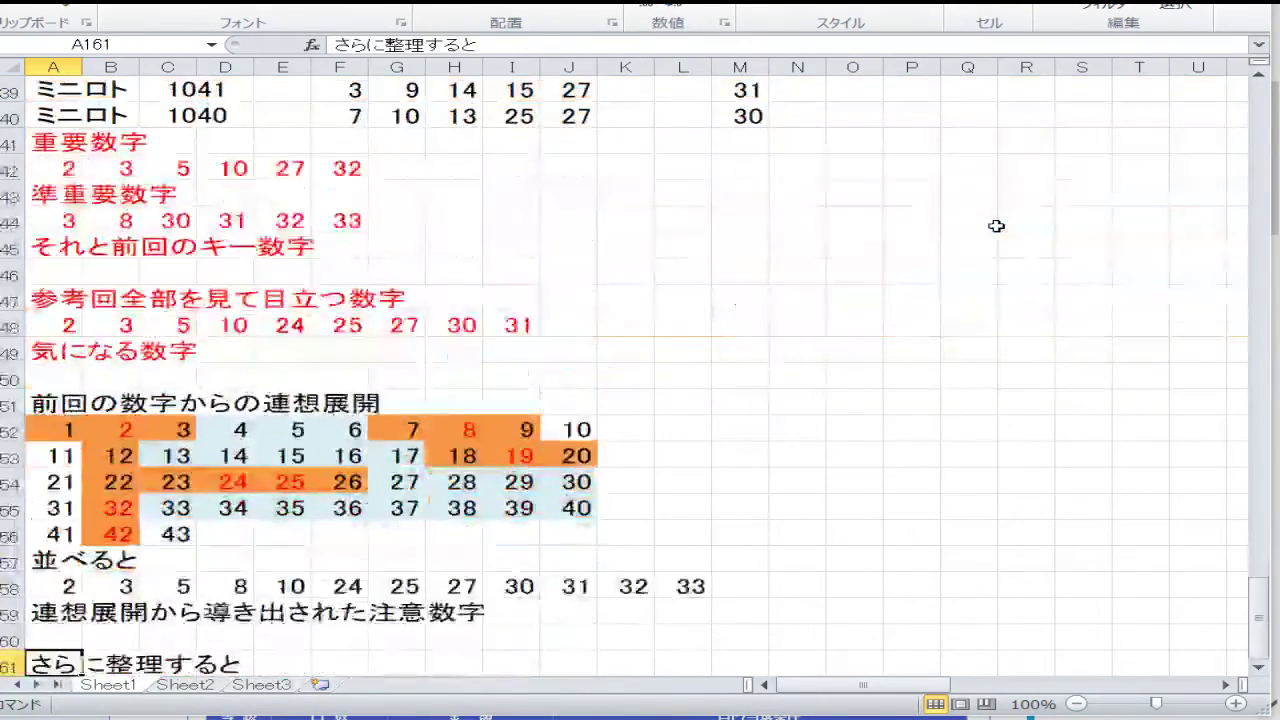
key(Up)
key(Up)
key(Up)
key(Up)
key(Up)
key(Up)
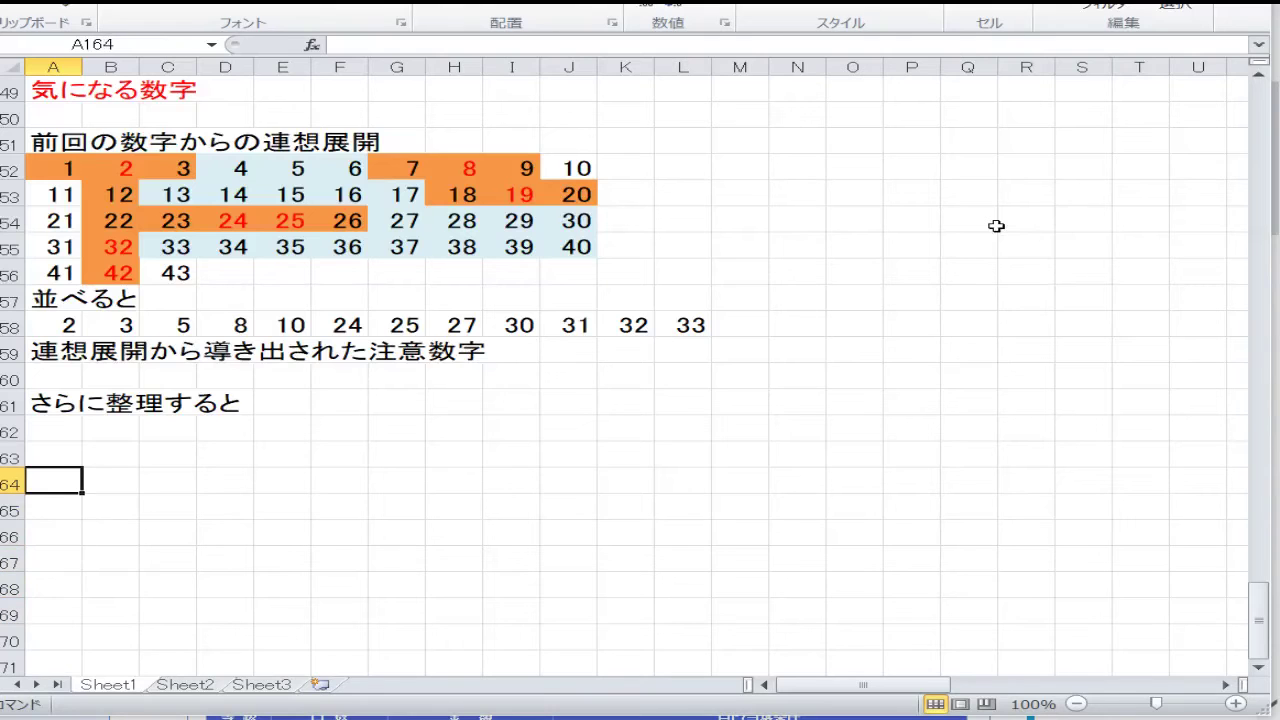
Step: Start a number column below さらに整理すると by entering 1, 2, 5, 2 and 2 in cells A164 to A168
text(1)
key(Return)
text(5)
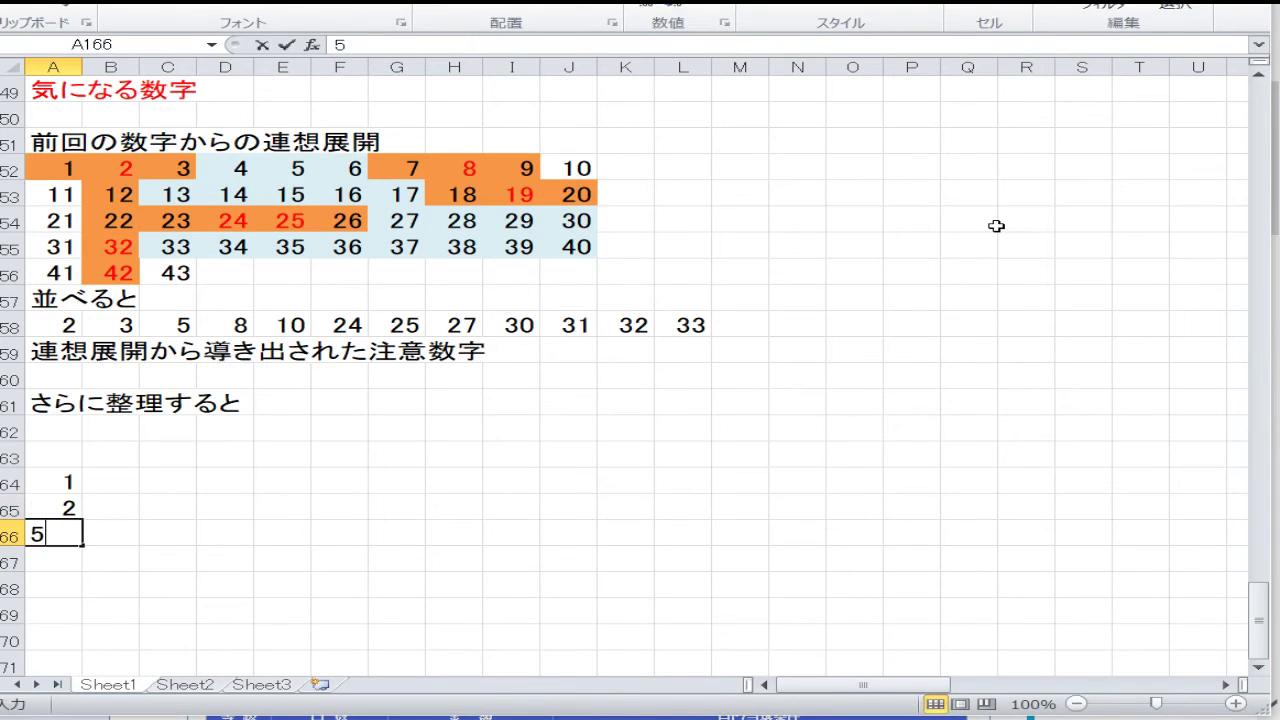
key(Return)
text(2)
key(Return)
text(2)
key(Return)
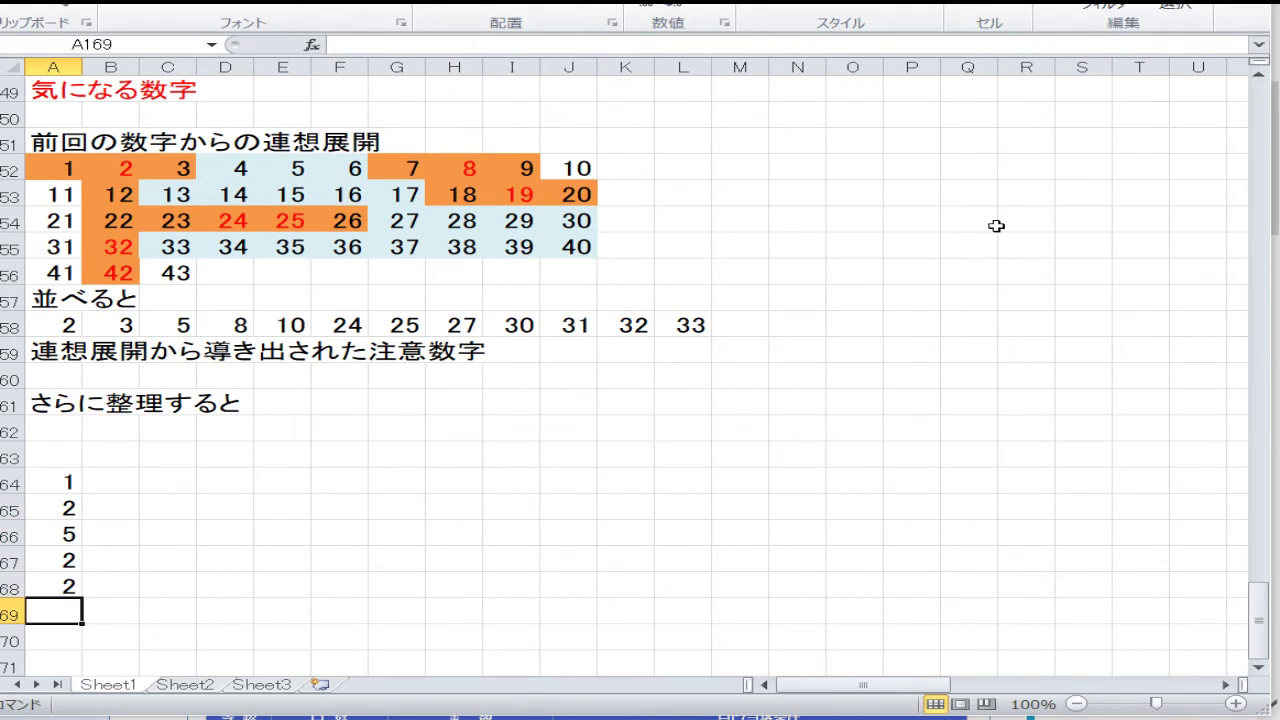
Step: Continue the column A list with 4, 5, 6 and 10 in cells A169 to A172
text(4)
key(Return)
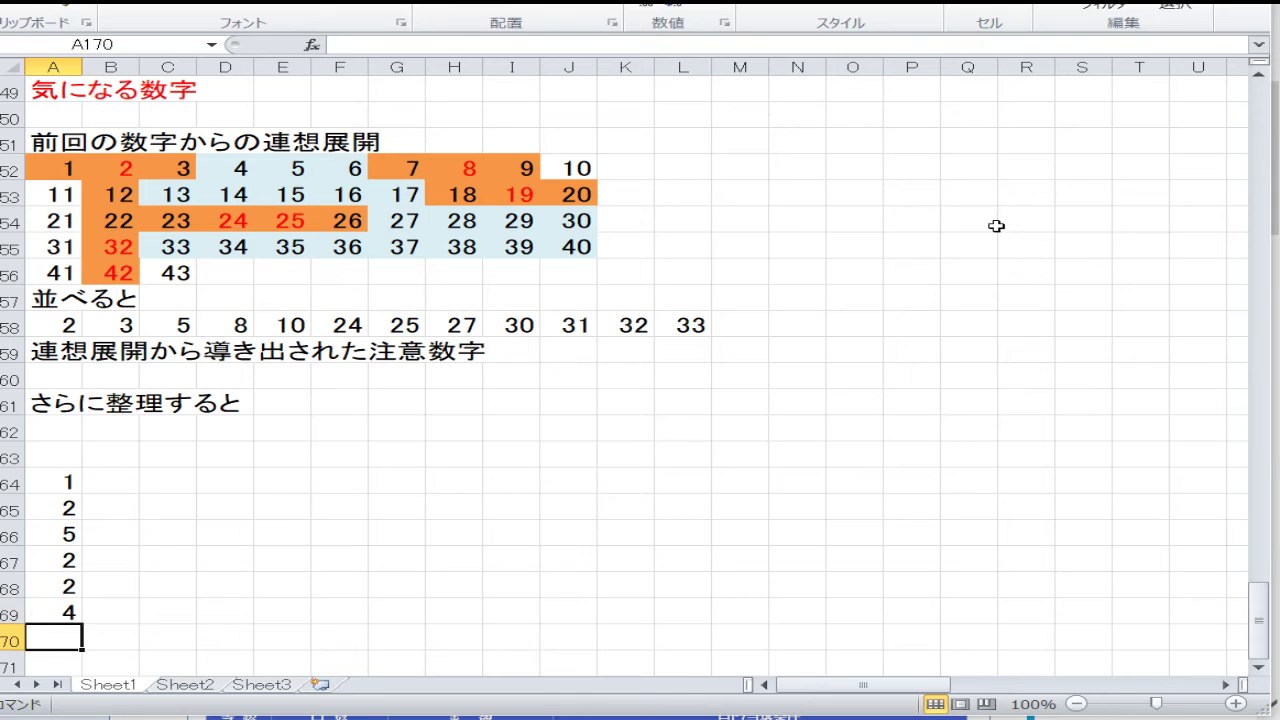
text(5)
key(Return)
text(6)
key(Return)
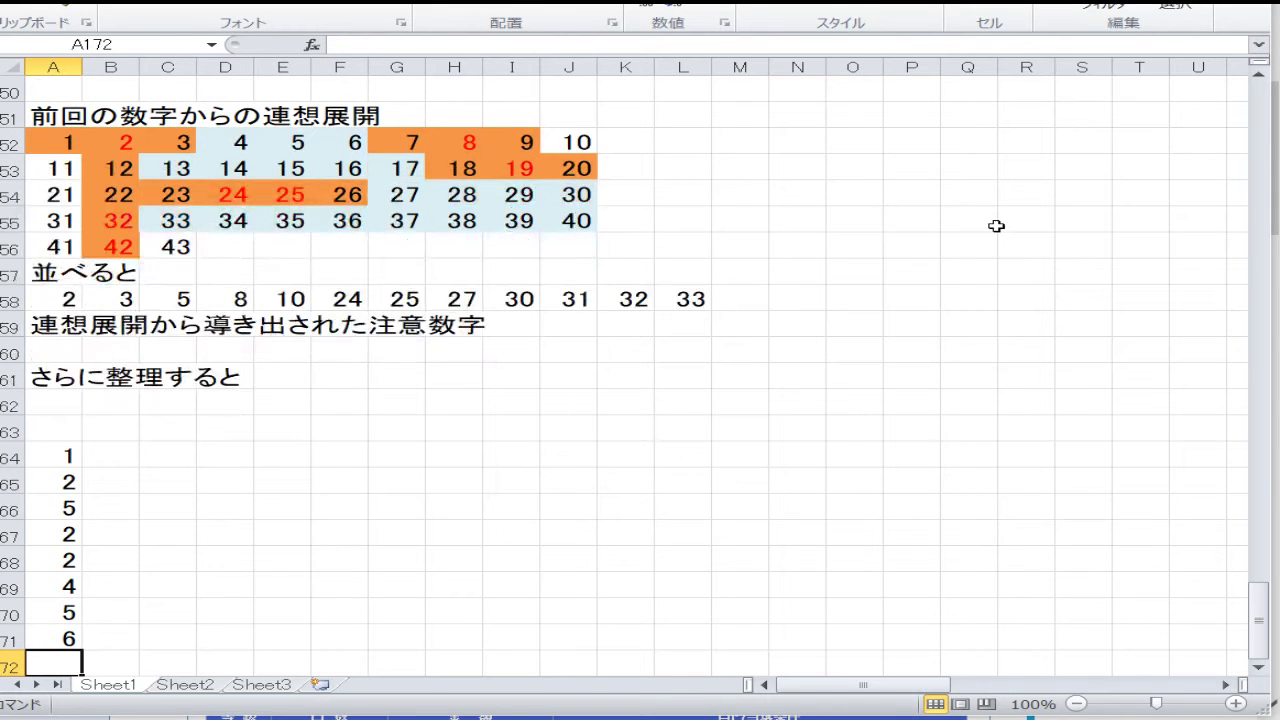
text(10)
key(Return)
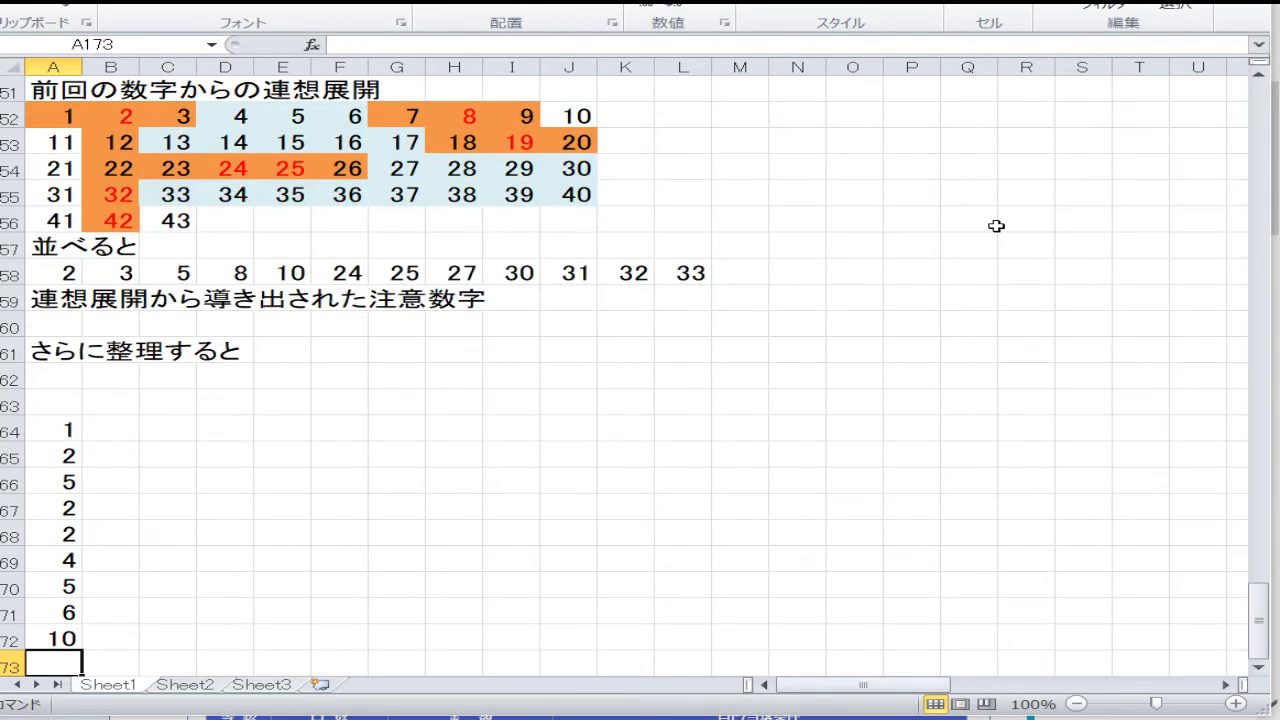
Step: Complete the column A list with 2, 3 and 4 in cells A173 to A175
text(2)
key(Return)
text(3)
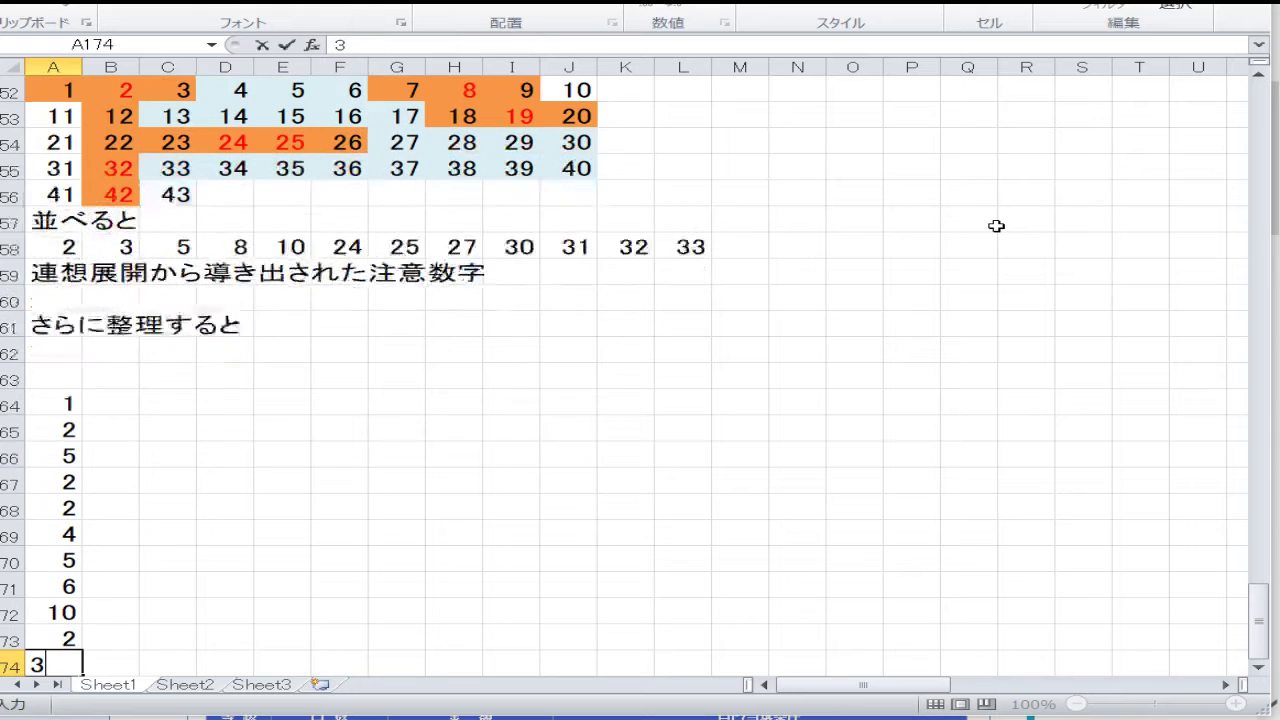
key(Return)
text(4)
key(Up)
Step: Start a second list in column F with 41, 42 and 43 in cells F164 to F166
key(Up)
key(Up)
key(Up)
key(Up)
key(Up)
key(Up)
key(Up)
key(Up)
key(Up)
key(Up)
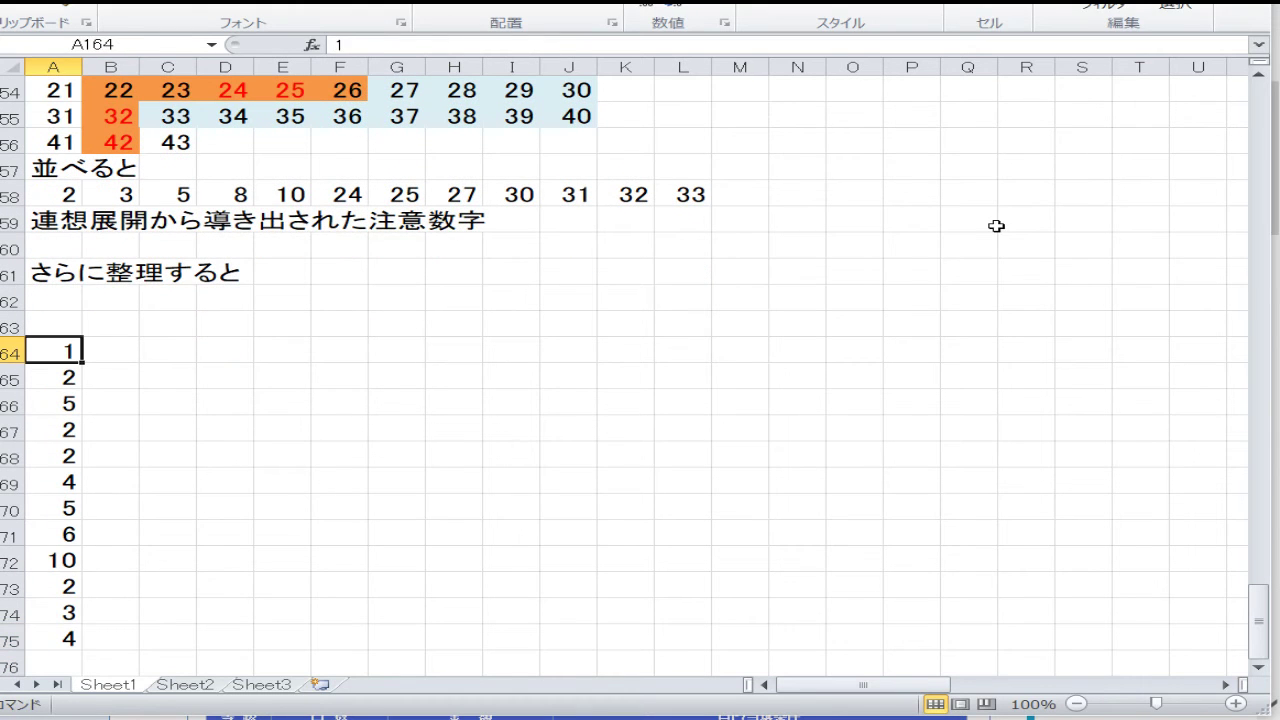
key(Right)
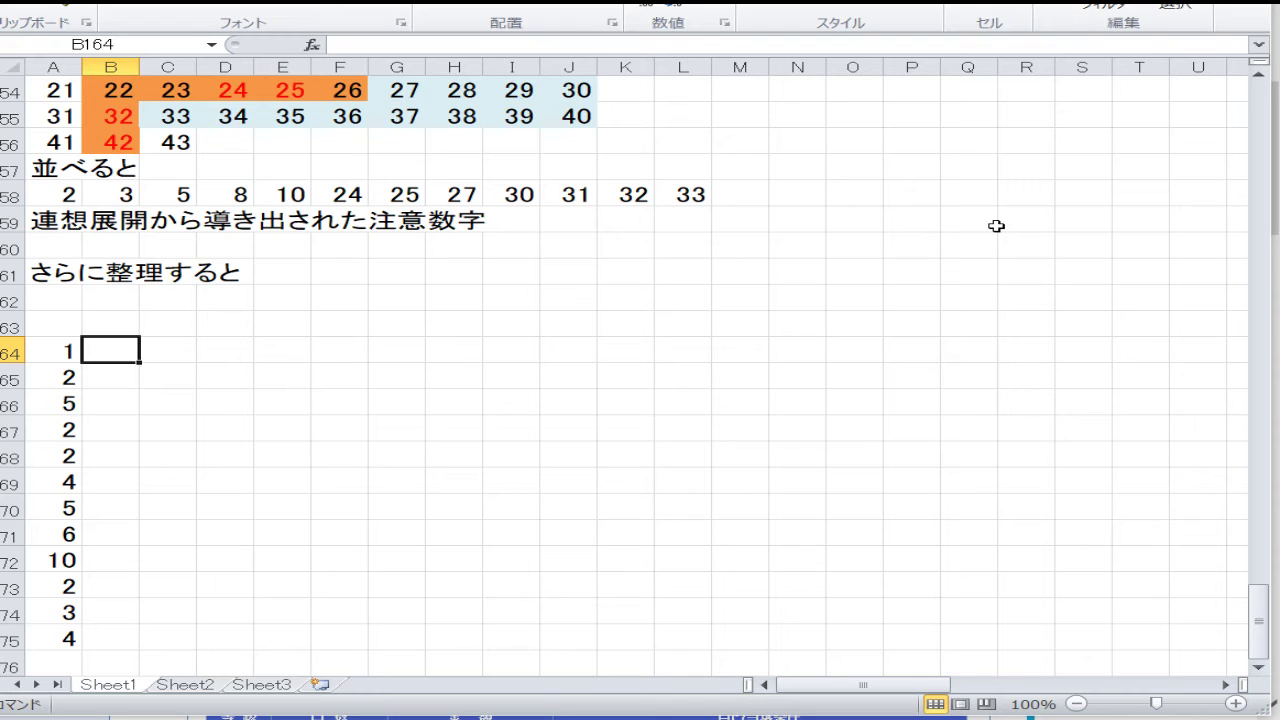
key(Right)
key(Right)
key(Right)
key(Right)
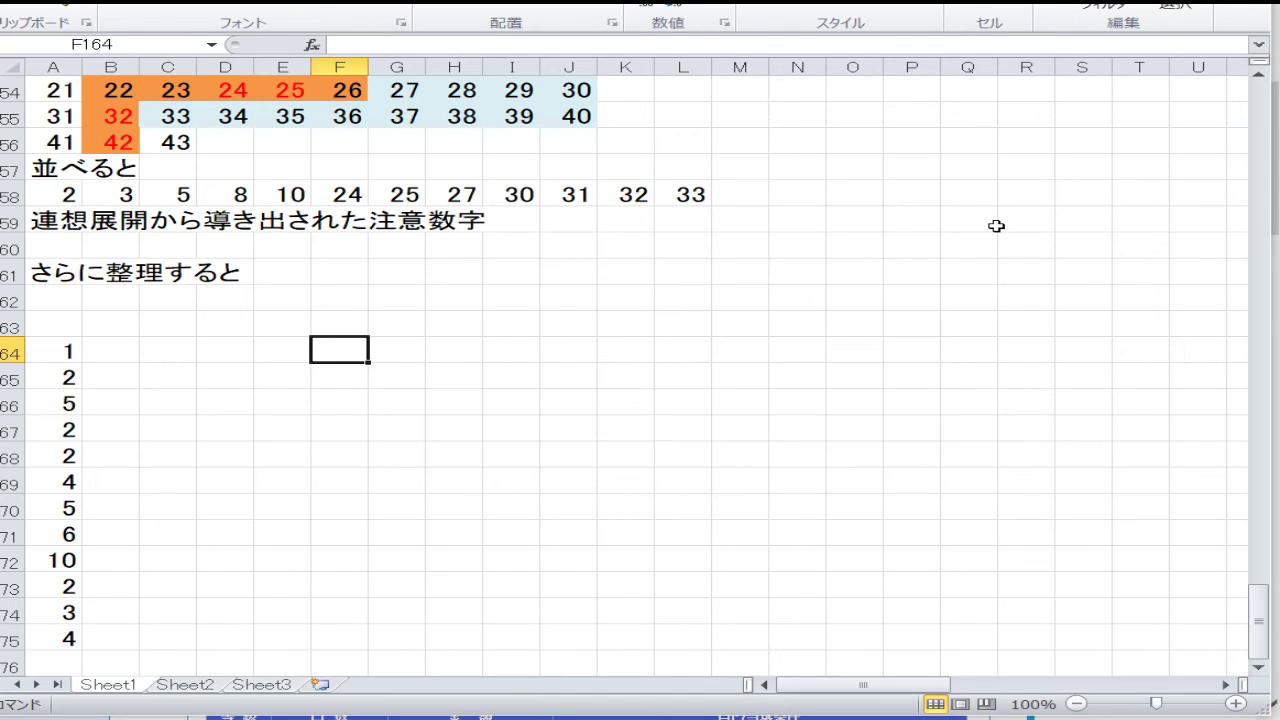
key(Right)
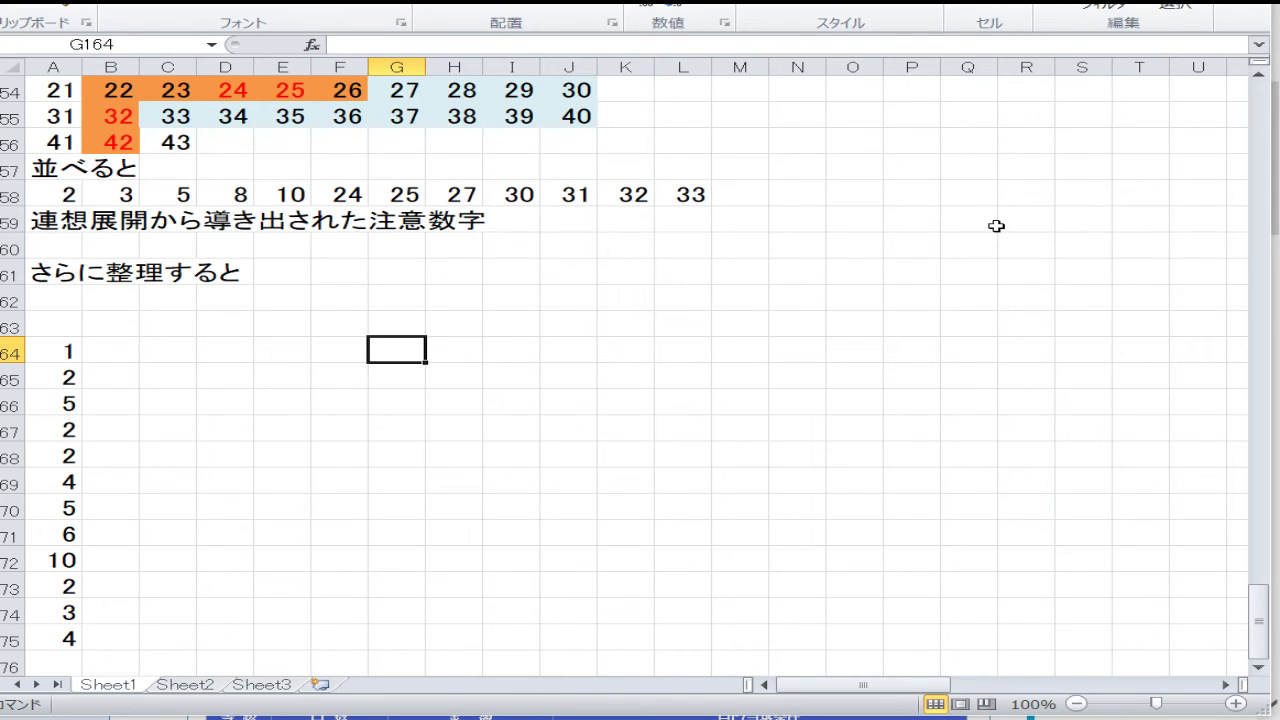
key(Left)
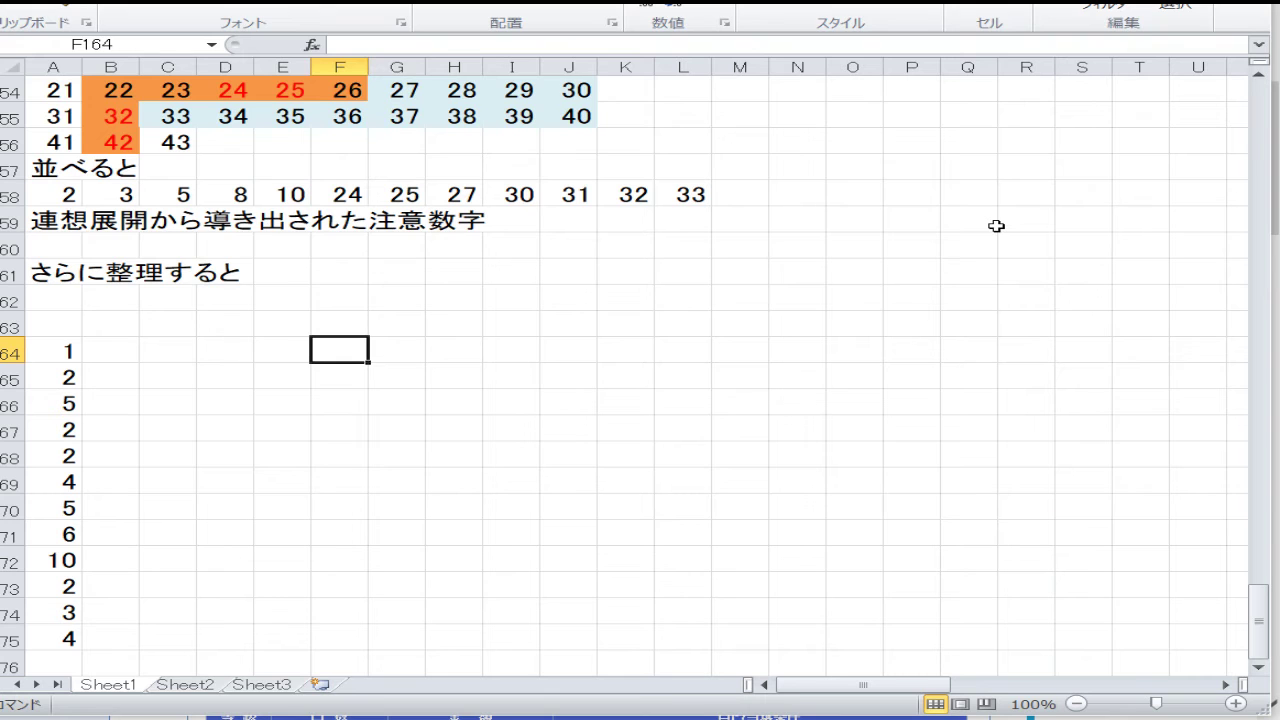
key(Right)
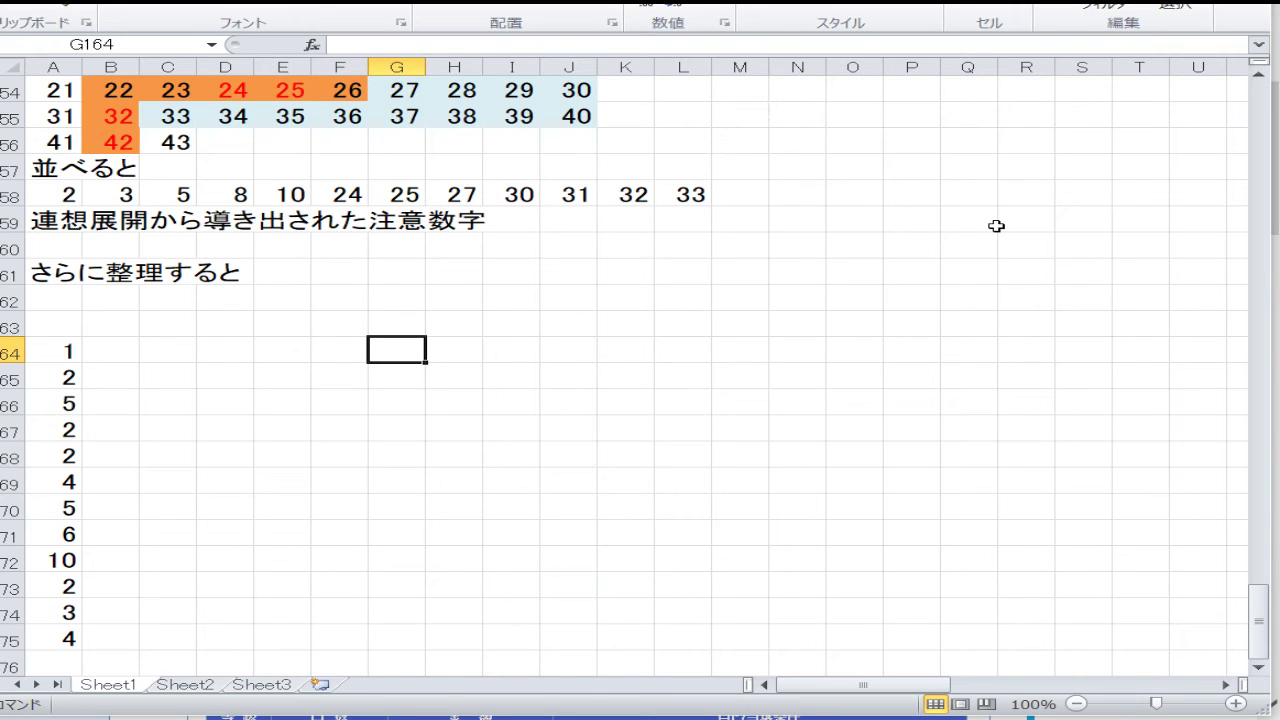
key(Left)
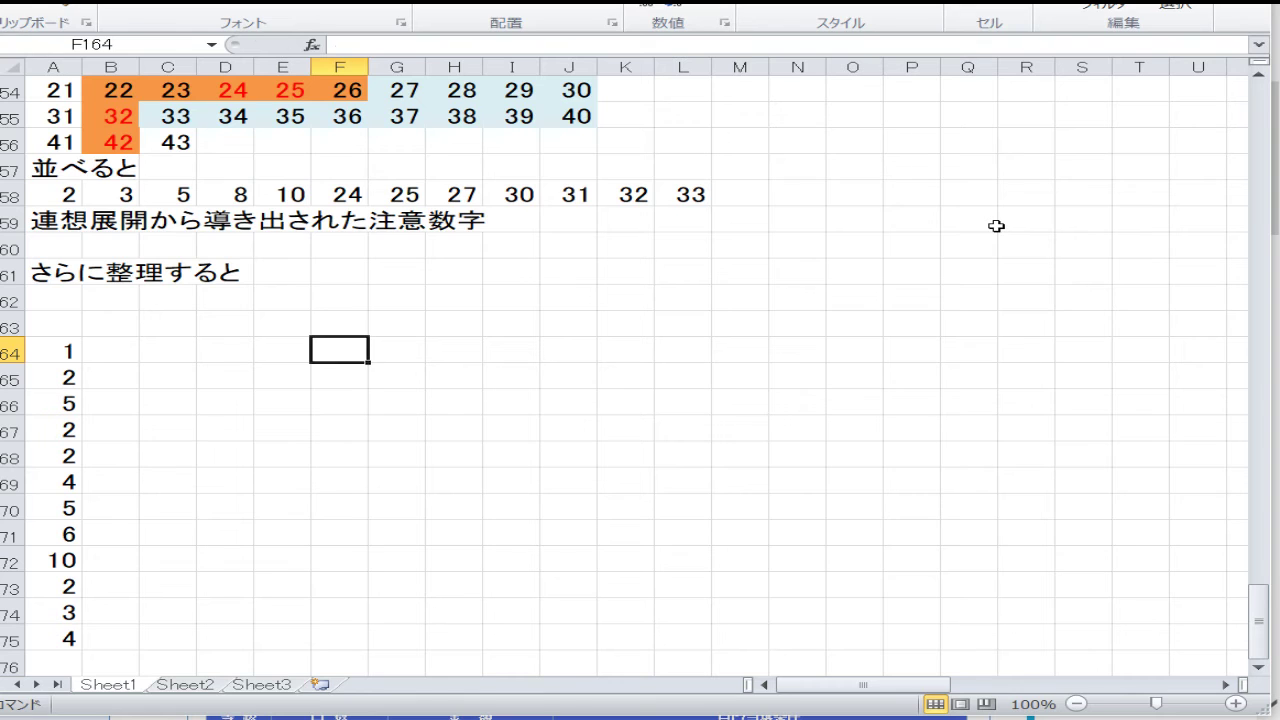
text(41)
key(Return)
text(42)
key(Return)
text(43)
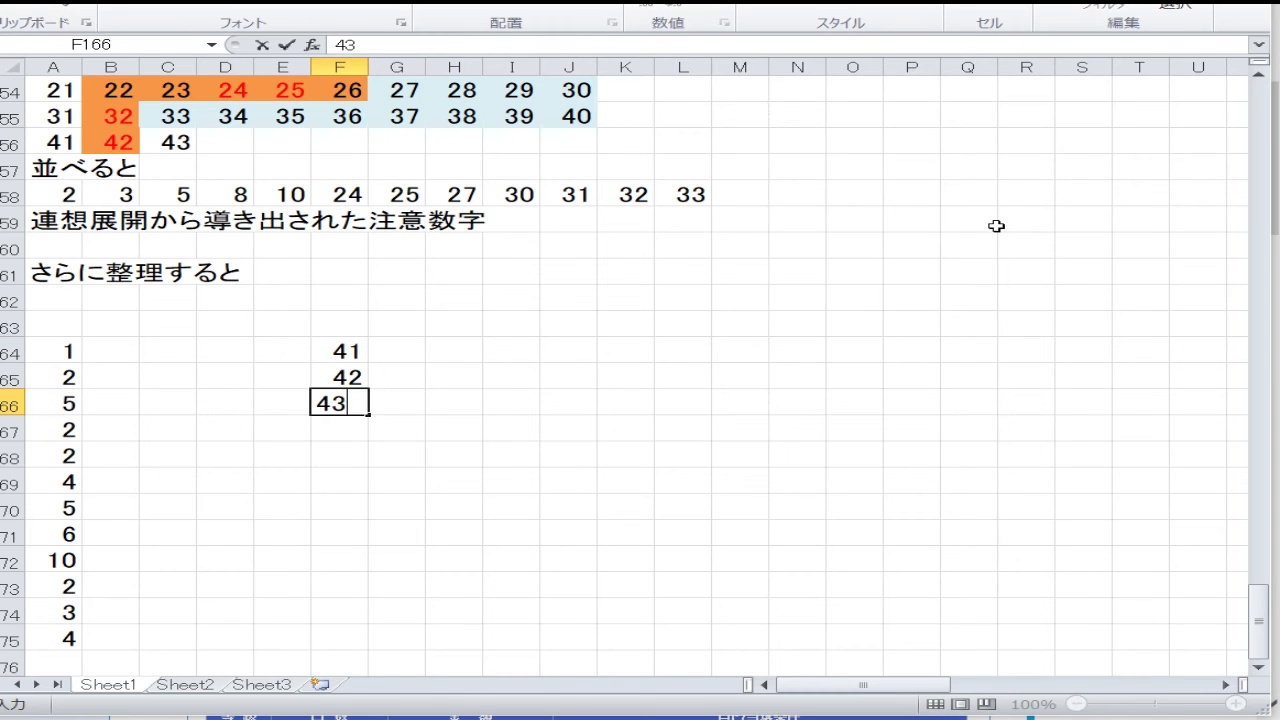
key(Return)
Step: Extend the column F list with 40, 39 and 38 in cells F167 to F169
text(40)
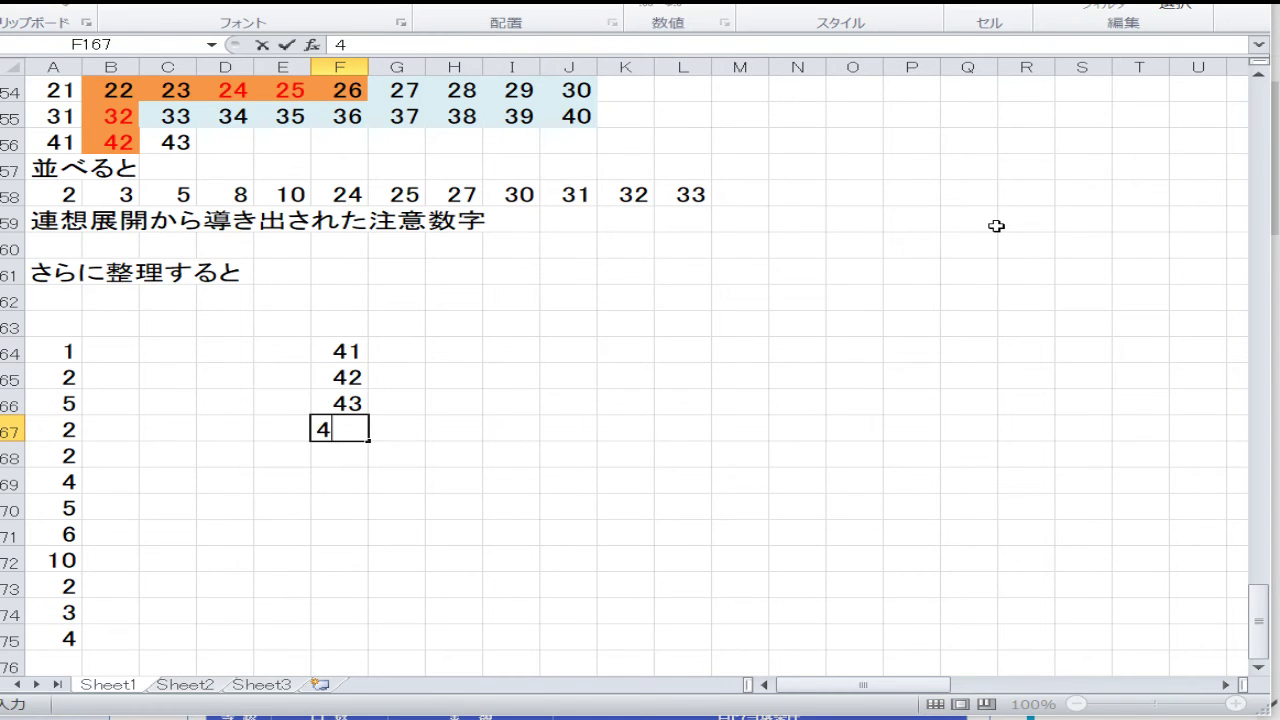
key(Return)
text(39)
key(Return)
text(38)
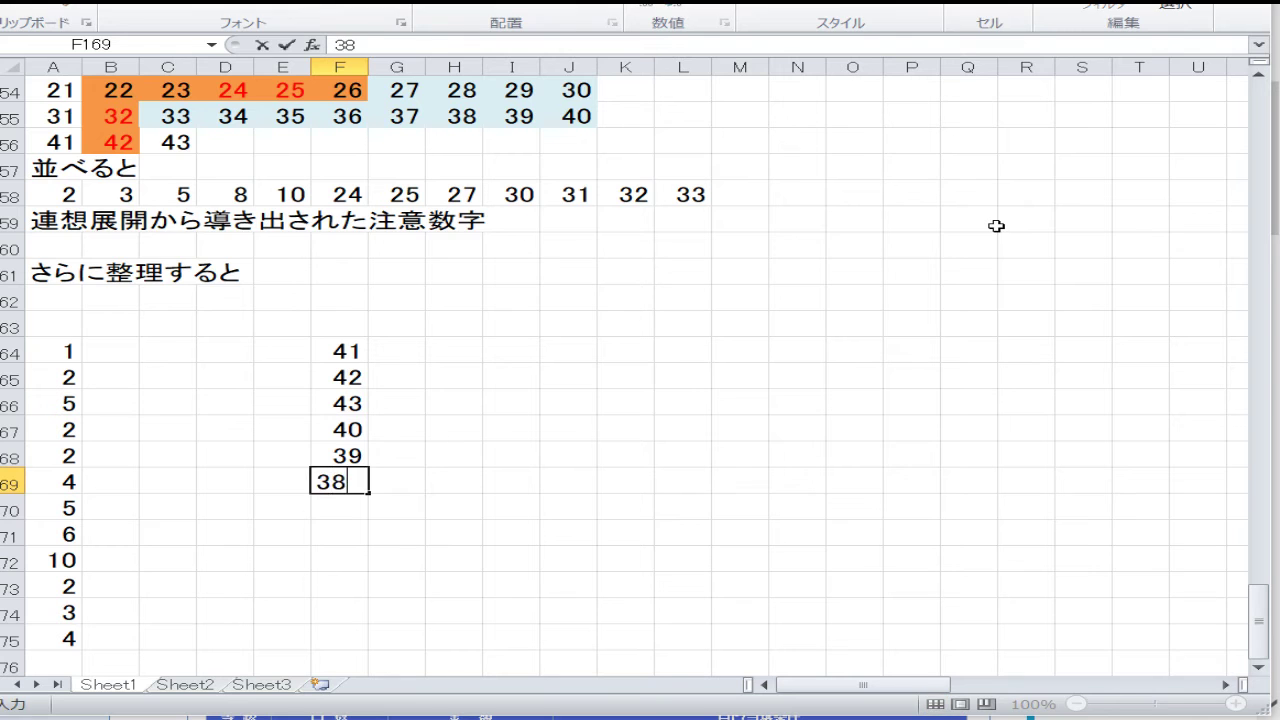
key(Return)
Step: Add 33, 36 and 37 to the column F list in cells F170 to F172
text(33)
key(Return)
text(36)
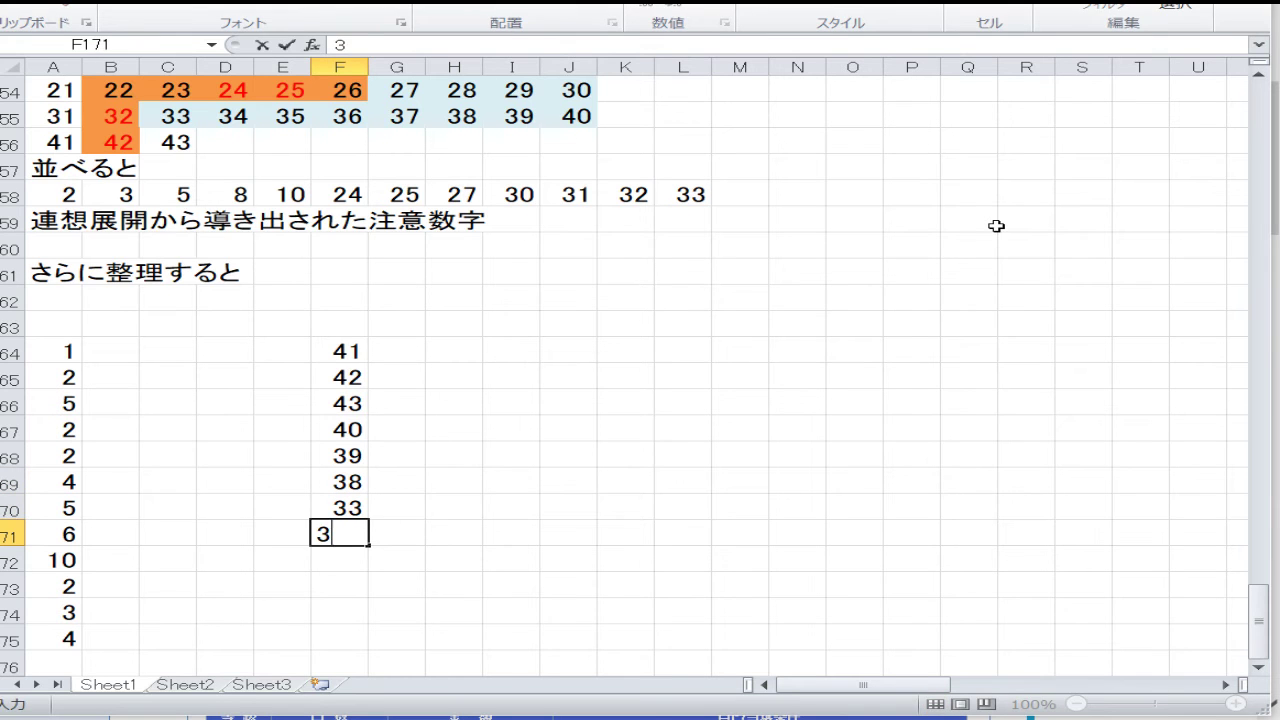
key(Return)
text(37)
key(Return)
Step: Enter 35 in F173 and 23 in F174
text(35)
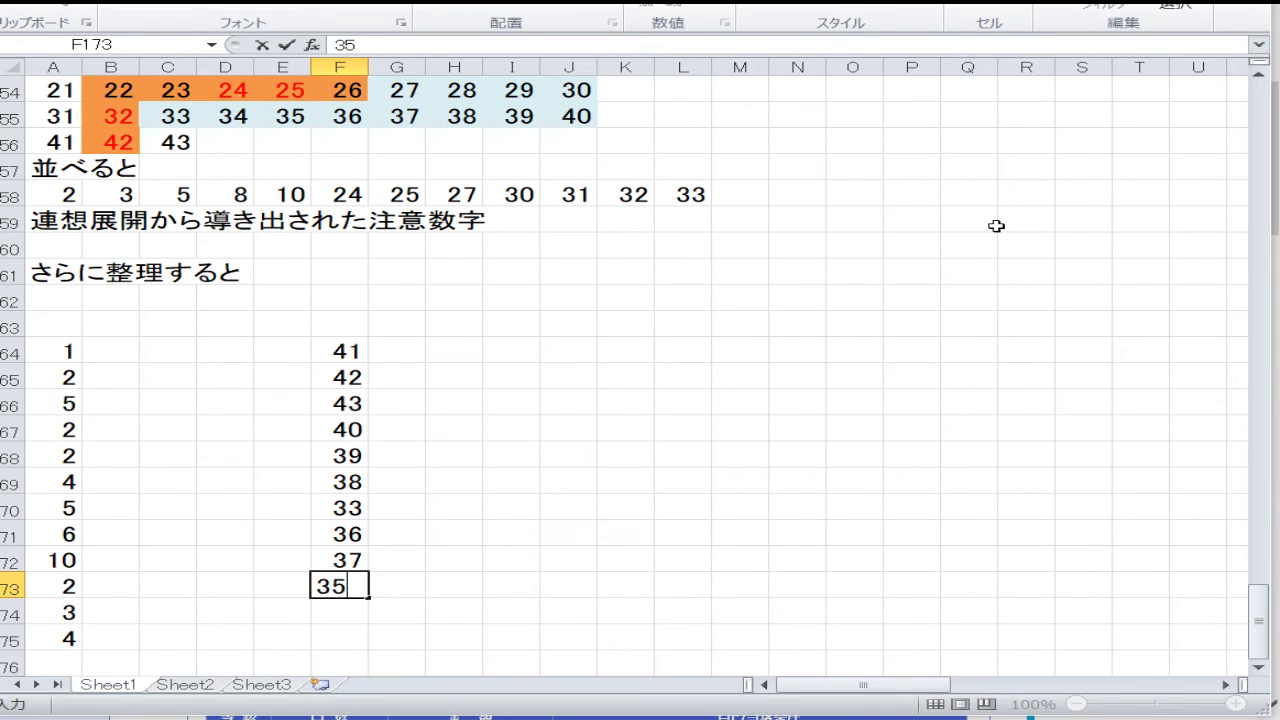
key(Return)
text(23)
key(Return)
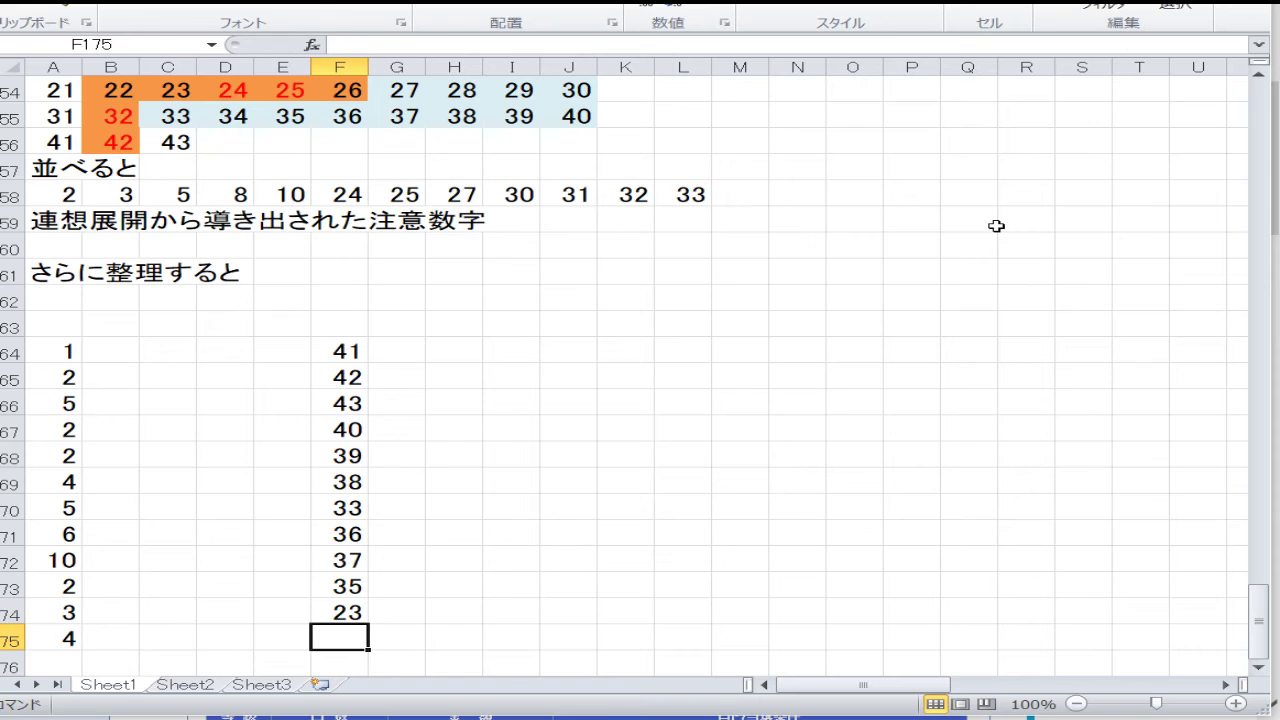
Step: Start the middle list between the two columns by entering 23 in C164
key(Up)
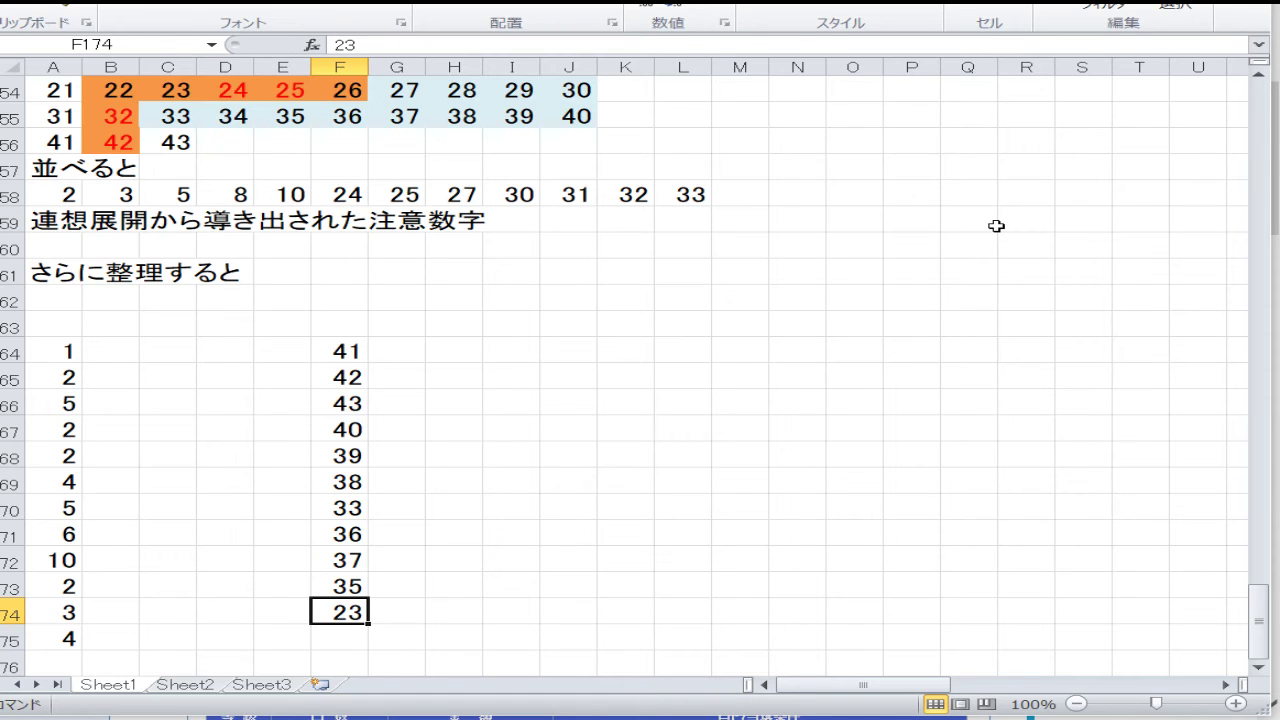
key(Up)
key(Up)
key(Up)
key(Up)
key(Up)
key(Up)
key(Up)
key(Up)
key(Up)
key(Up)
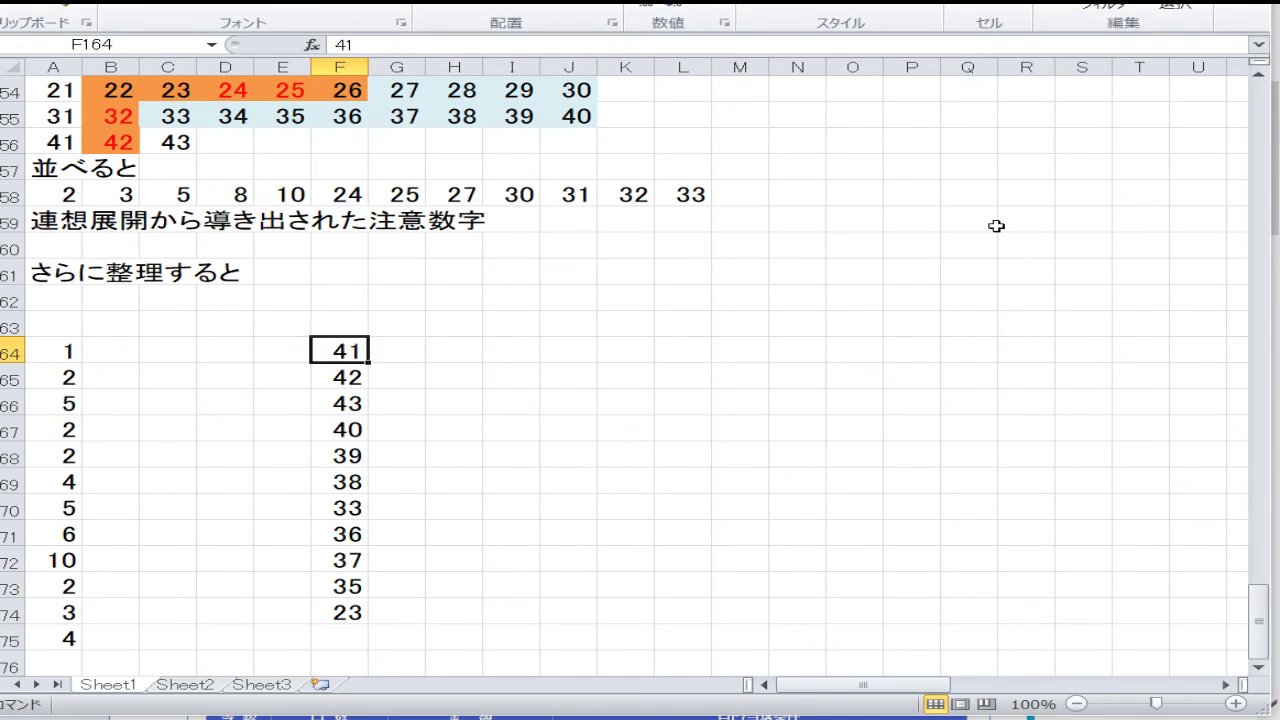
key(Left)
key(Left)
key(Left)
key(Right)
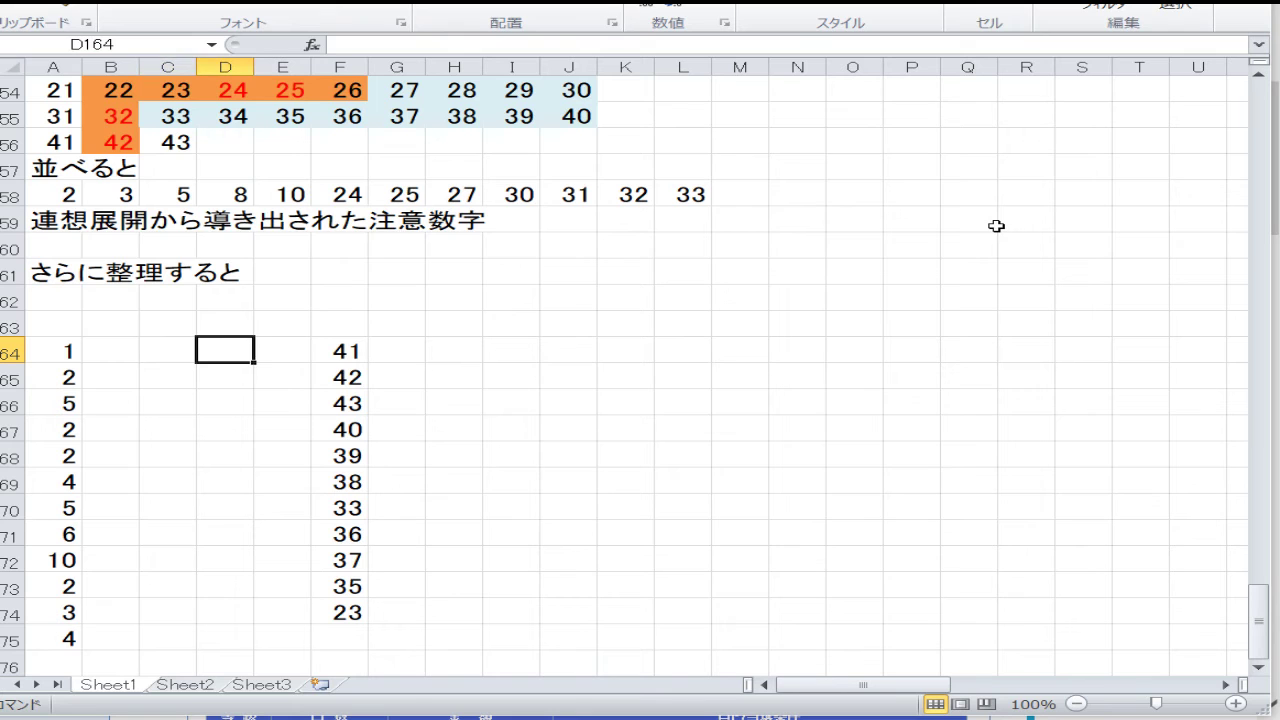
key(Left)
key(Right)
text(2)
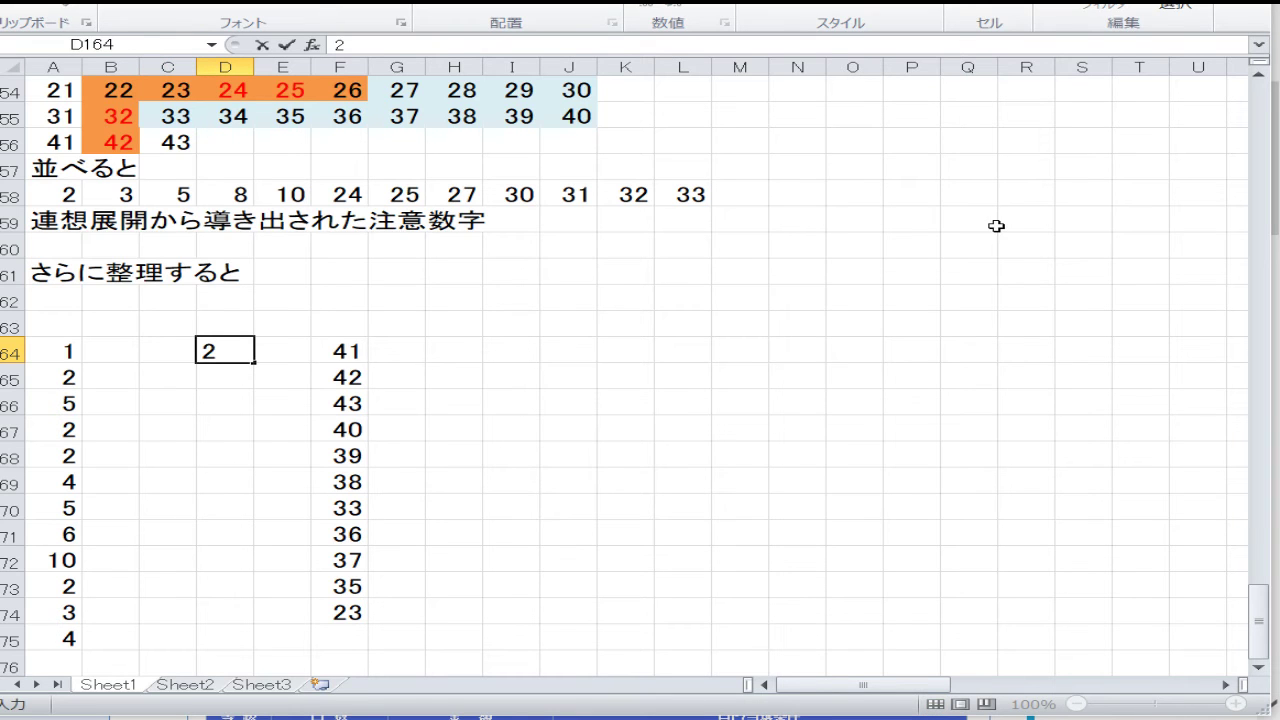
key(BackSpace)
key(Escape)
key(Left)
text(23)
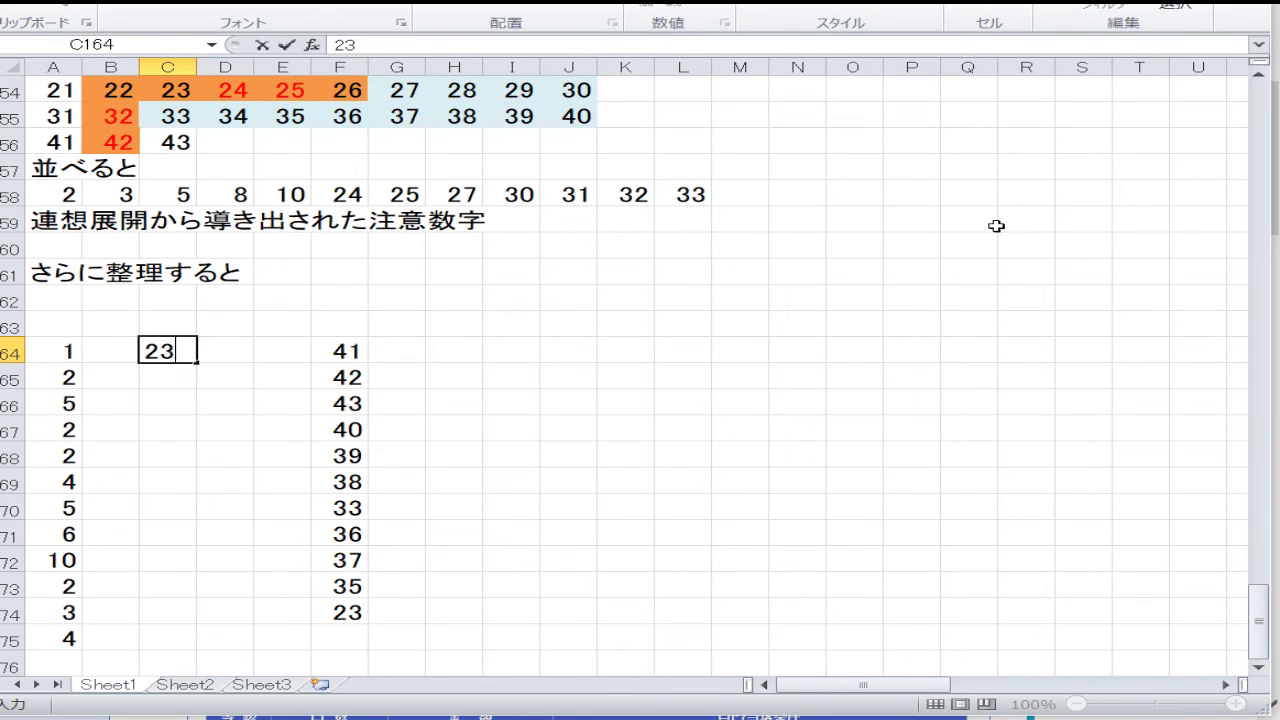
key(Return)
Step: Replace the value in F174 with 34 and end the column F list with 42 in F175
key(Down)
key(Down)
key(Down)
key(Down)
key(Down)
key(Down)
key(Down)
key(Down)
key(Down)
key(Right)
key(Right)
key(Right)
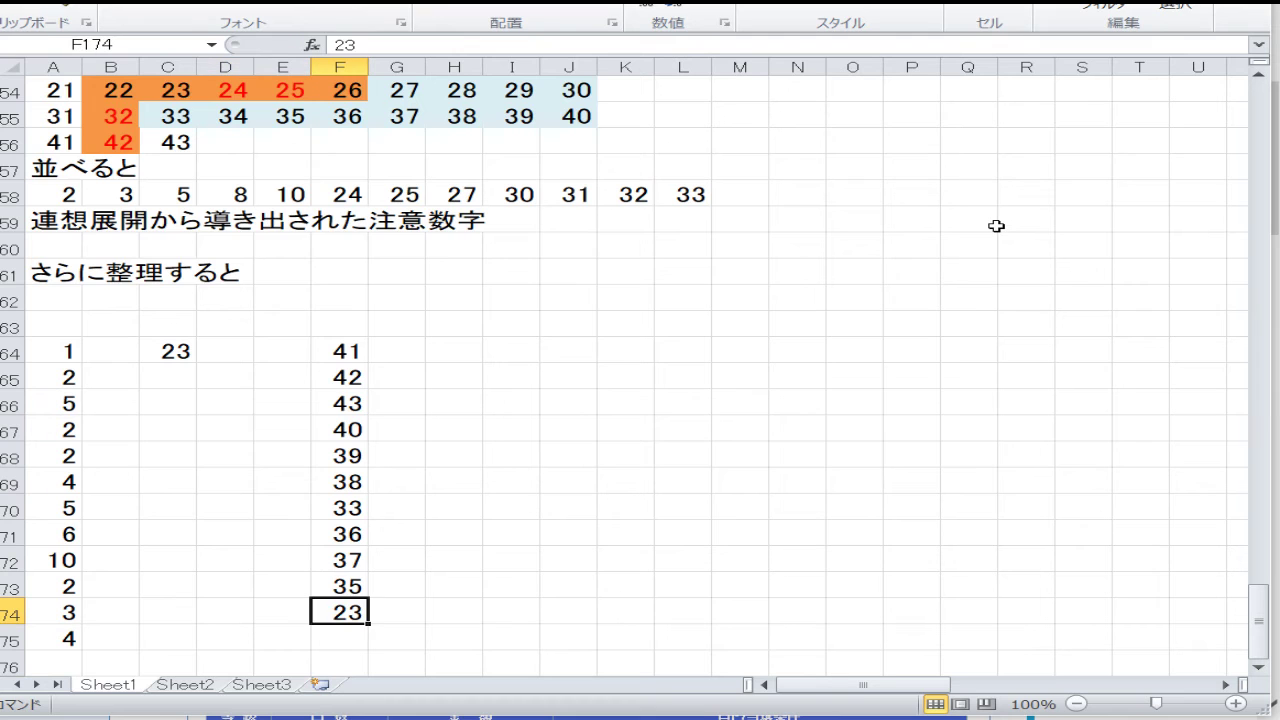
text(34)
key(Return)
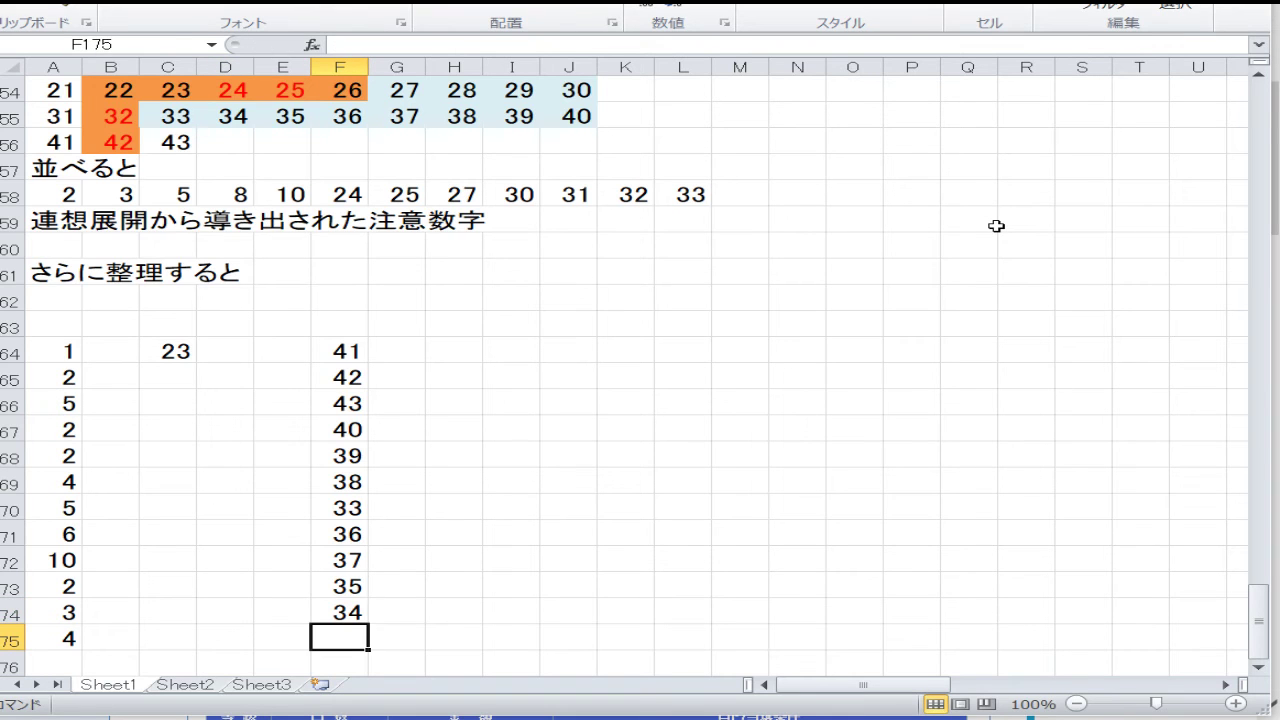
text(42)
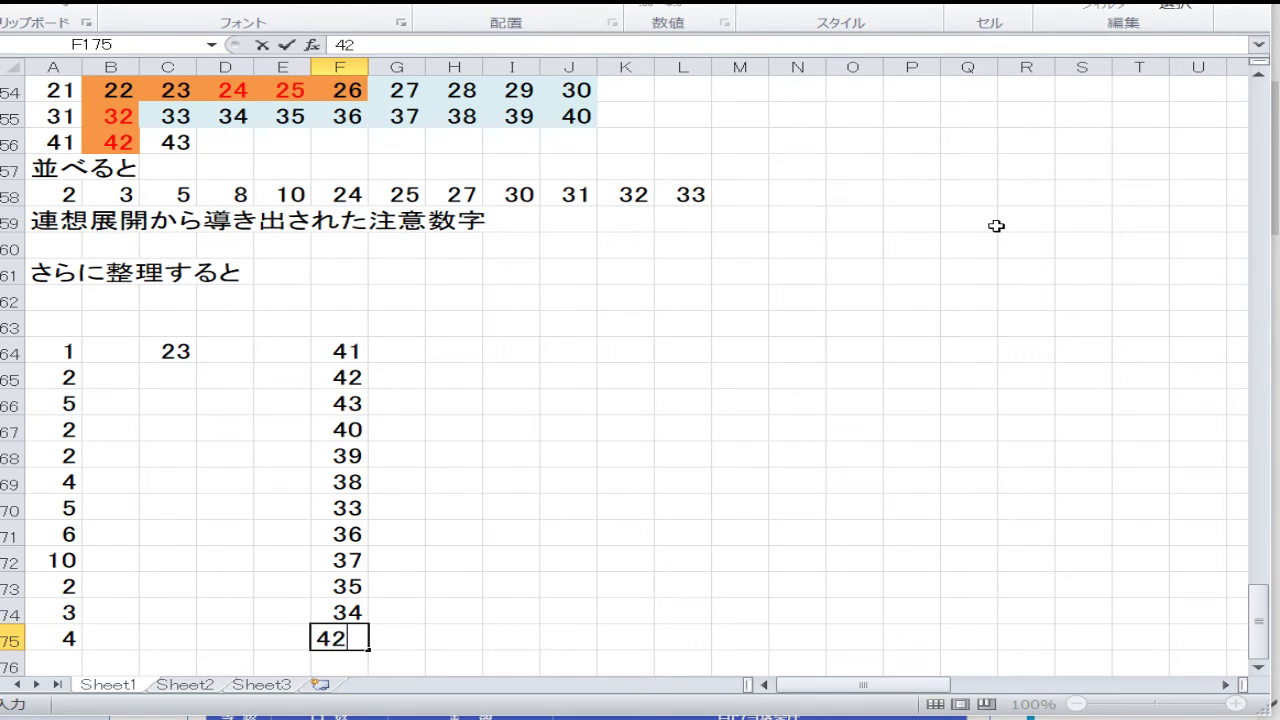
key(Return)
Step: Enter 10 in cell B166, beside the 5 in the third row of the combinations
key(Up)
key(Up)
key(Up)
key(Up)
key(Up)
key(Up)
key(Up)
key(Up)
key(Up)
key(Up)
key(Up)
key(Up)
key(Left)
key(Left)
key(Left)
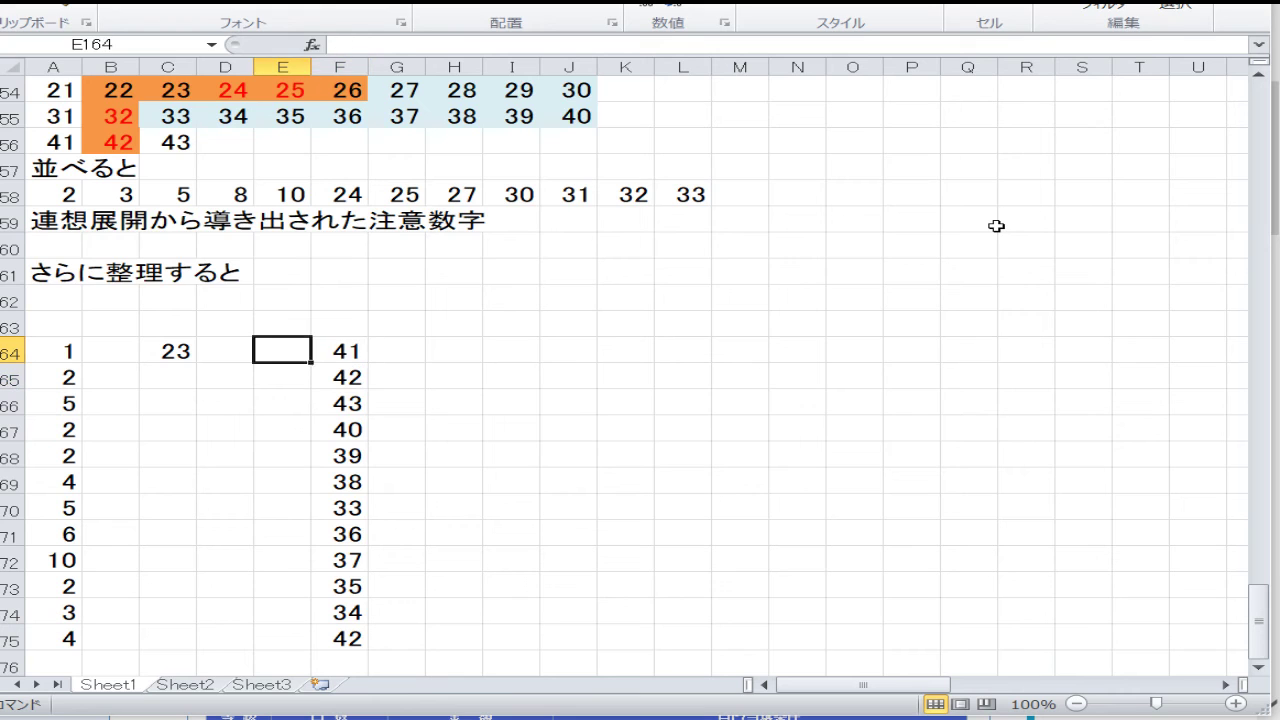
key(Down)
key(Down)
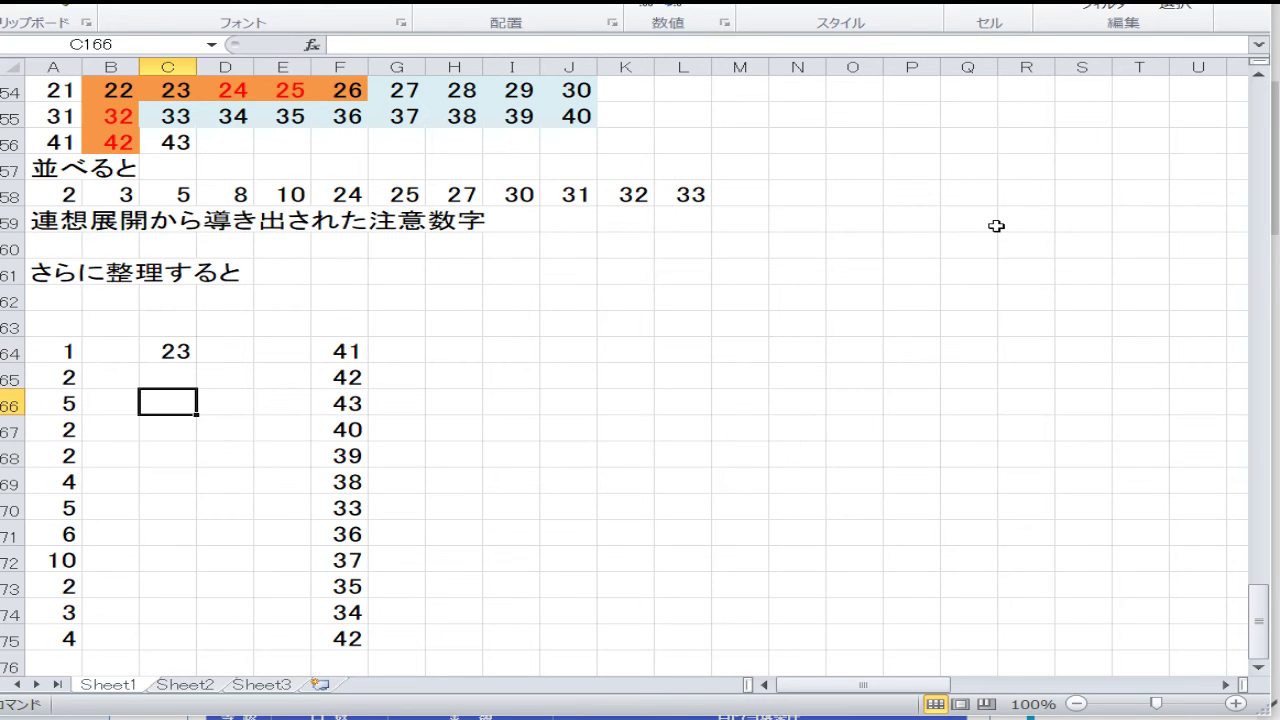
key(Left)
text(10)
key(Return)
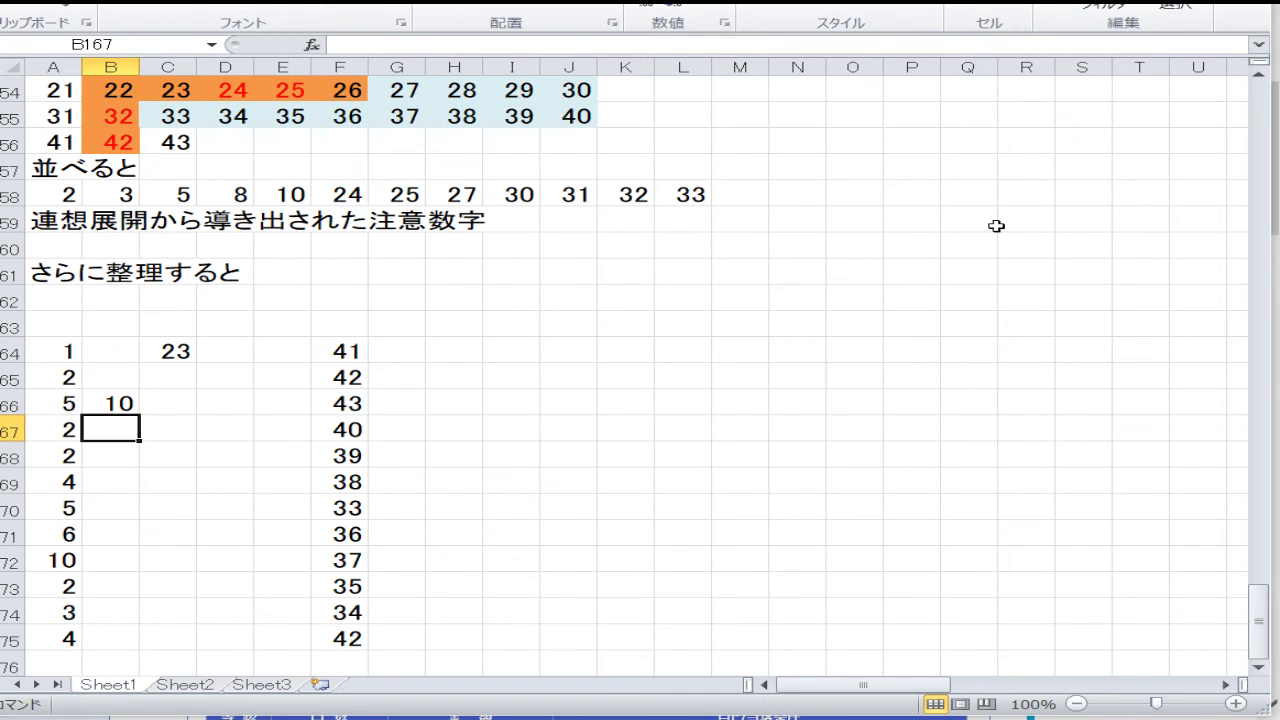
Step: Enter 10 in cell B171, beside the 6 in column A
key(Left)
key(Down)
key(Down)
key(Down)
key(Down)
key(Right)
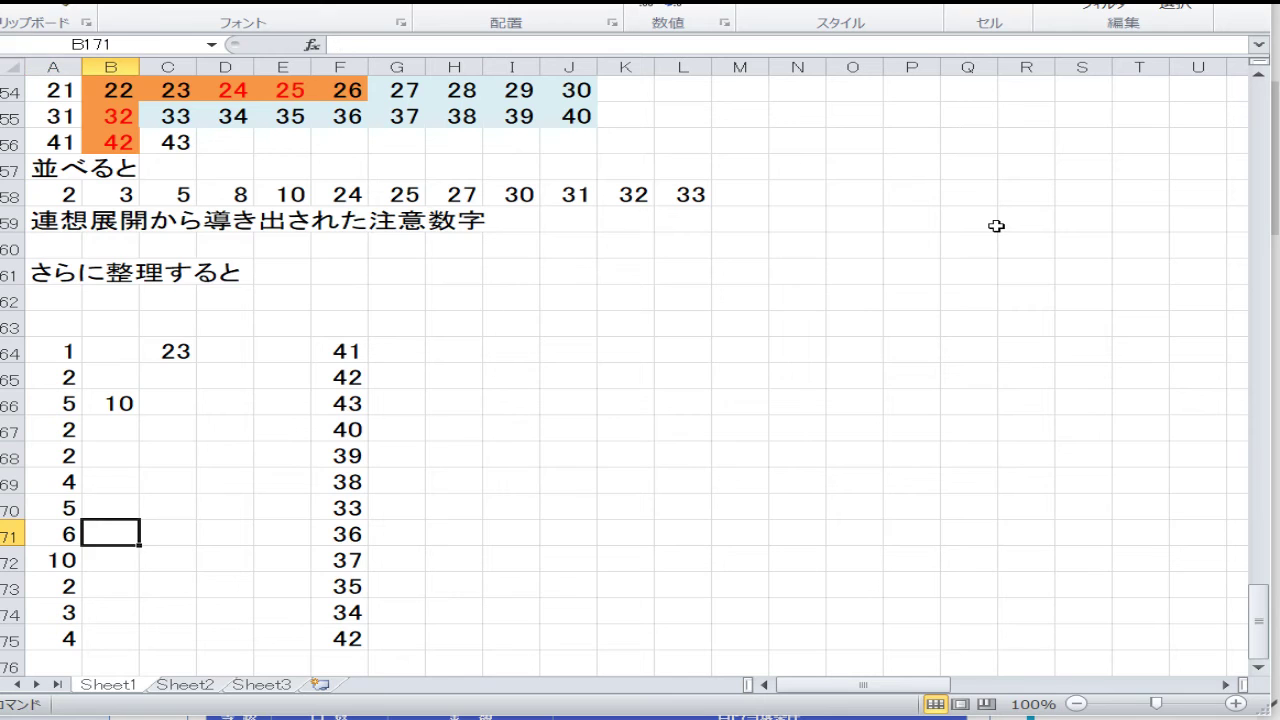
text(10)
key(Return)
Step: Enter 10 in each of the last three rows of column B, cells B173 to B175
key(Down)
key(Down)
key(Down)
key(Up)
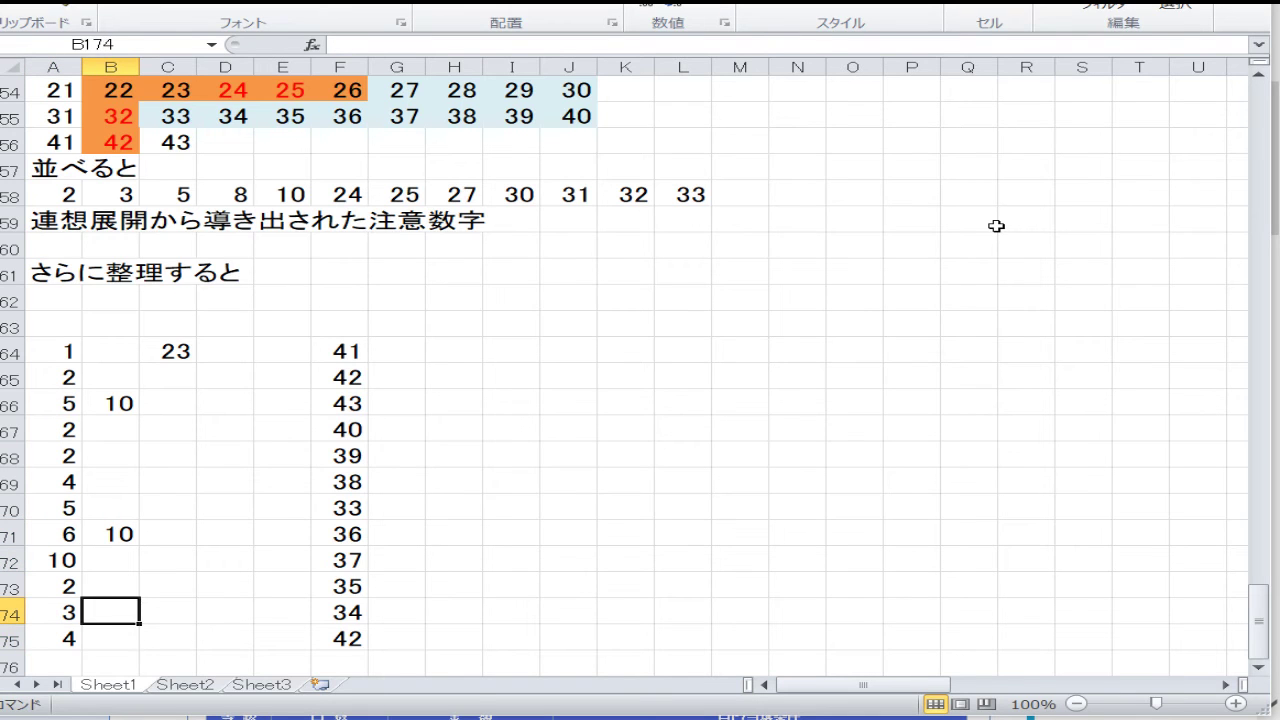
text(10)
key(Return)
text(10)
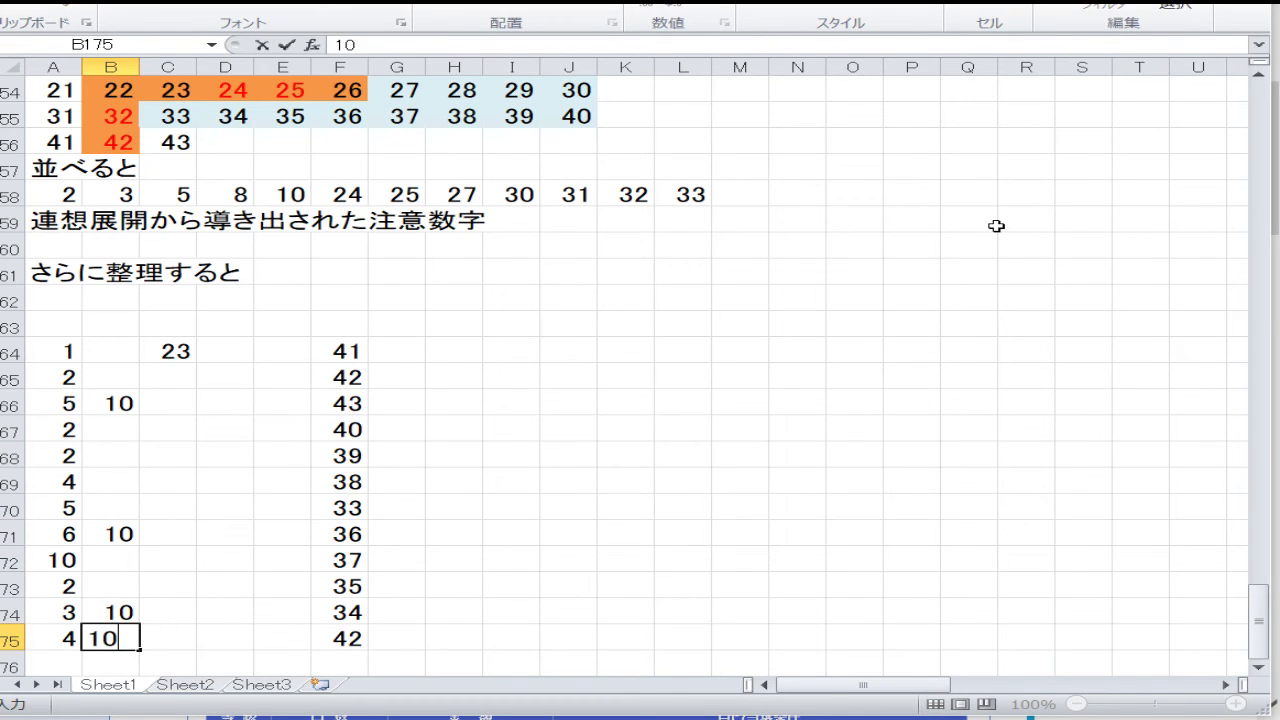
key(Up)
key(Up)
text(10)
key(Return)
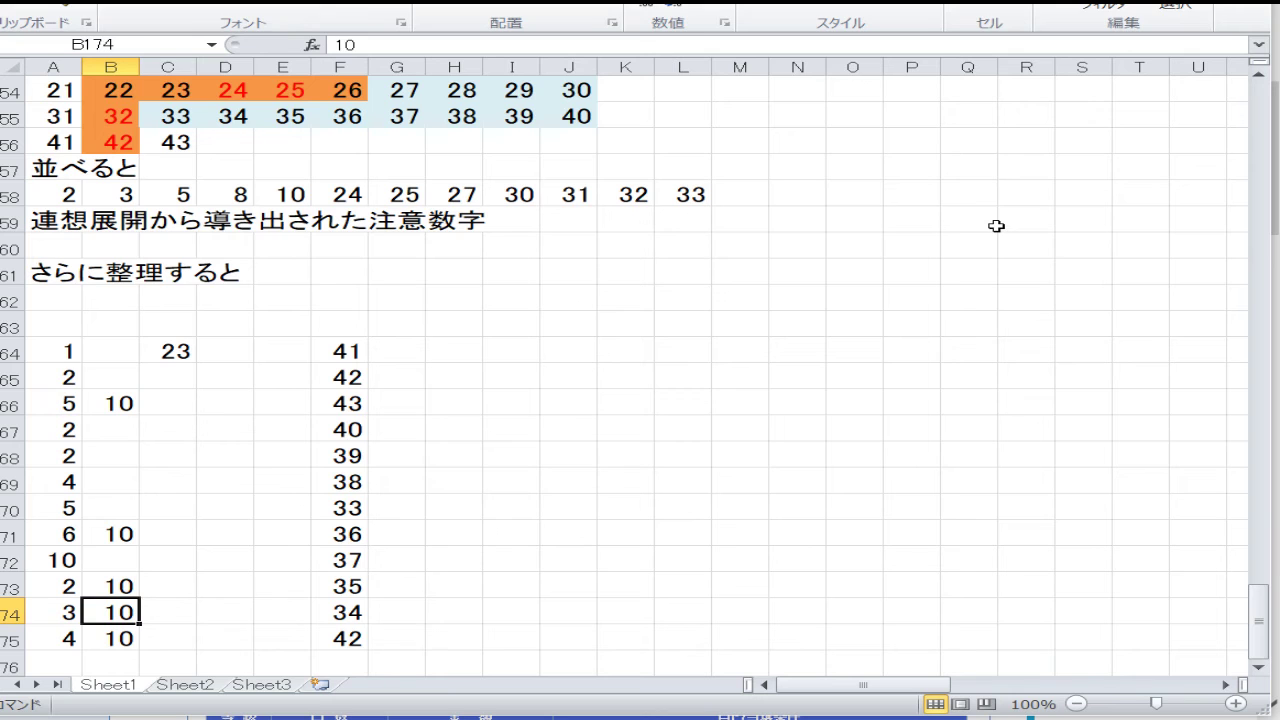
Step: Fill the first two rows of column B with 5 in B164 and 8 in B165
key(Up)
key(Up)
key(Up)
key(Up)
key(Up)
key(Up)
key(Up)
key(Up)
key(Up)
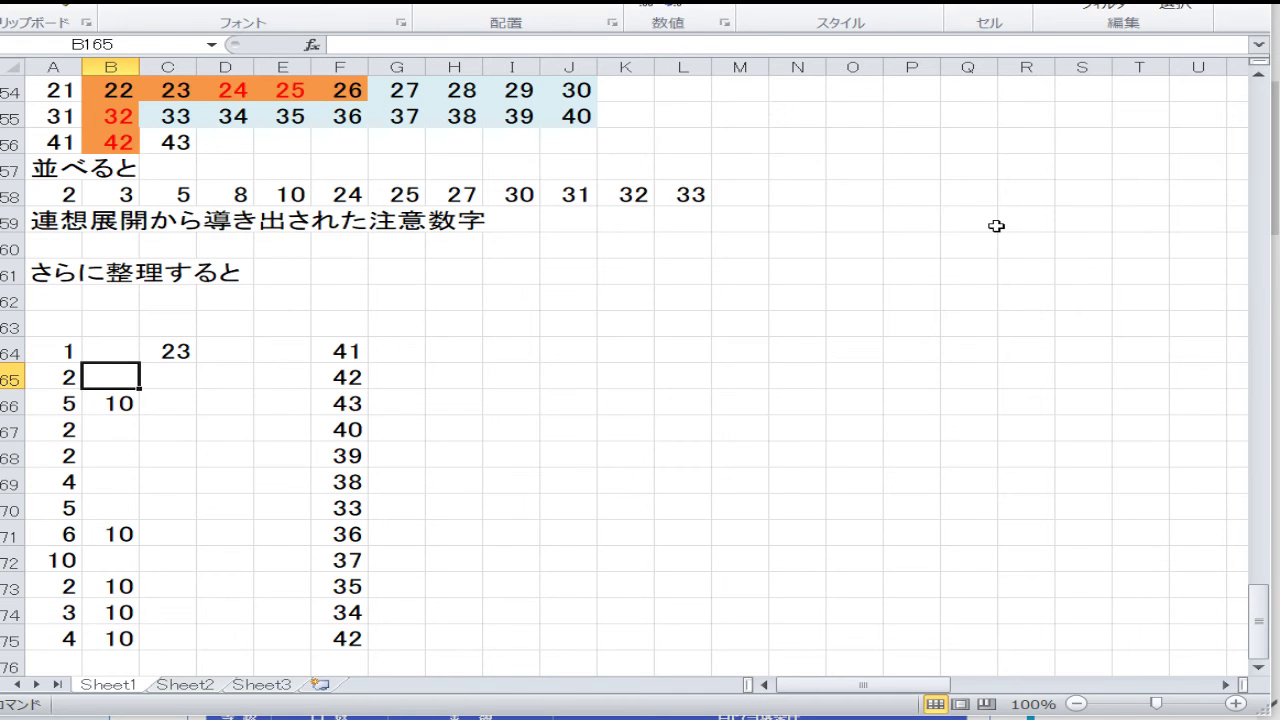
key(Up)
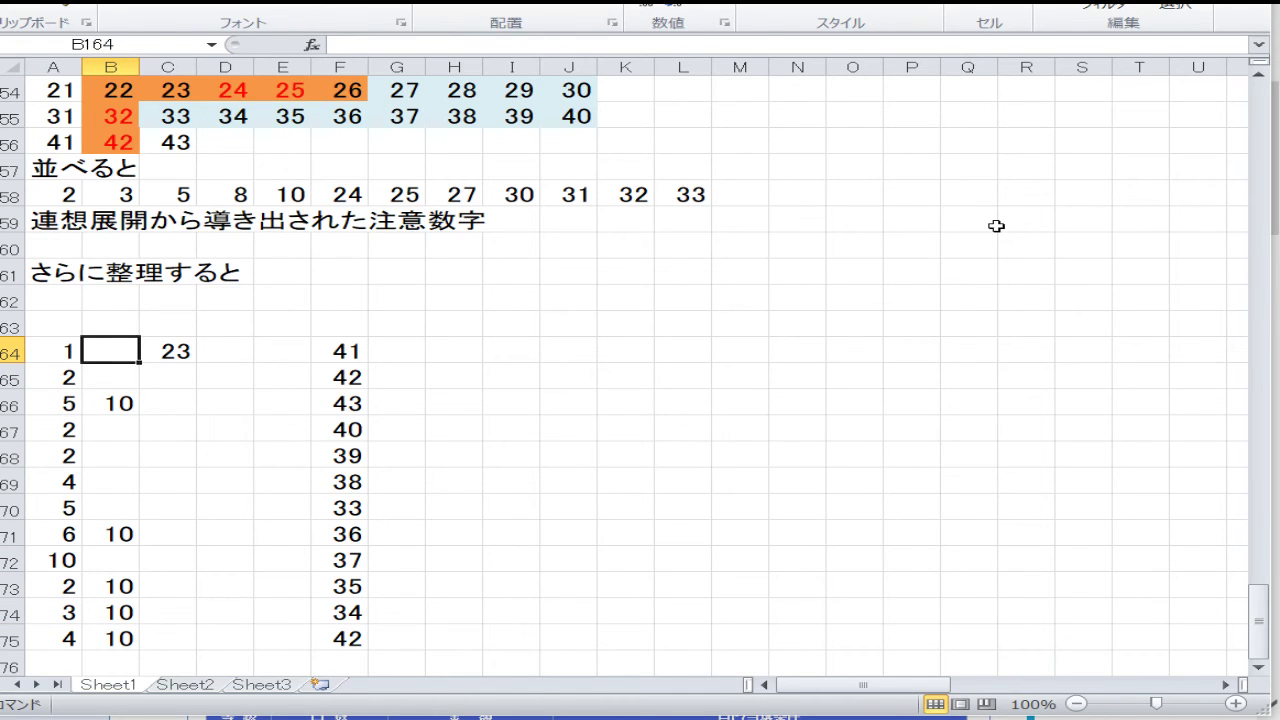
text(5)
key(Return)
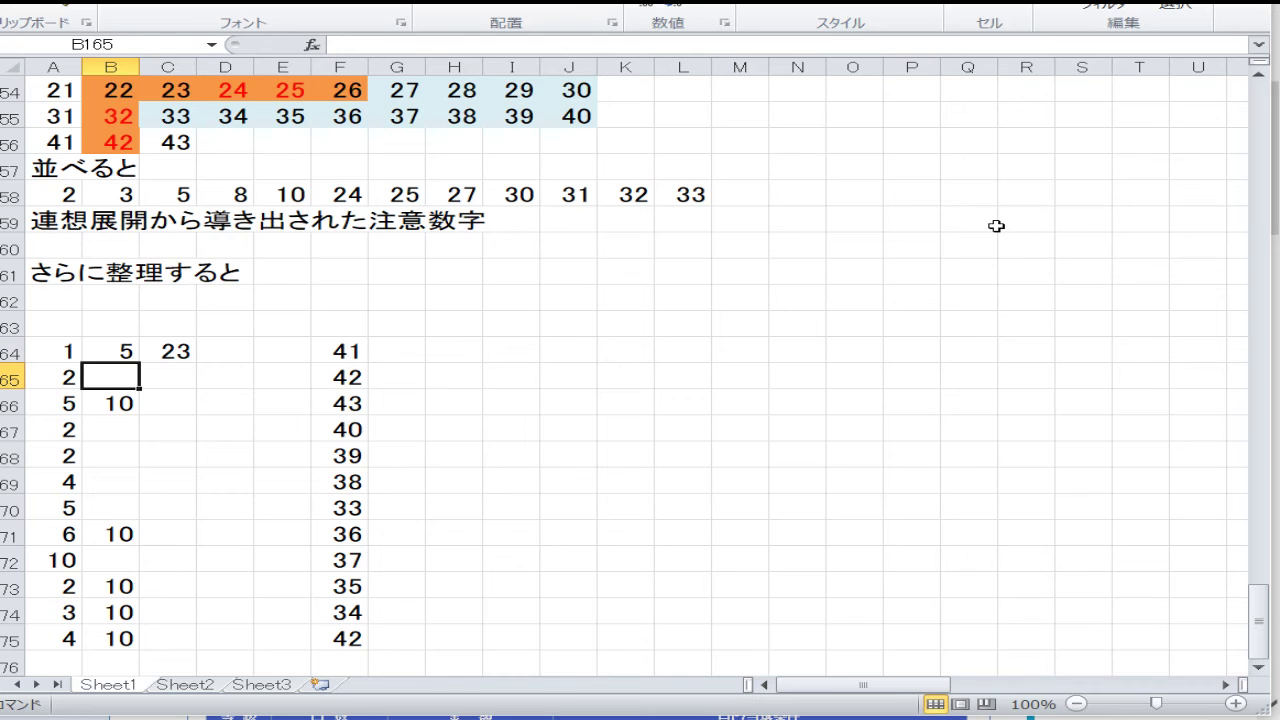
text(8)
key(Return)
key(Return)
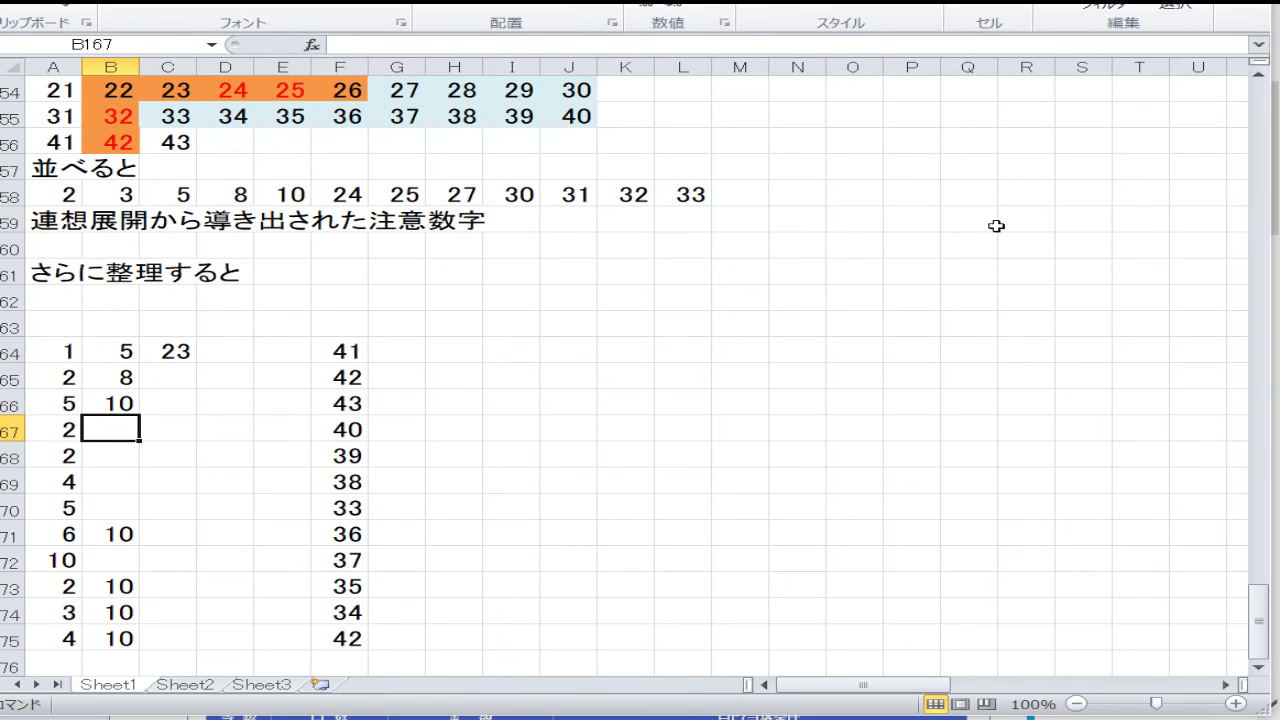
Step: Continue column B with 9 in B167 and 11 in B168
text(9)
key(Return)
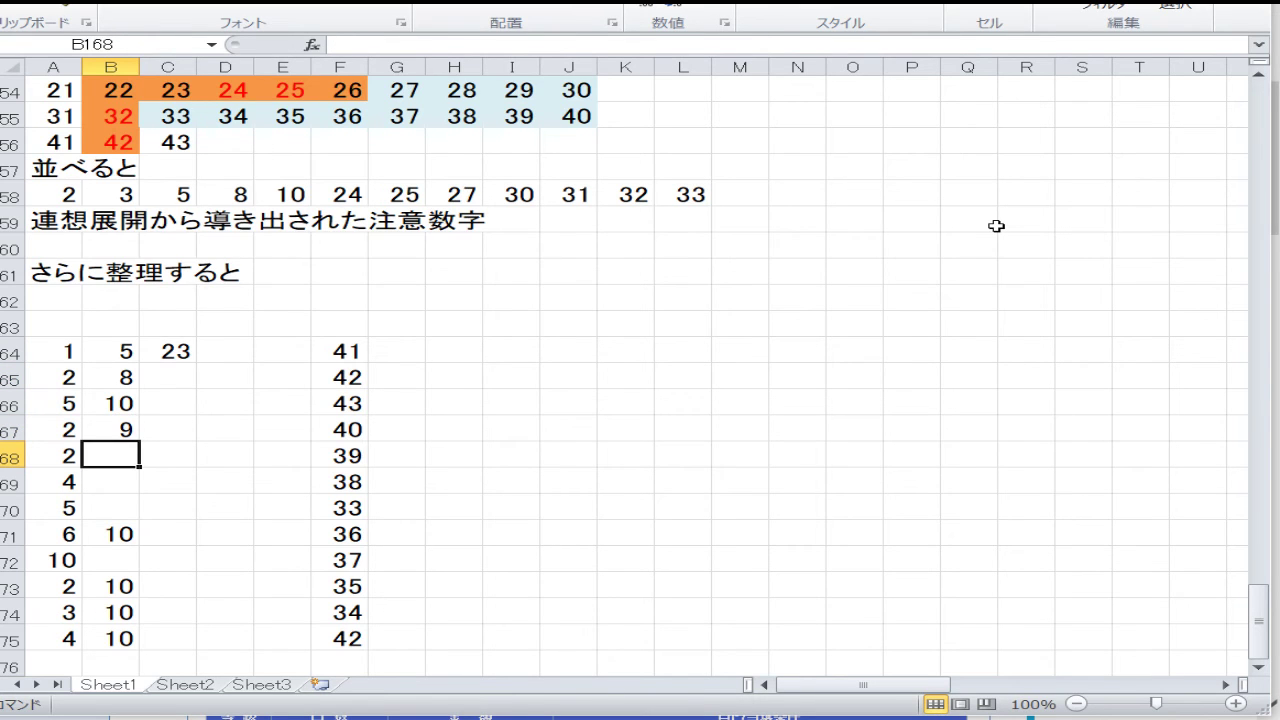
text(11)
key(Return)
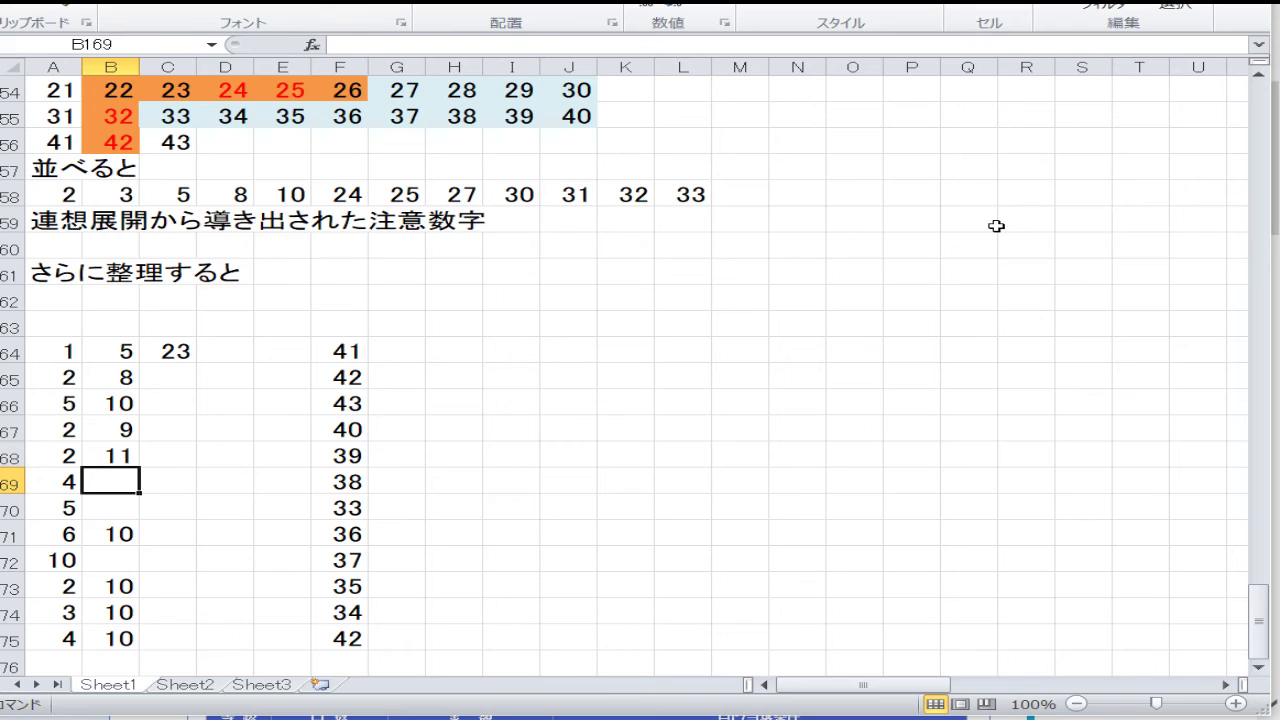
Step: Enter 11 in B169 and 13 in C169
text(11)
key(Tab)
text(13)
key(Return)
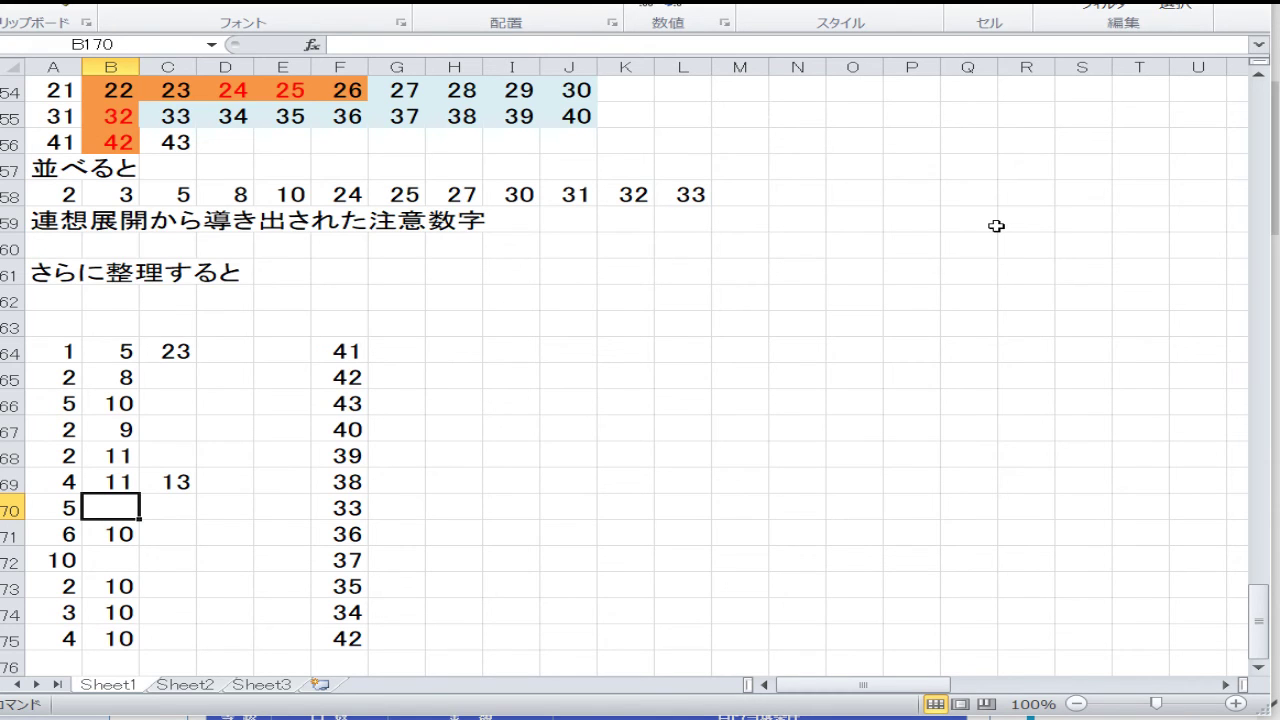
Step: Fill the remaining gaps in column B with 18 in B170 and 14 in B172
text(18)
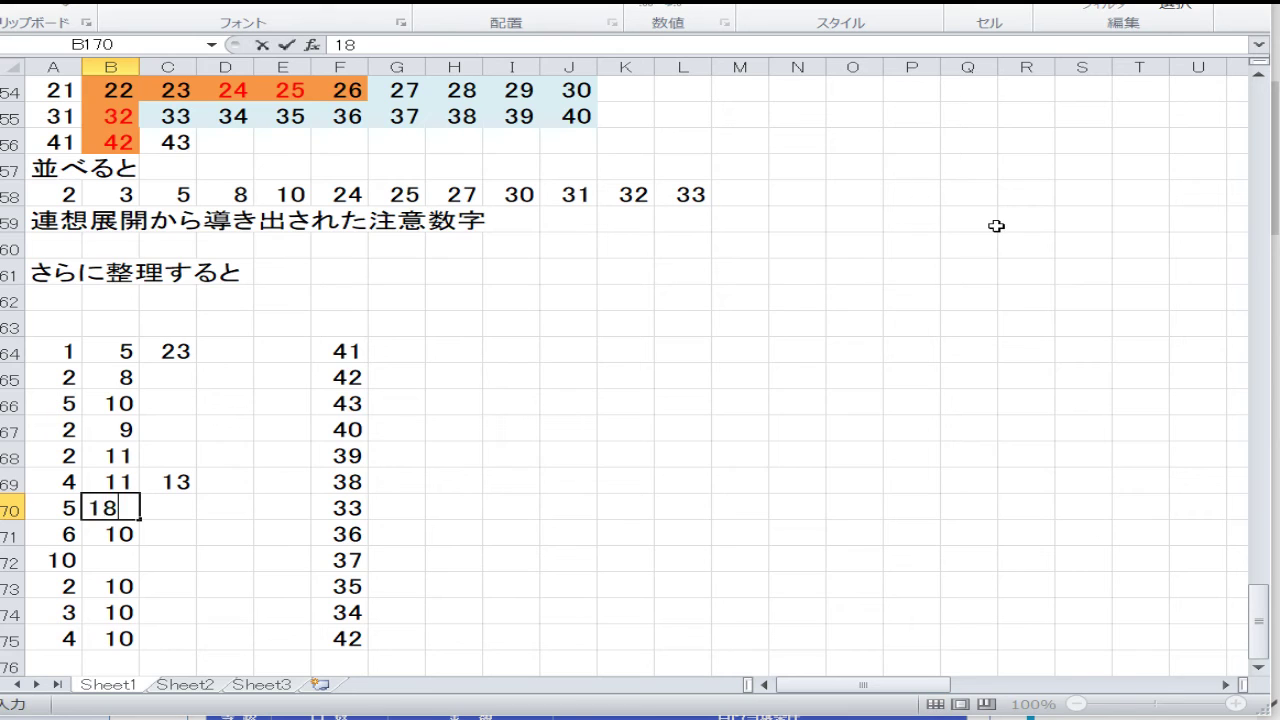
key(Return)
key(Return)
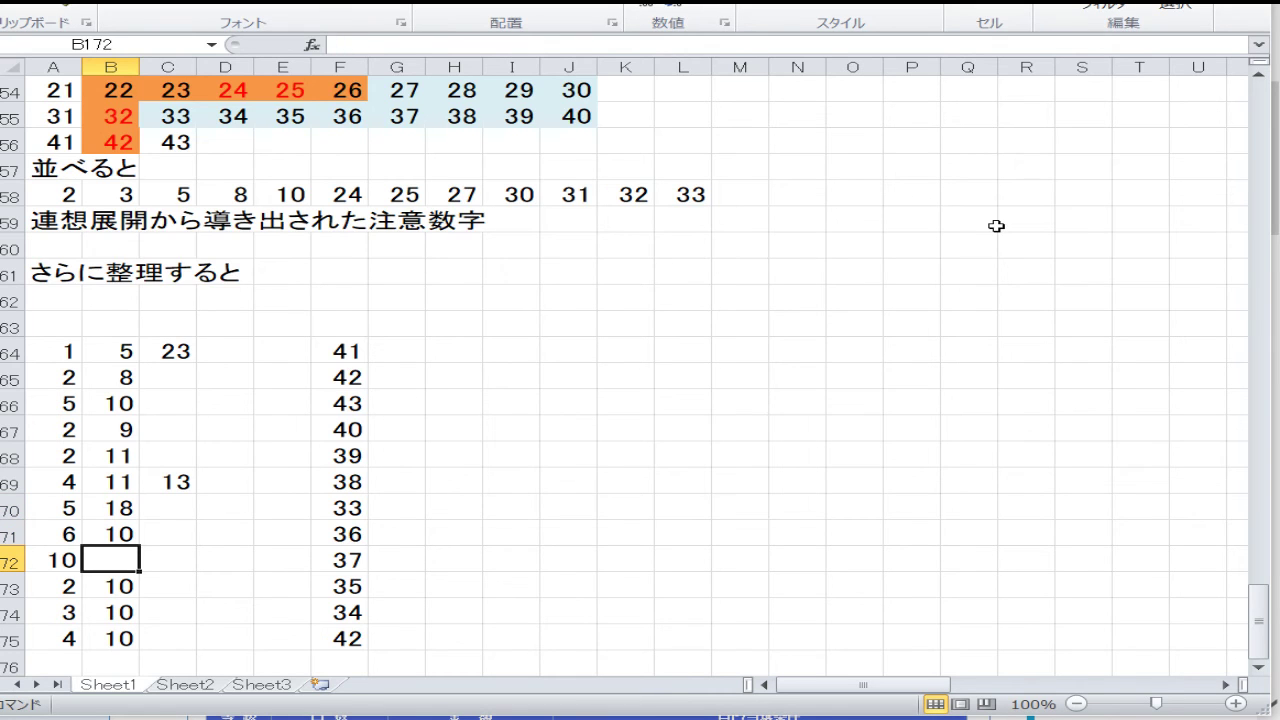
text(14)
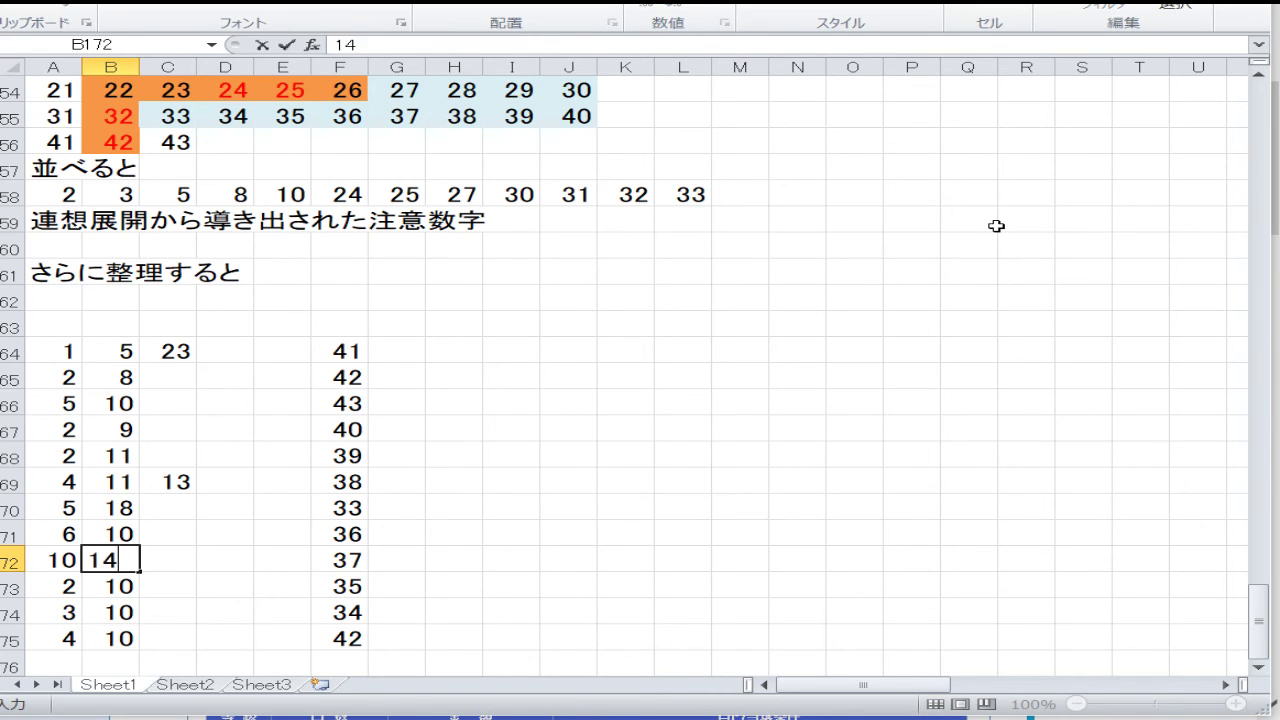
key(Return)
Step: Complete the row 169 combination with 23 in D169 and 24 in E169
key(Return)
key(Right)
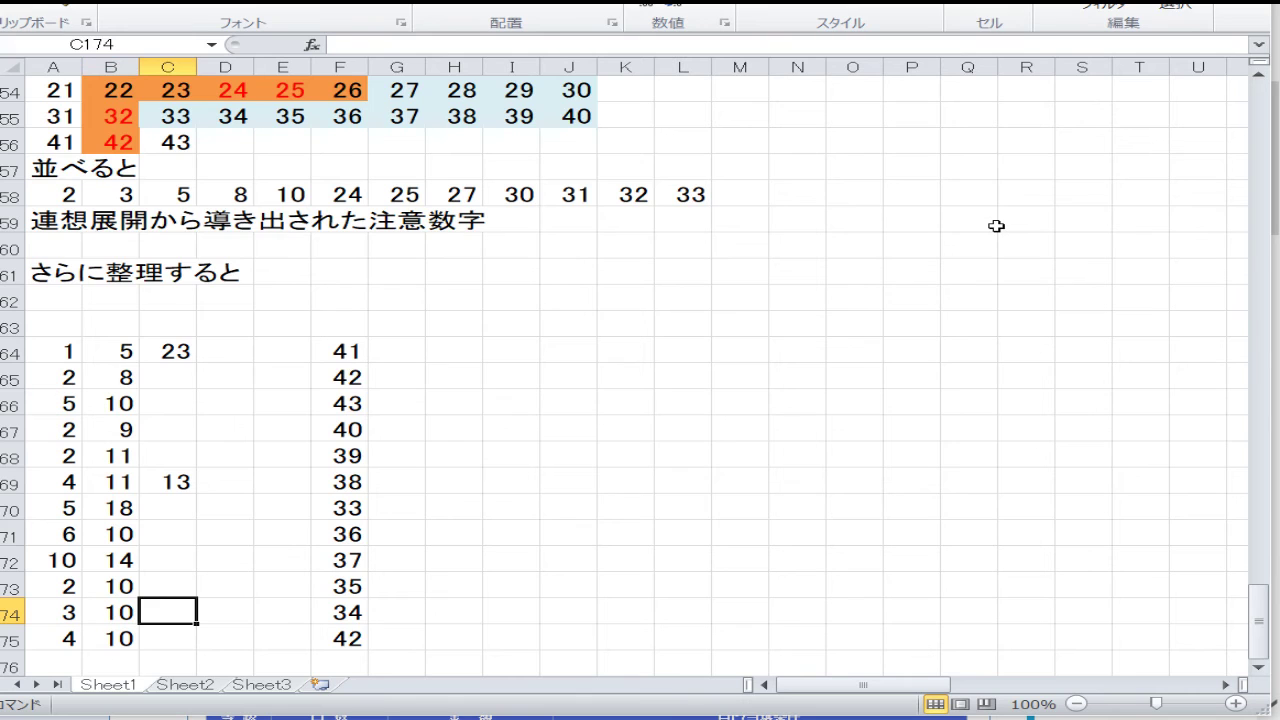
key(Right)
key(Up)
key(Up)
key(Up)
key(Up)
key(Up)
key(Up)
key(Up)
key(Up)
key(Up)
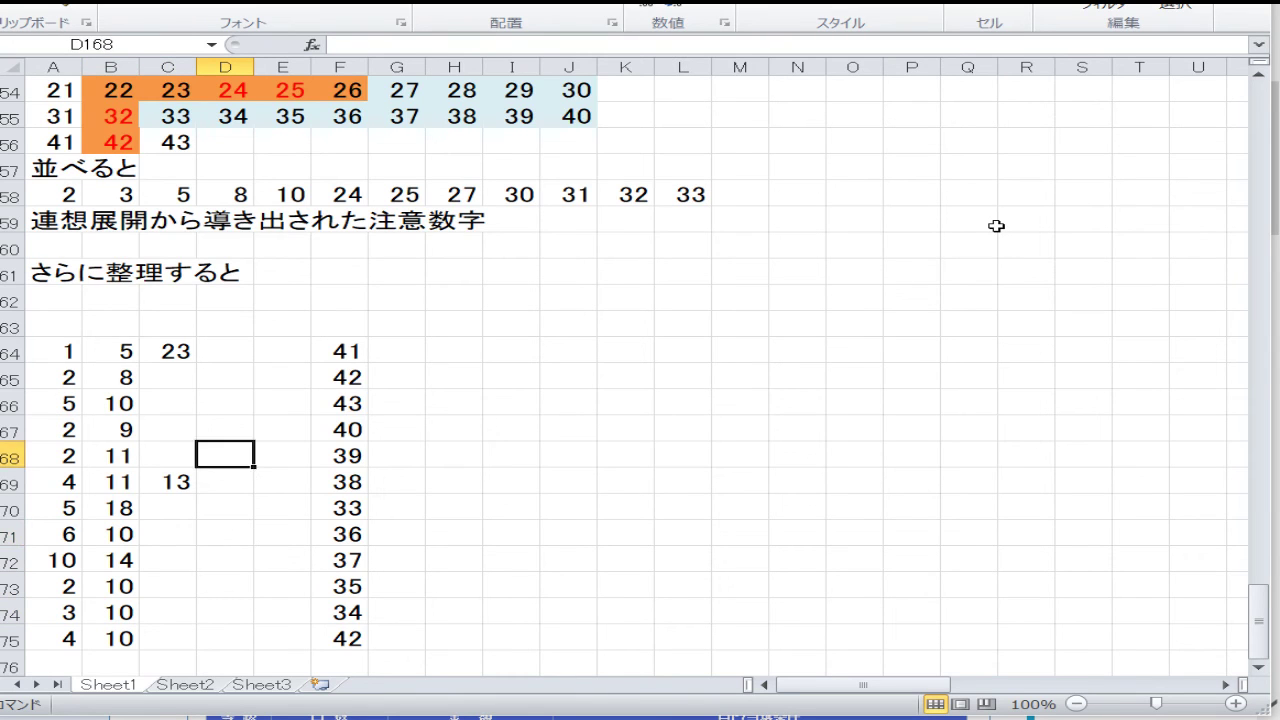
key(Down)
key(Down)
key(Down)
key(Down)
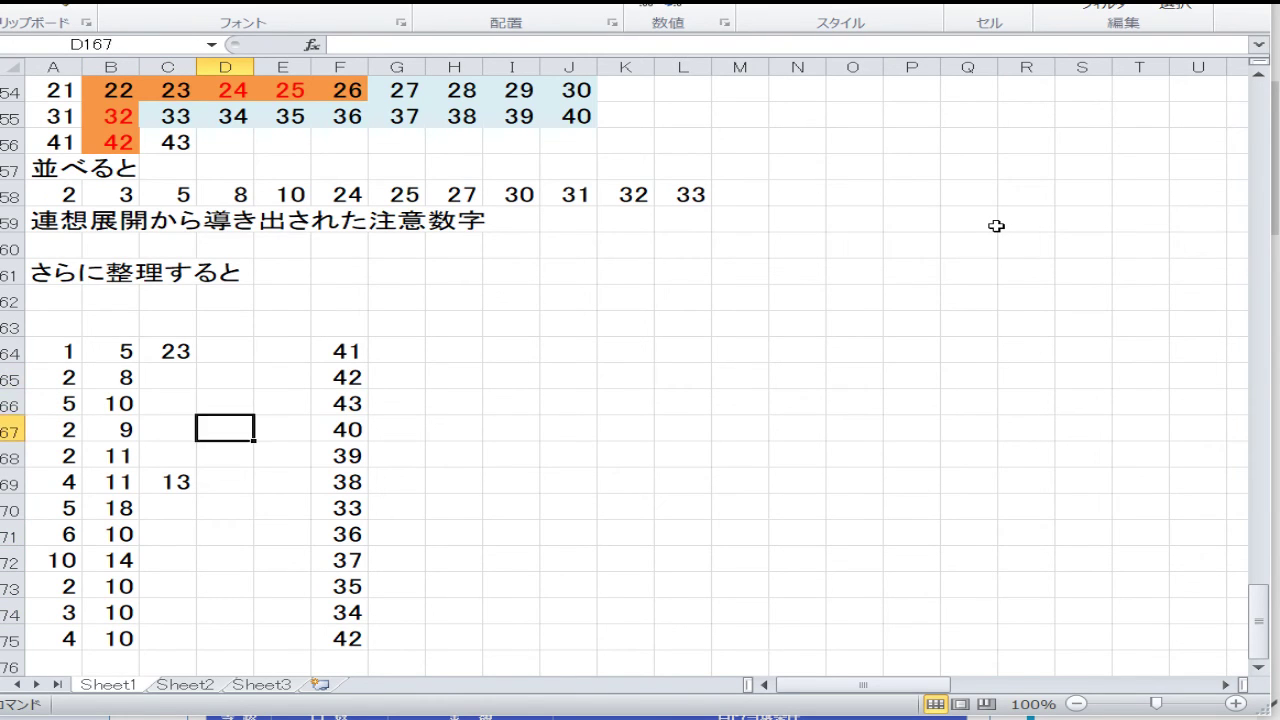
text(23)
key(Right)
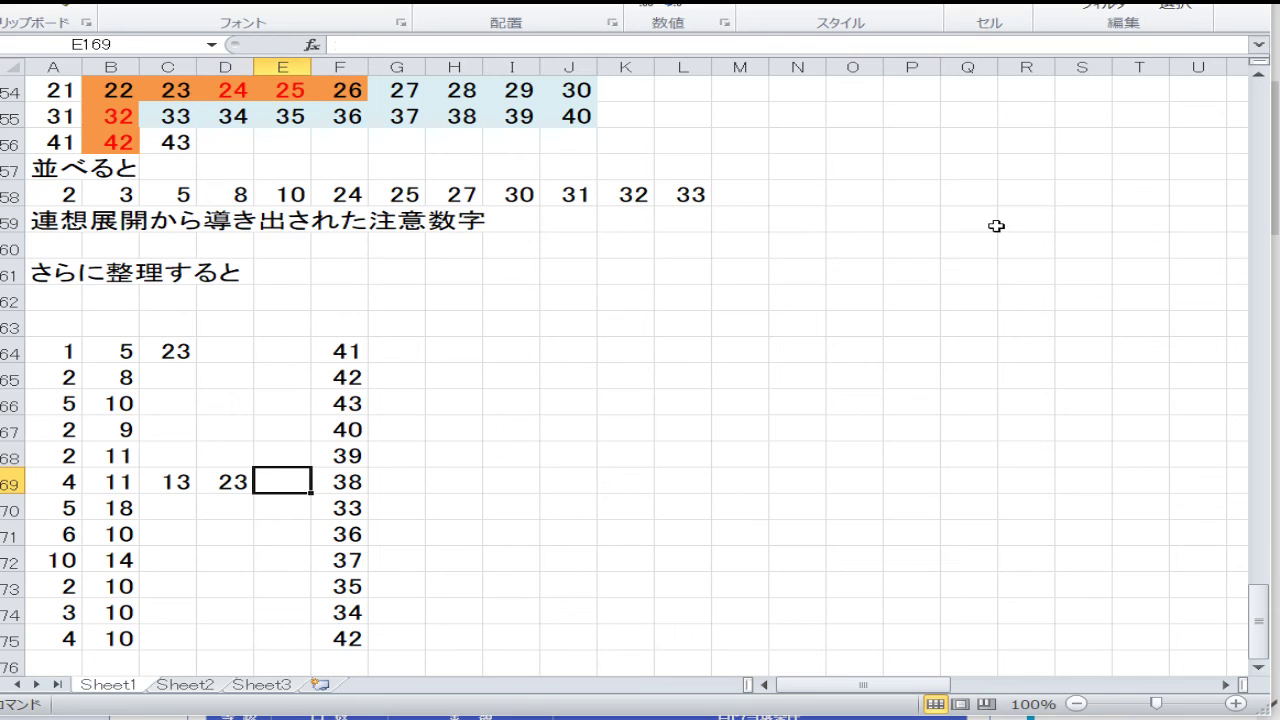
text(24)
key(Return)
Step: Complete row 170 with 24, 25 and 28 in cells C170 to E170
key(Left)
key(Left)
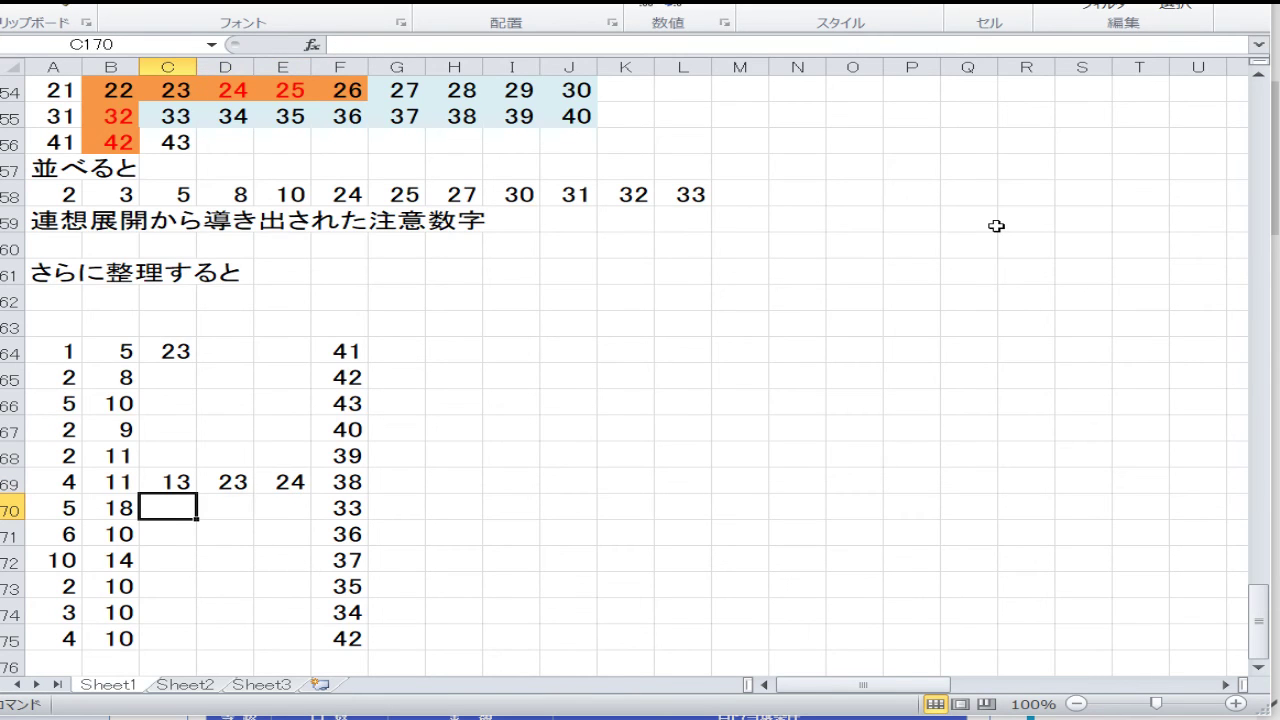
text(24)
key(Right)
text(28)
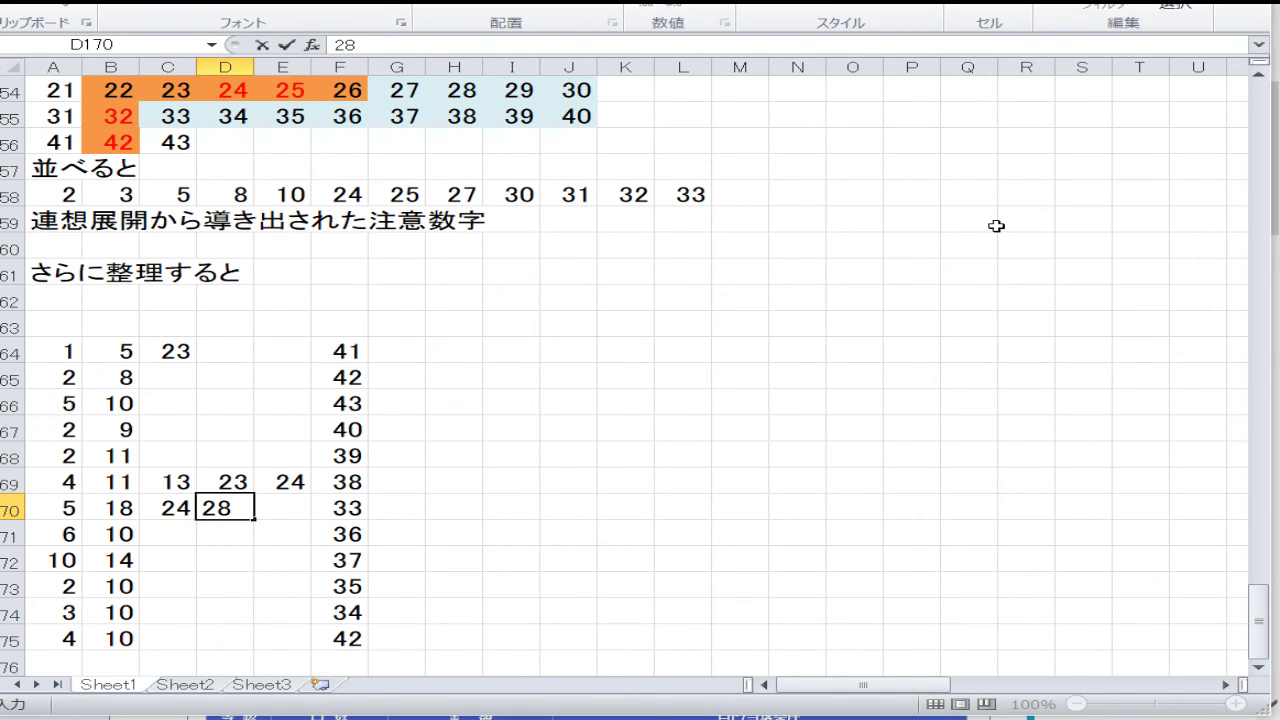
key(BackSpace)
text(5)
key(Right)
text(28)
key(Return)
Step: Complete row 171 with 22, 23 and 30 in cells C171 to E171
key(Left)
key(Left)
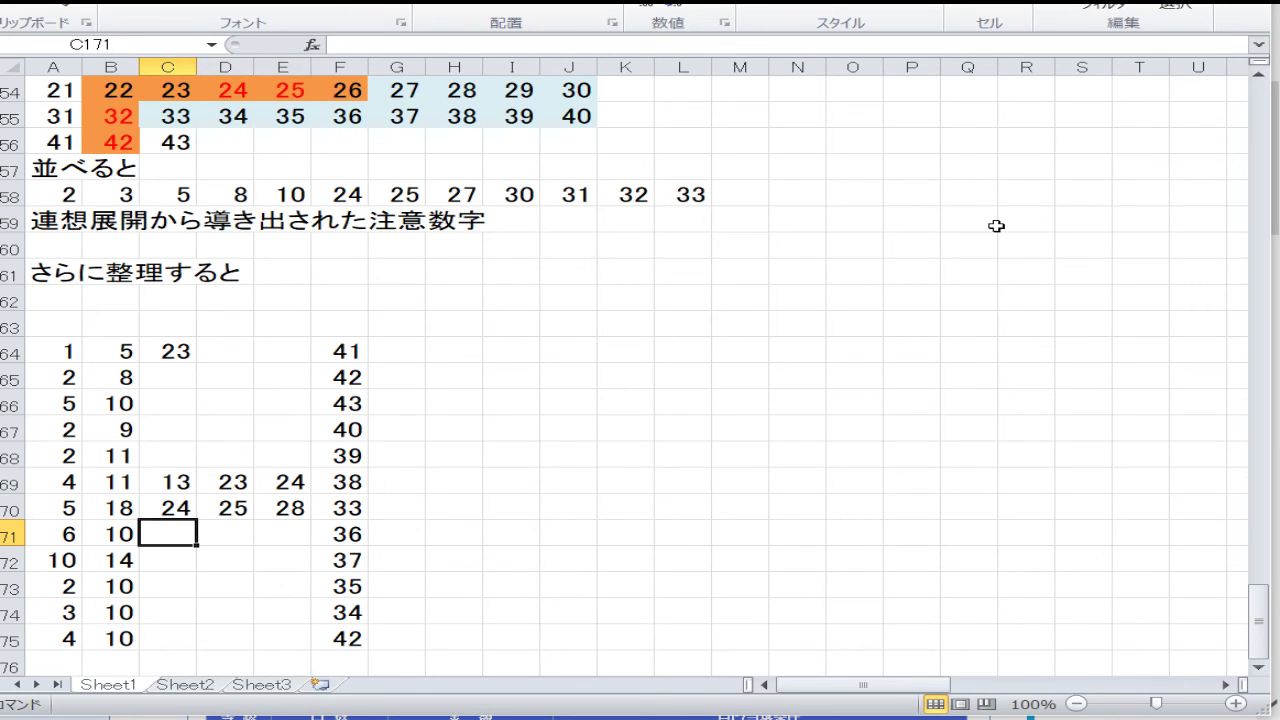
key(Up)
key(Up)
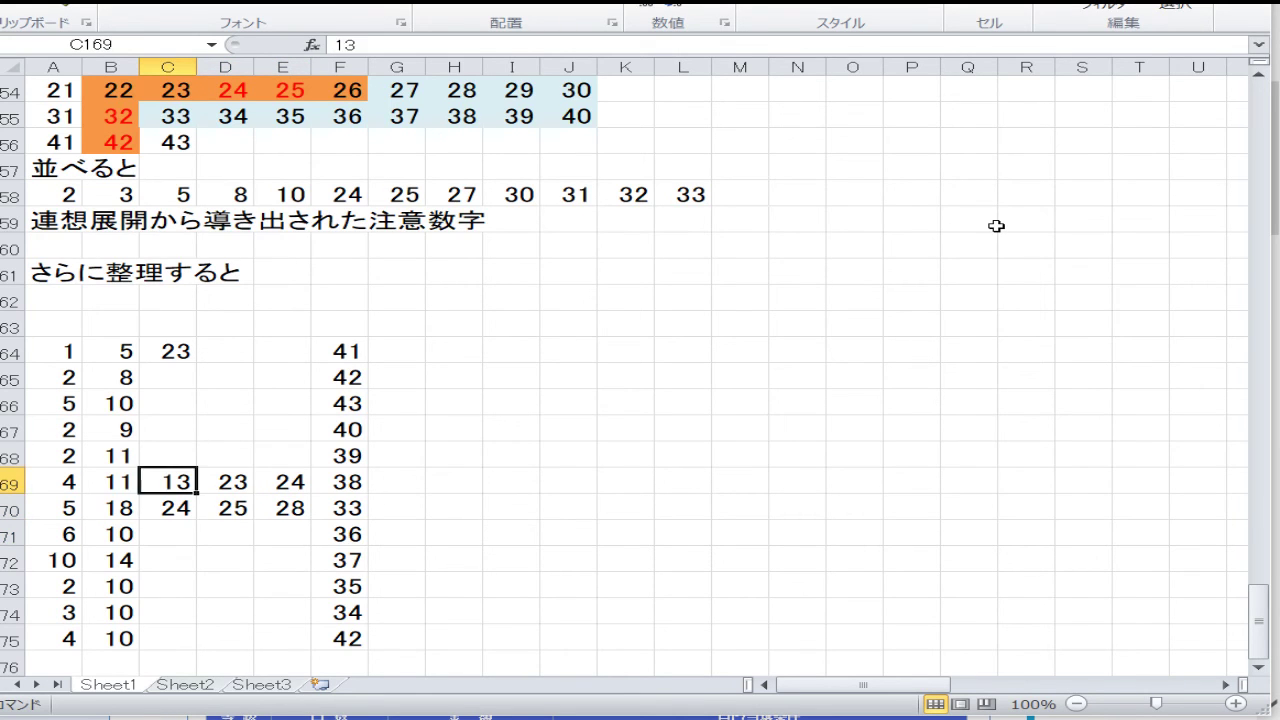
key(Down)
key(Down)
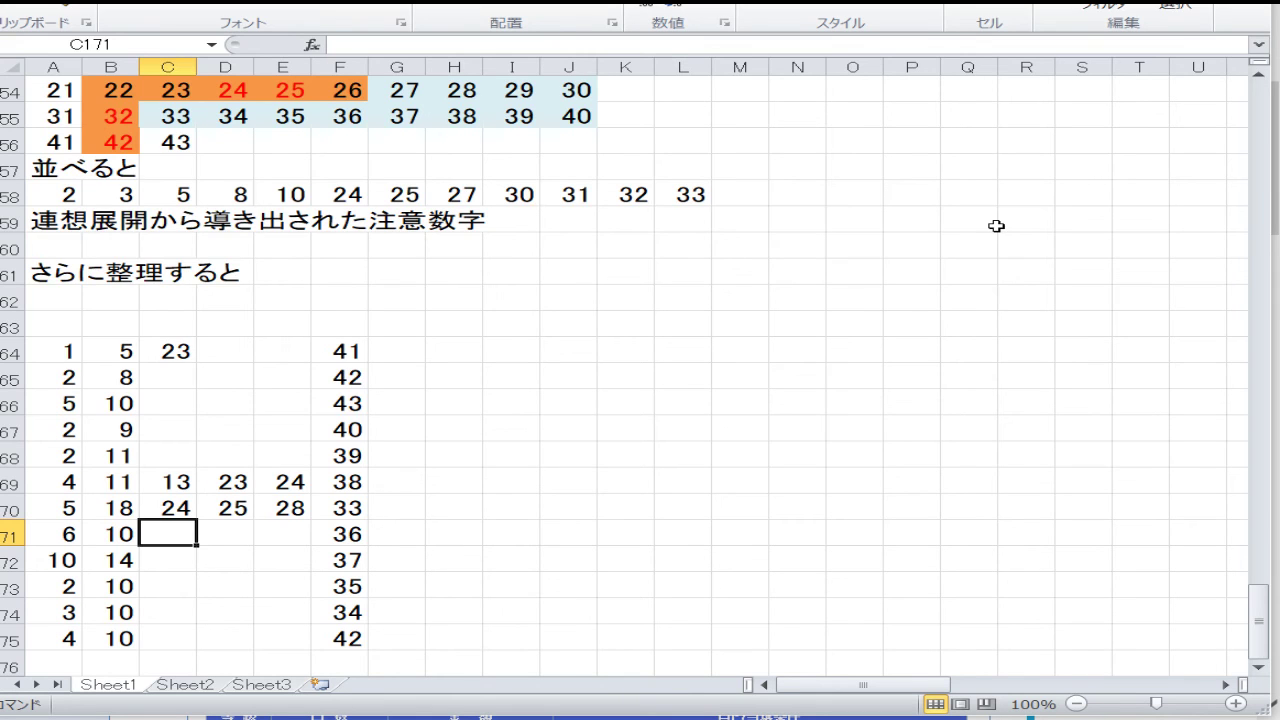
text(22)
key(Right)
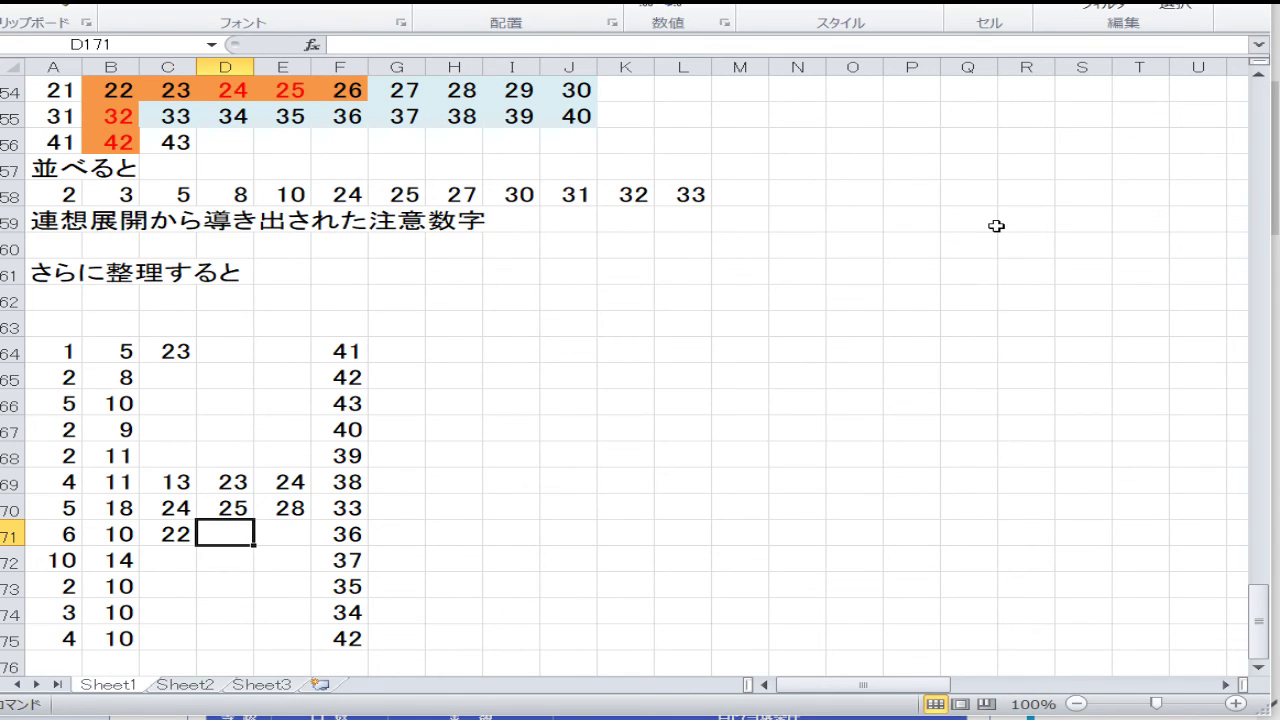
text(3)
key(BackSpace)
text(23)
key(Right)
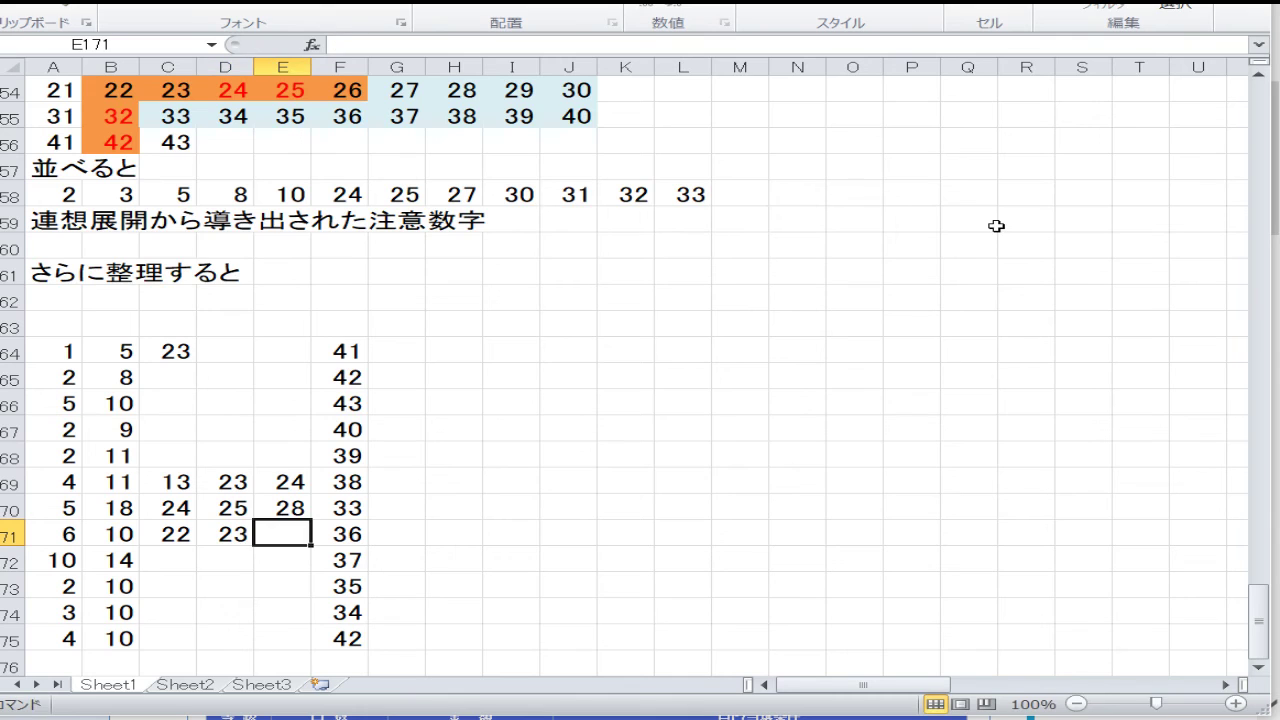
text(30)
key(Return)
Step: Complete row 172 with 24, 25 and 32 in cells C172 to E172
key(Up)
key(Down)
key(Down)
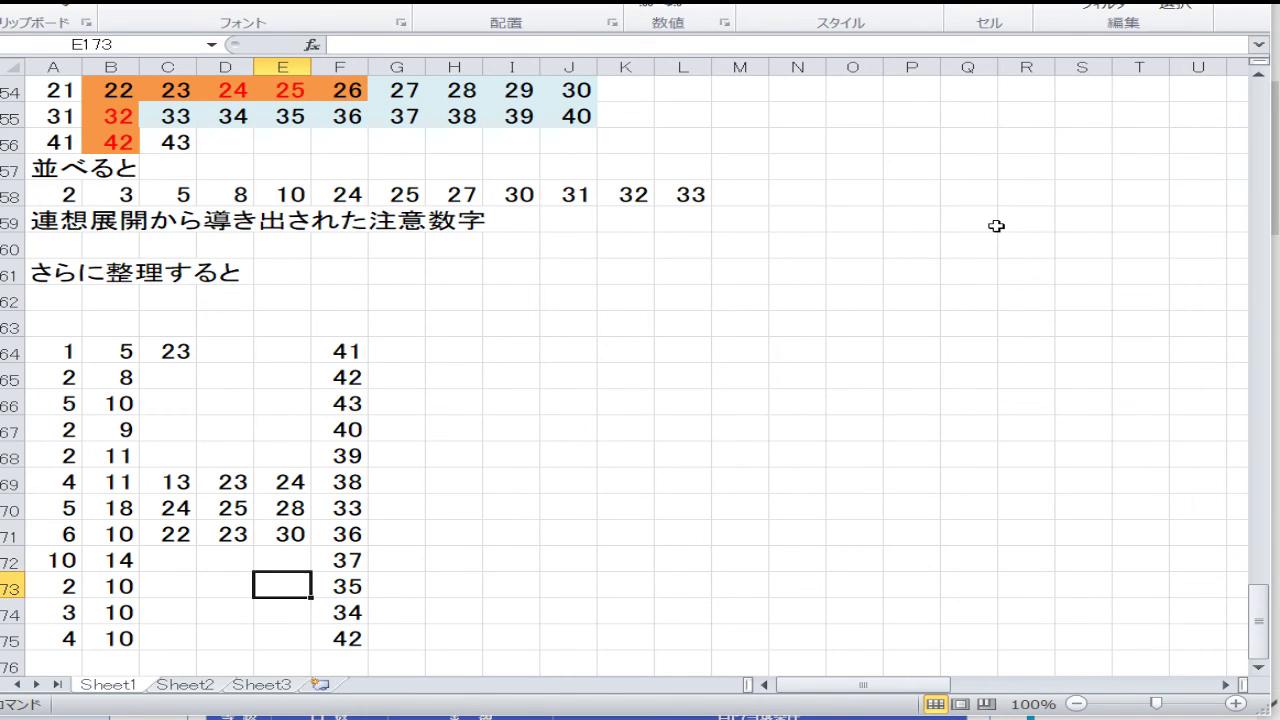
key(Left)
key(Left)
key(Up)
text(24)
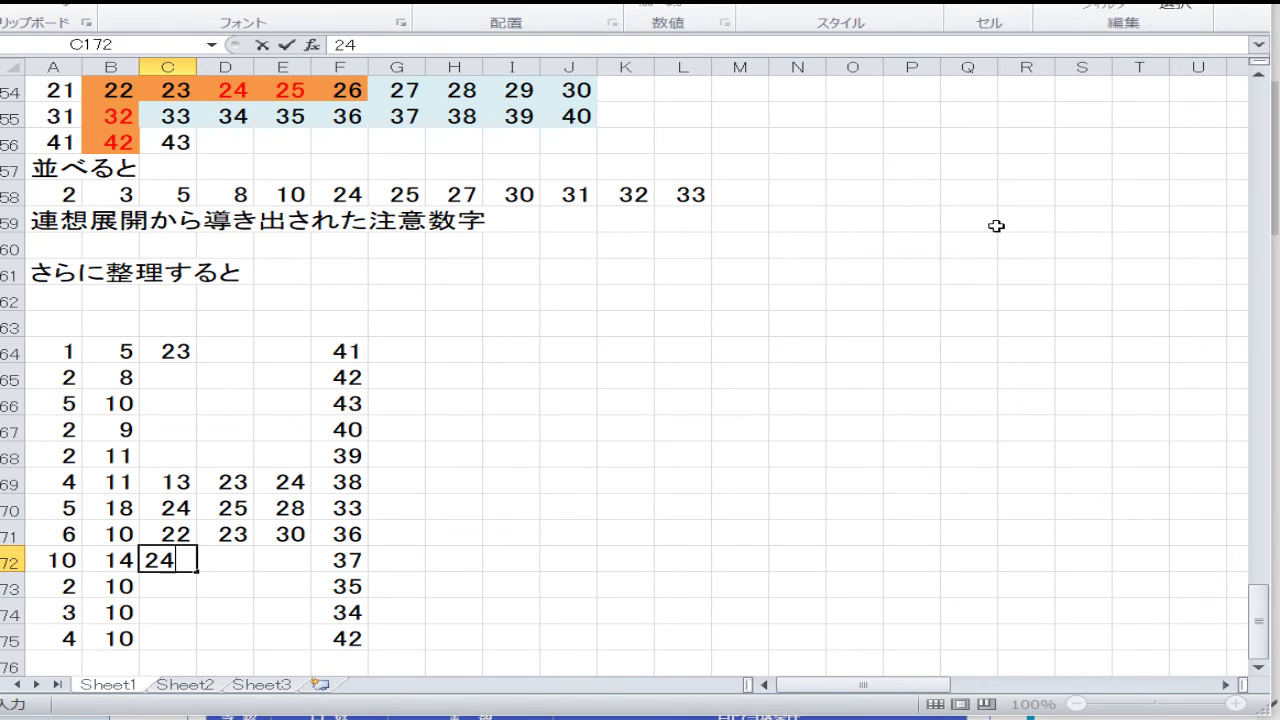
key(Right)
text(25)
key(Right)
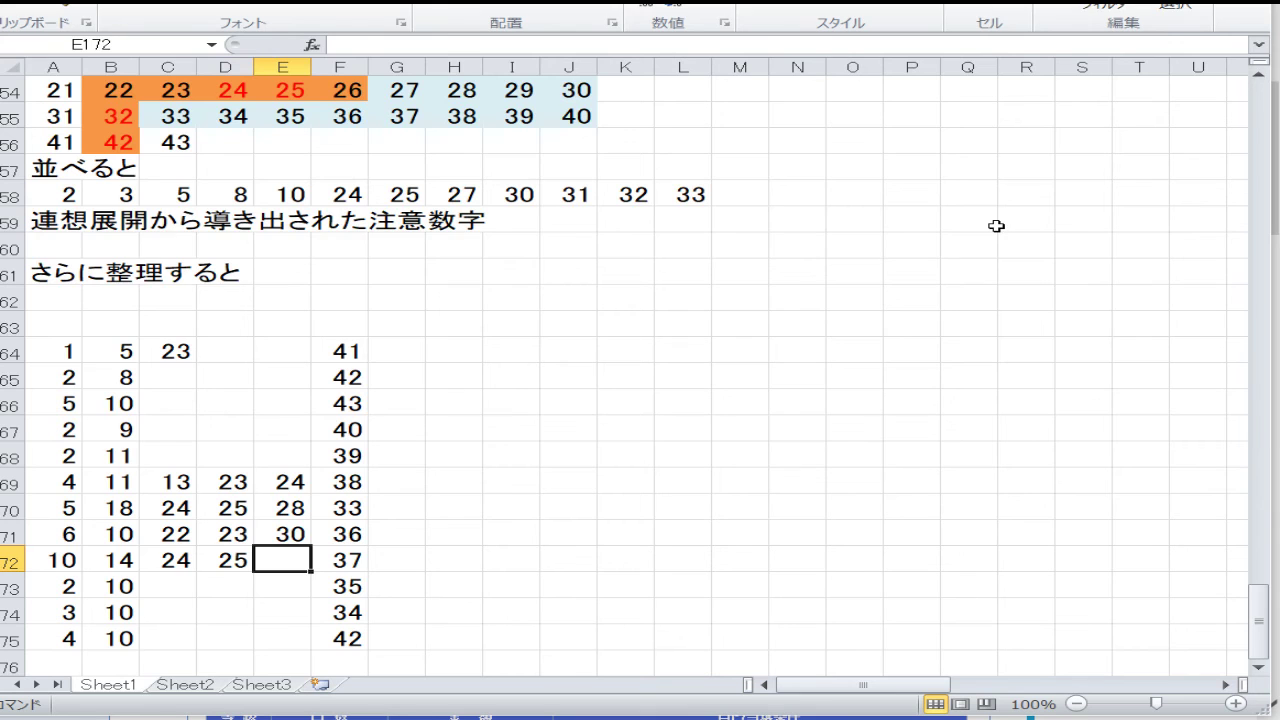
text(31)
key(Return)
key(Up)
text(32)
key(Return)
key(Left)
key(Left)
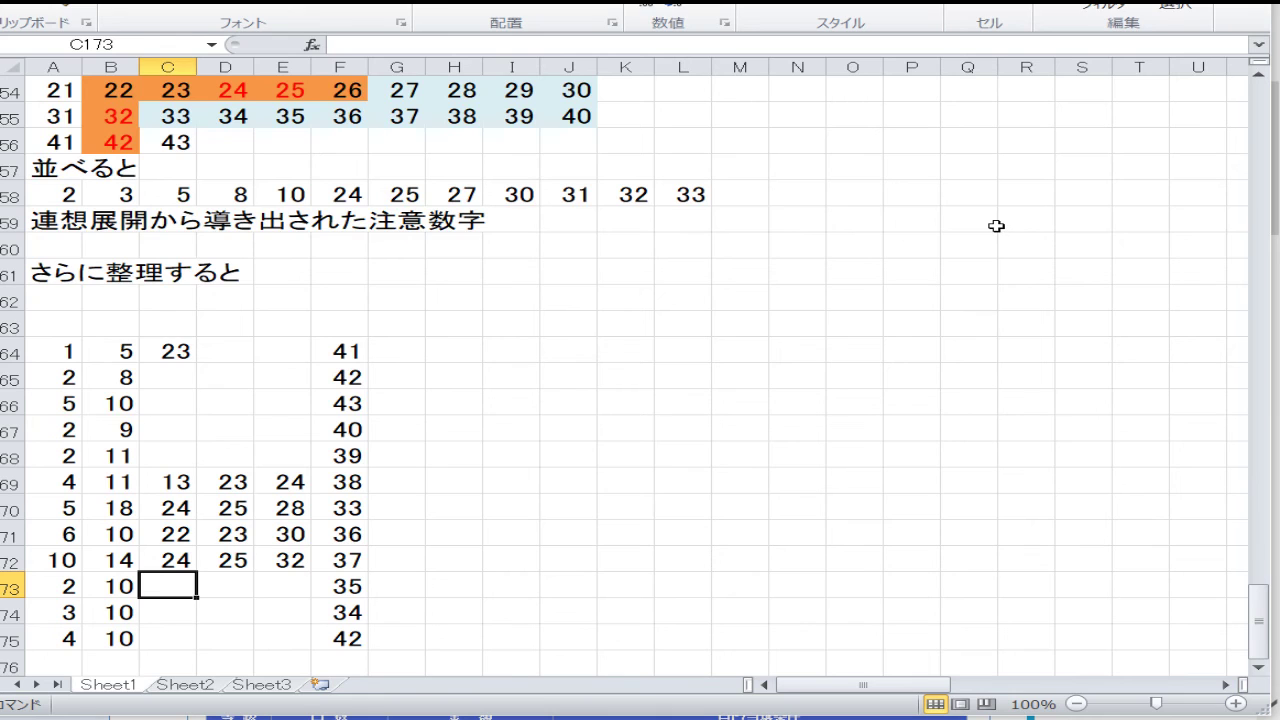
Step: Complete row 173 with 11, 13 and 24 in cells C173 to E173
text(11)
key(Right)
text(13)
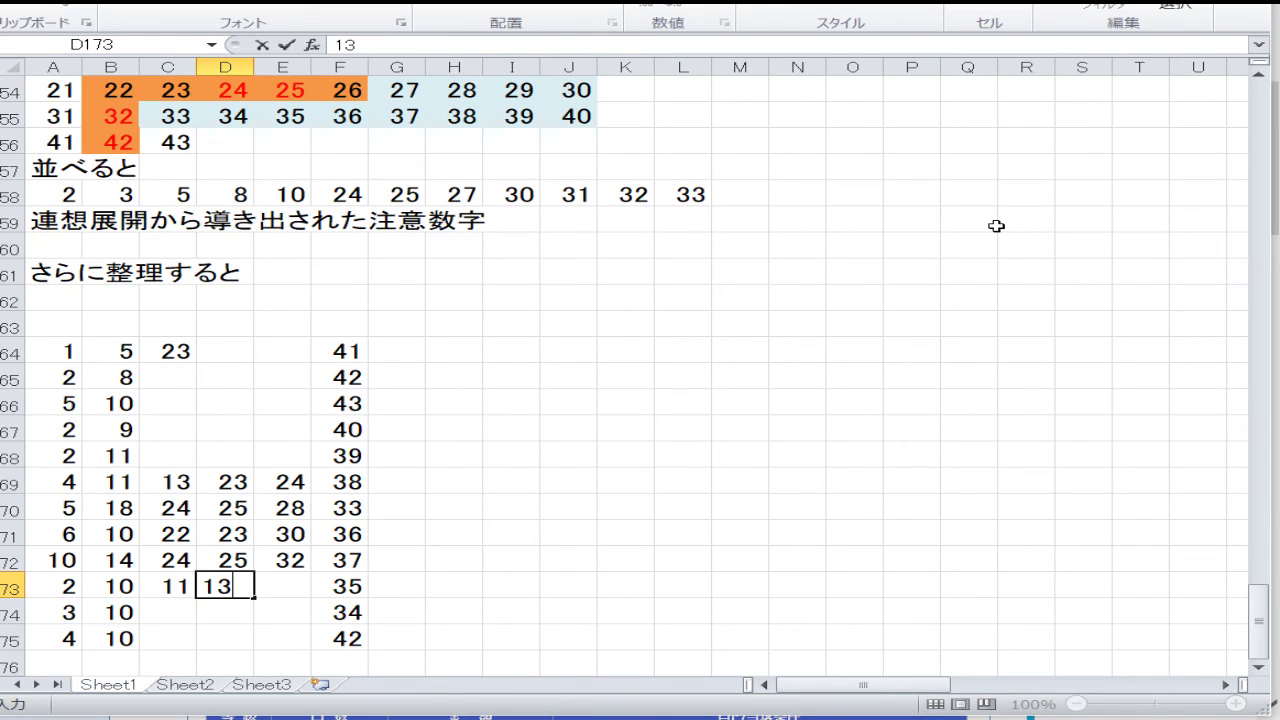
key(Right)
text(24)
key(Return)
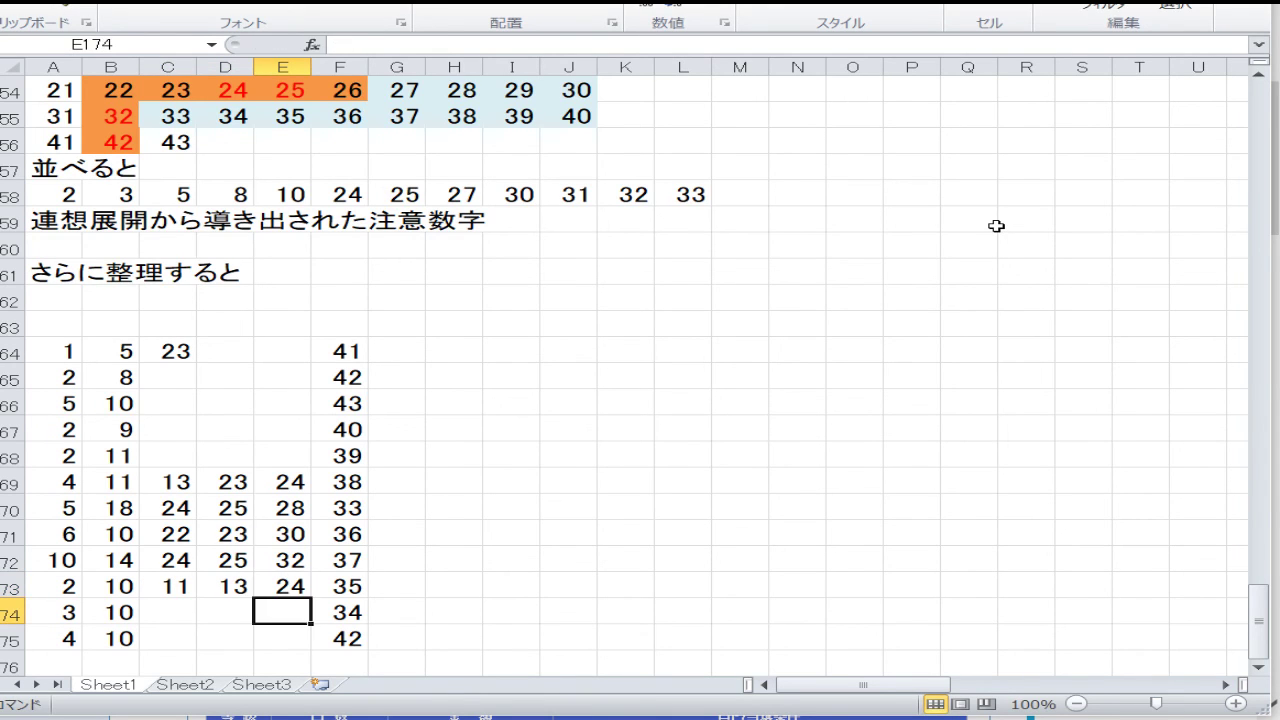
Step: Complete row 174 with 12, 18 and 21 in cells C174 to E174
key(Left)
key(Left)
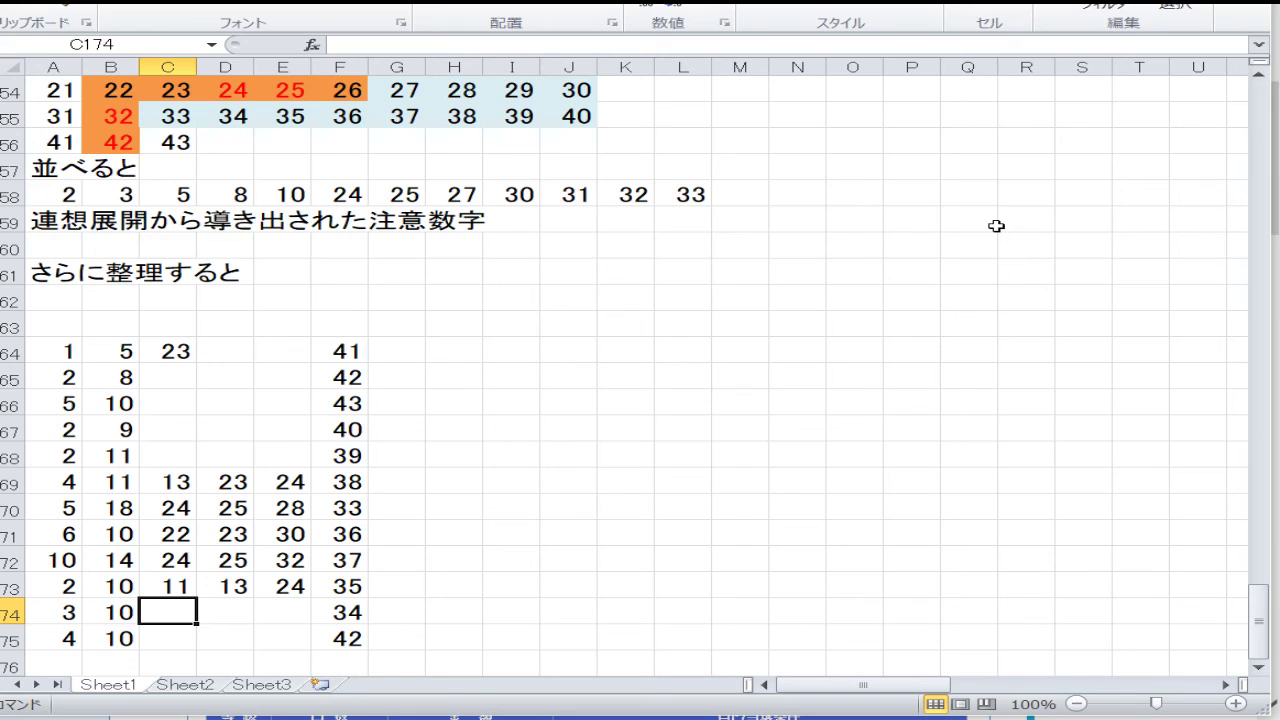
text(12)
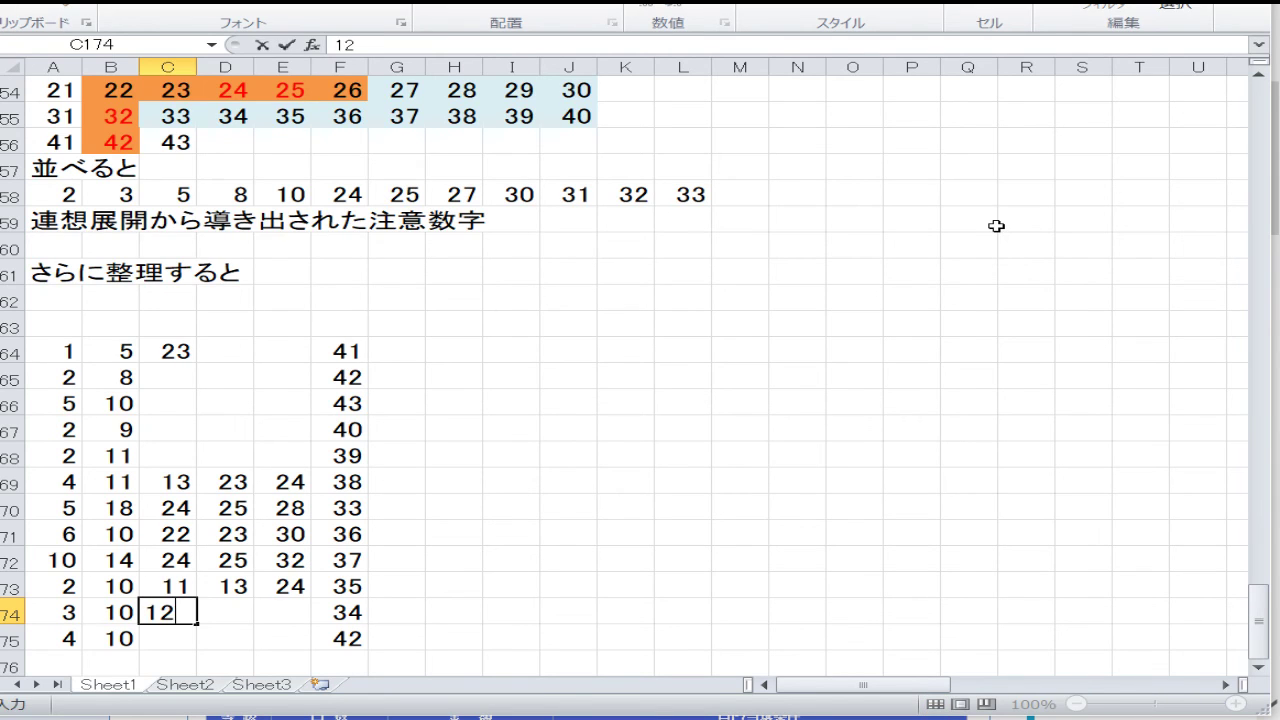
key(Right)
text(18)
key(Right)
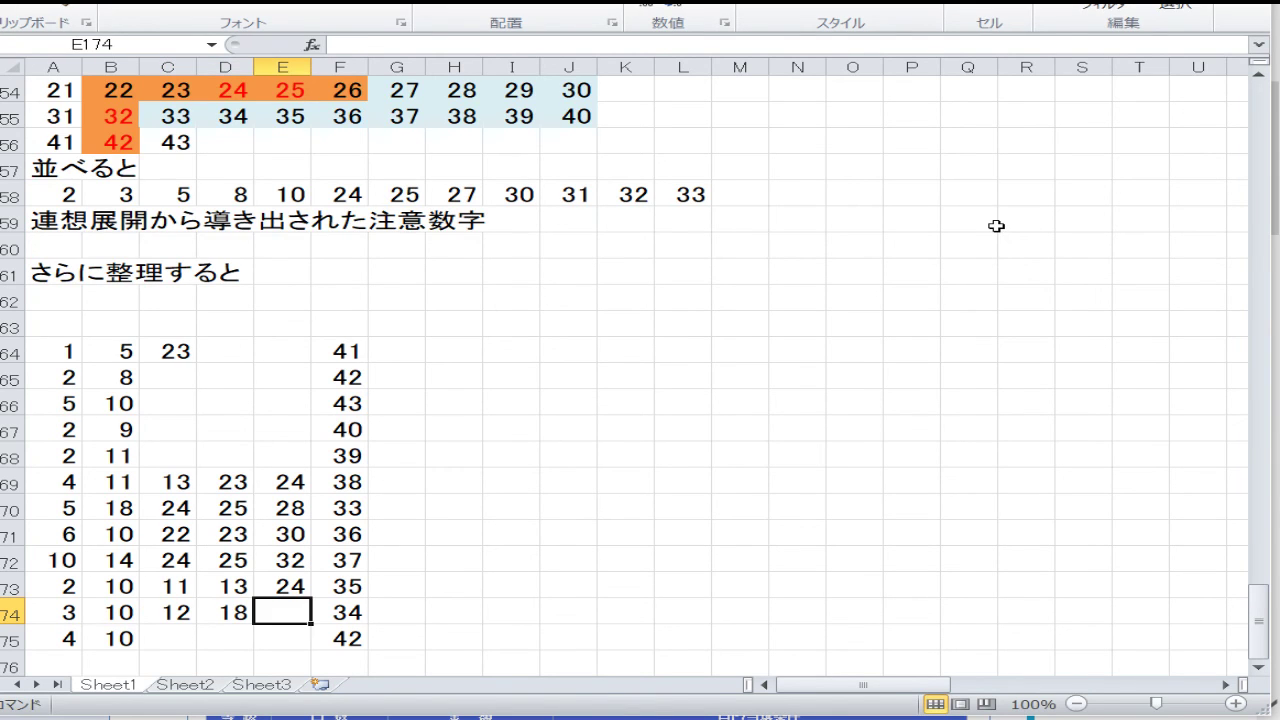
text(2)
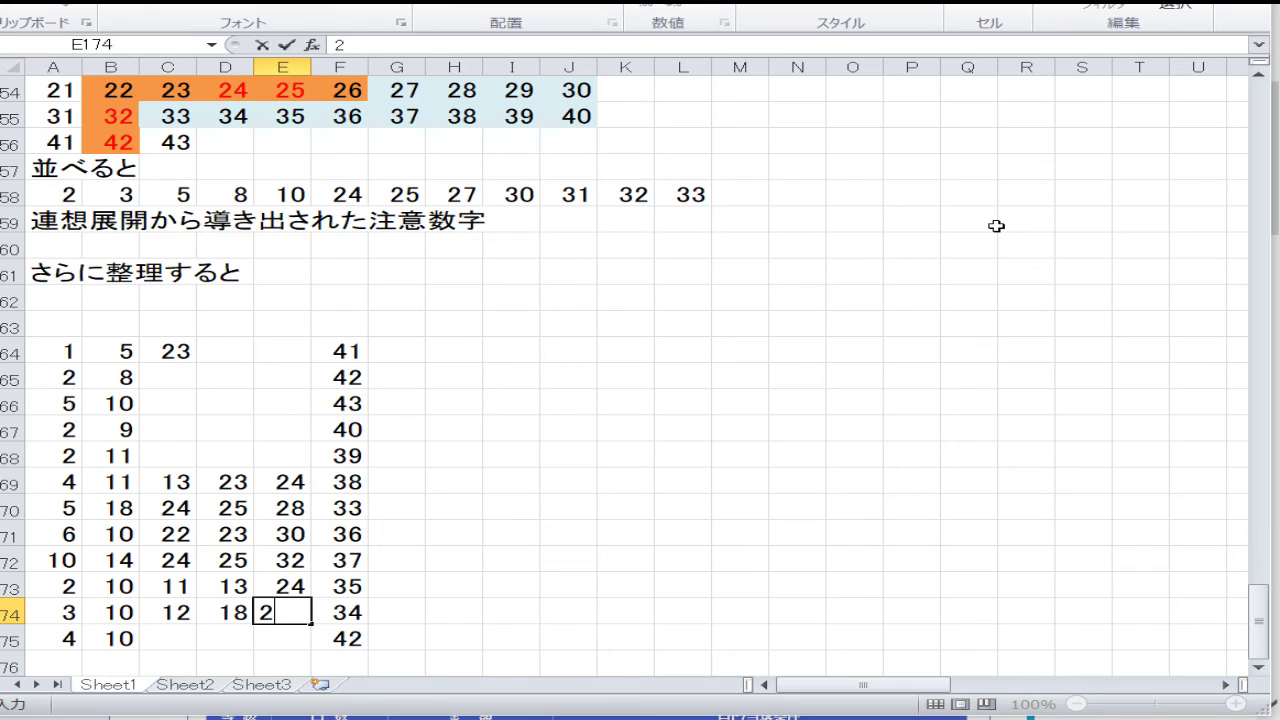
text(1)
key(Return)
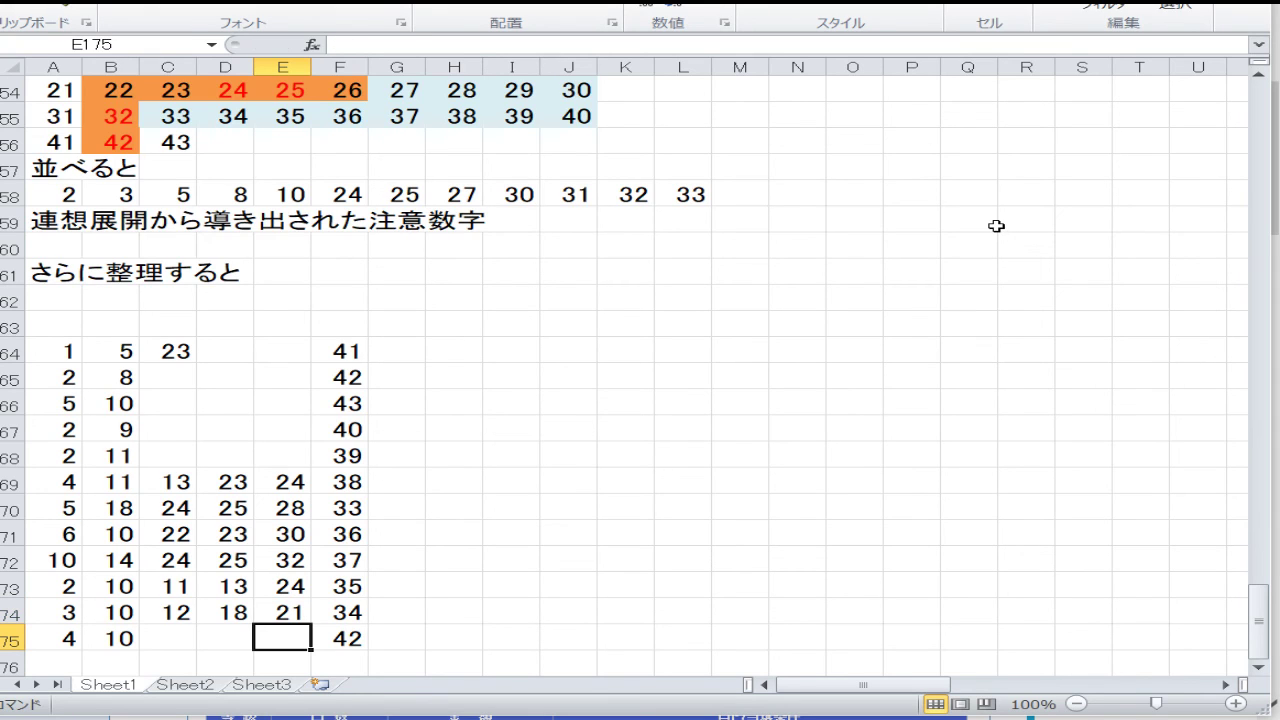
Step: Complete row 175 with 19, 20 and 21 in cells C175 to E175
key(Left)
key(Left)
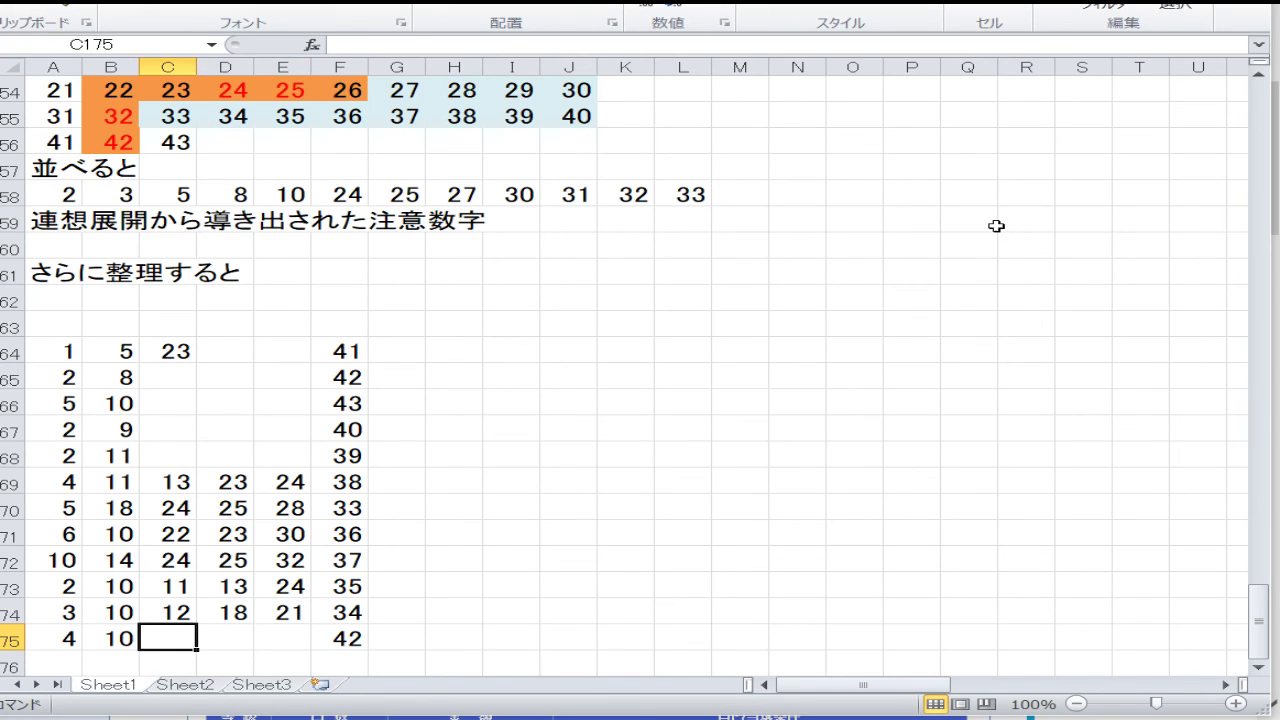
text(19)
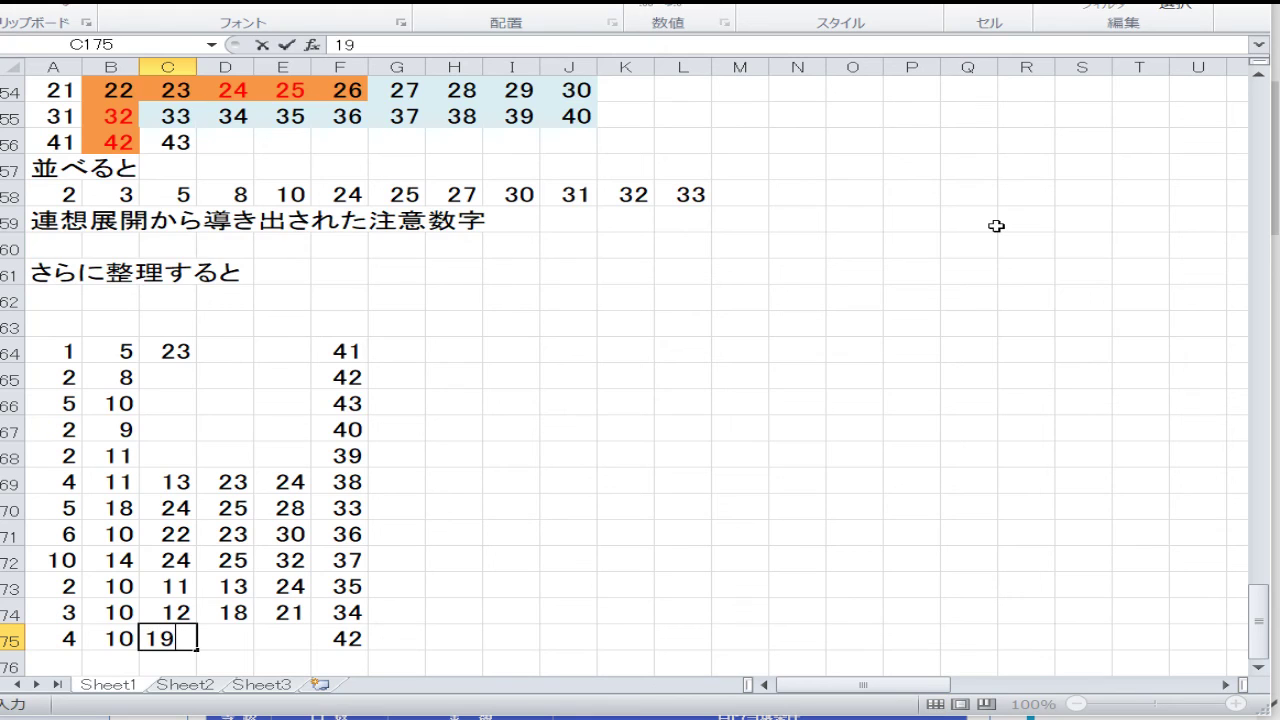
key(Tab)
text(20)
key(Tab)
text(21)
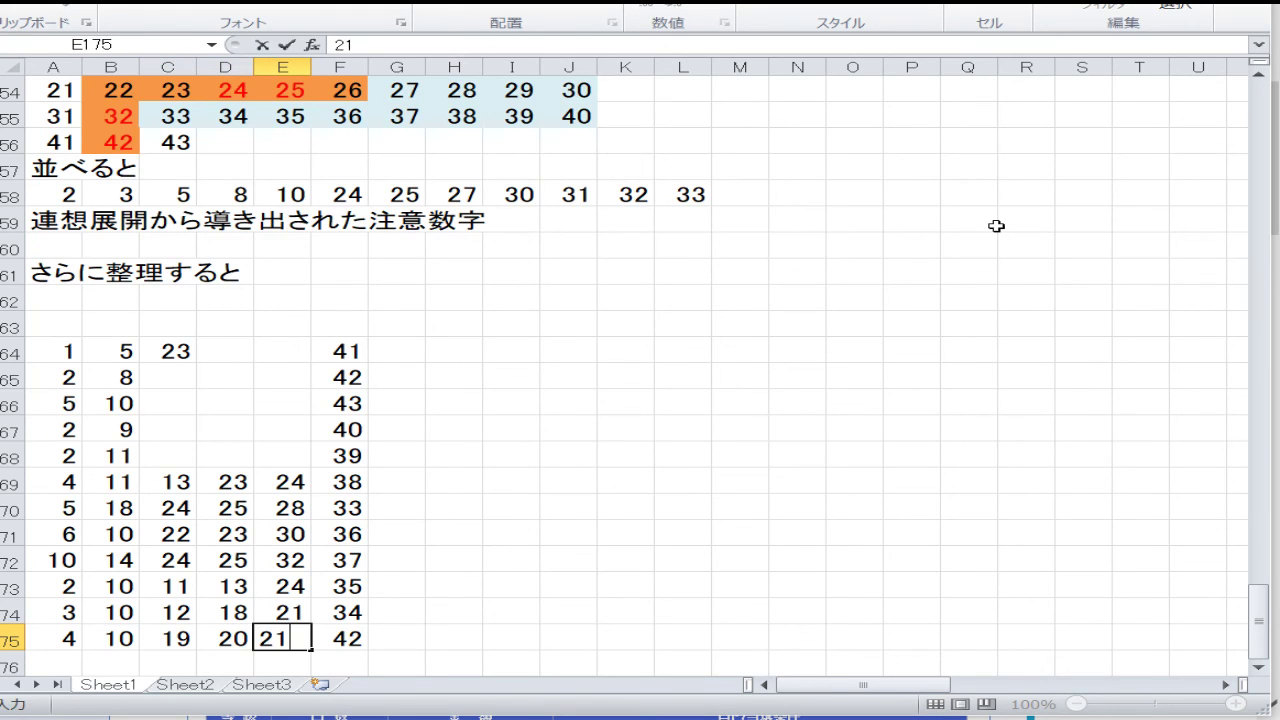
key(Return)
Step: Complete the row 164 combination with 32 in D164 and 33 in E164
key(Up)
key(Up)
key(Up)
key(Up)
key(Up)
key(Up)
key(Up)
key(Up)
key(Up)
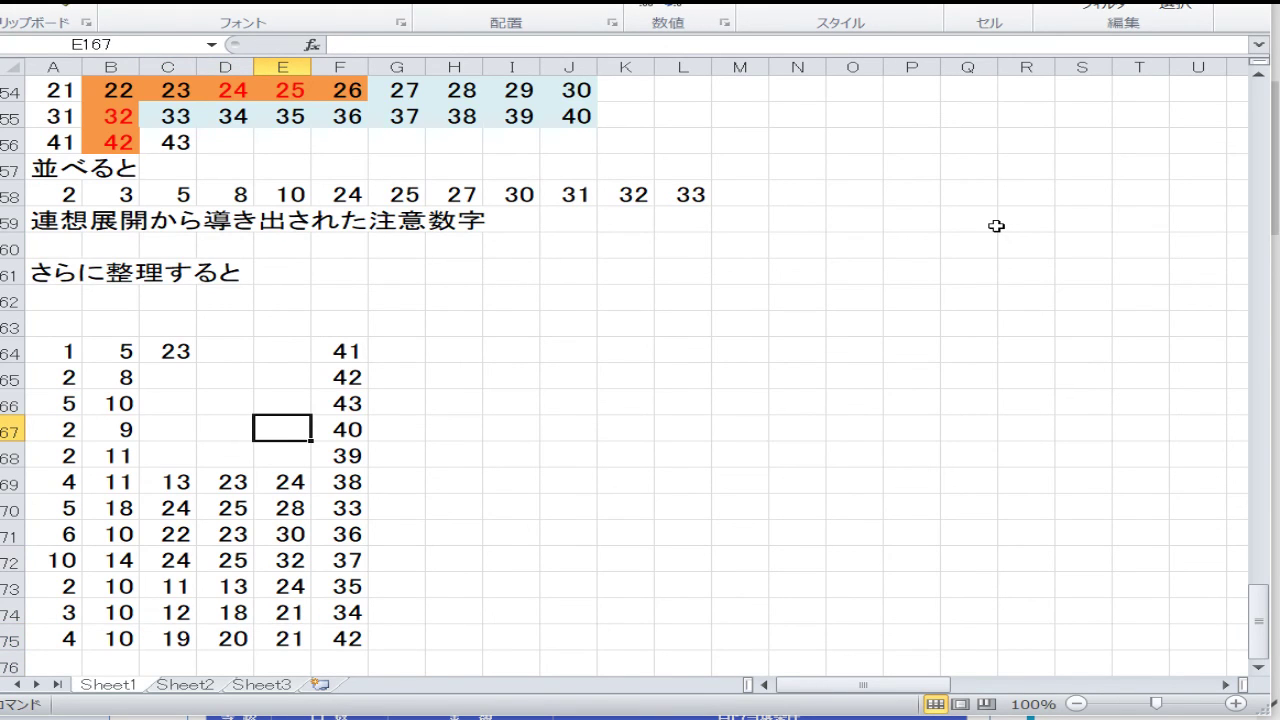
key(Up)
key(Up)
key(Up)
key(Left)
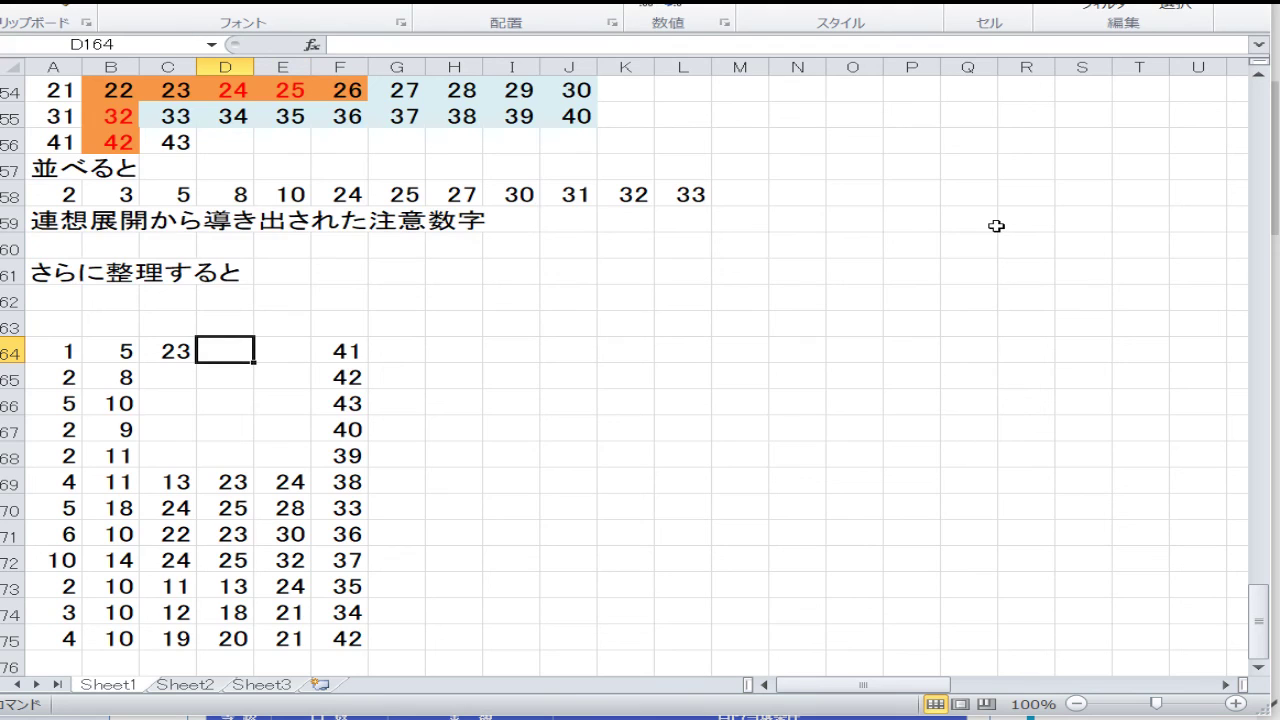
text(32)
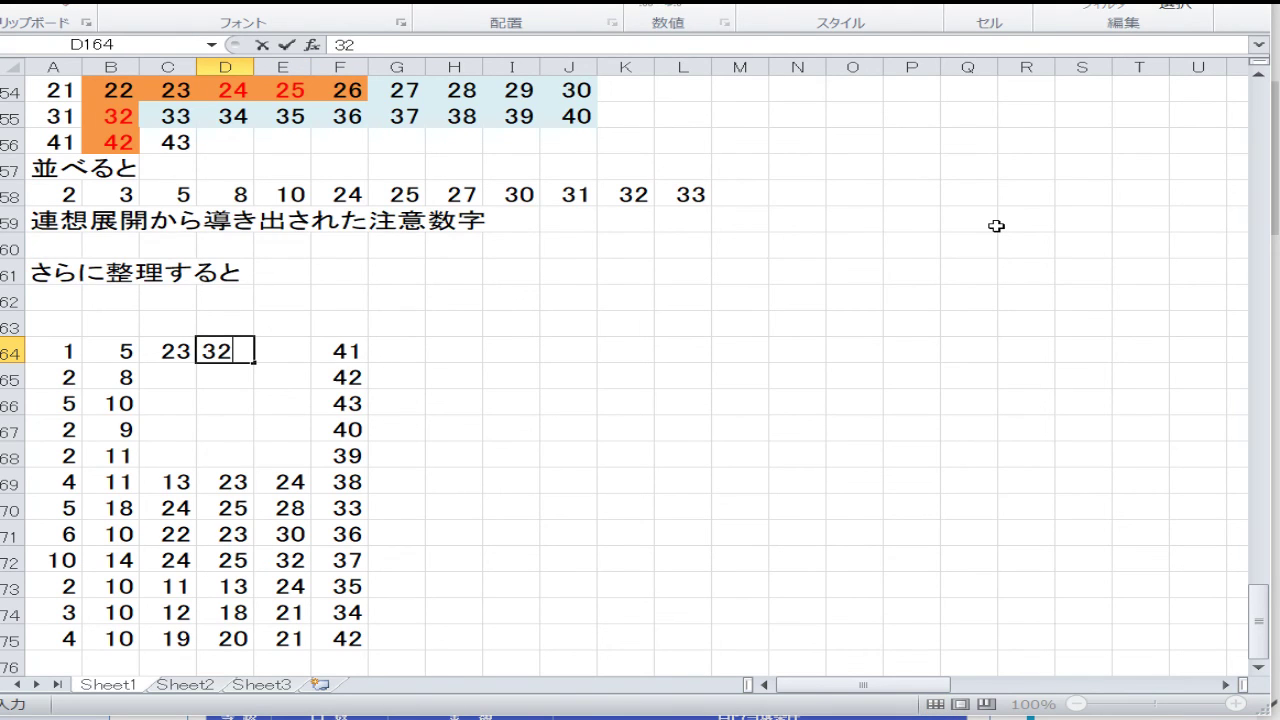
key(Tab)
text(33)
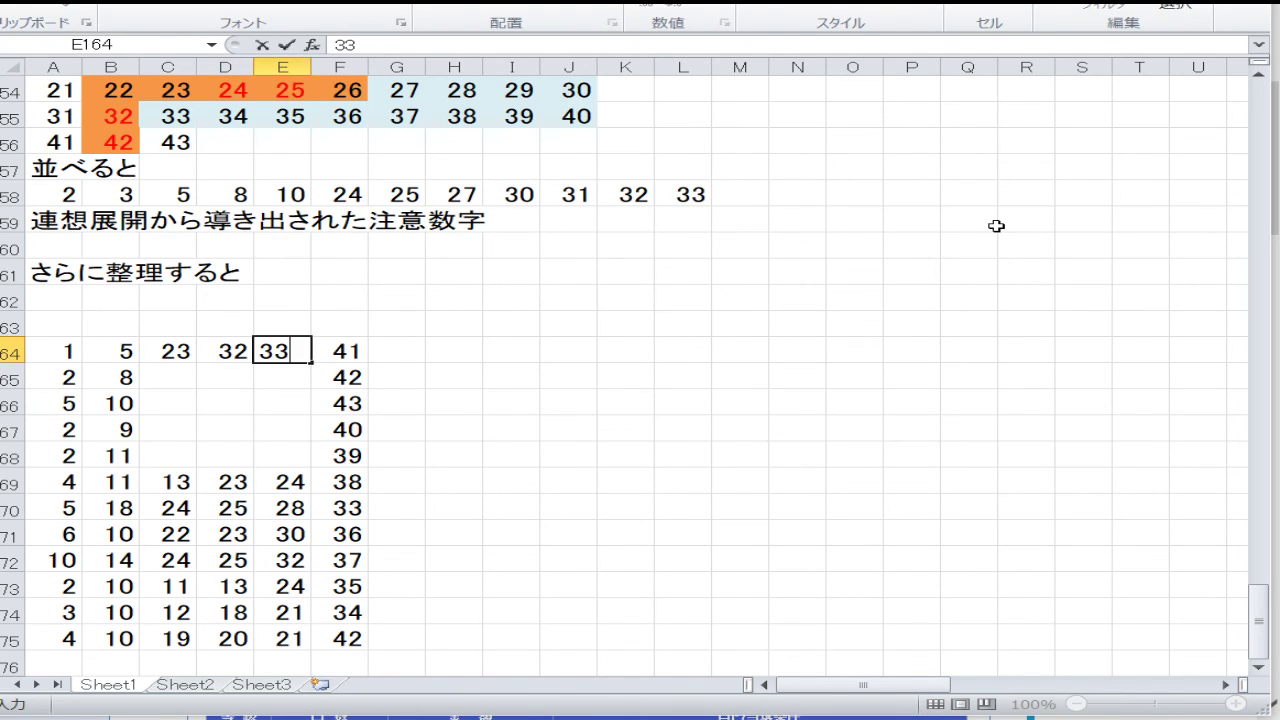
key(Down)
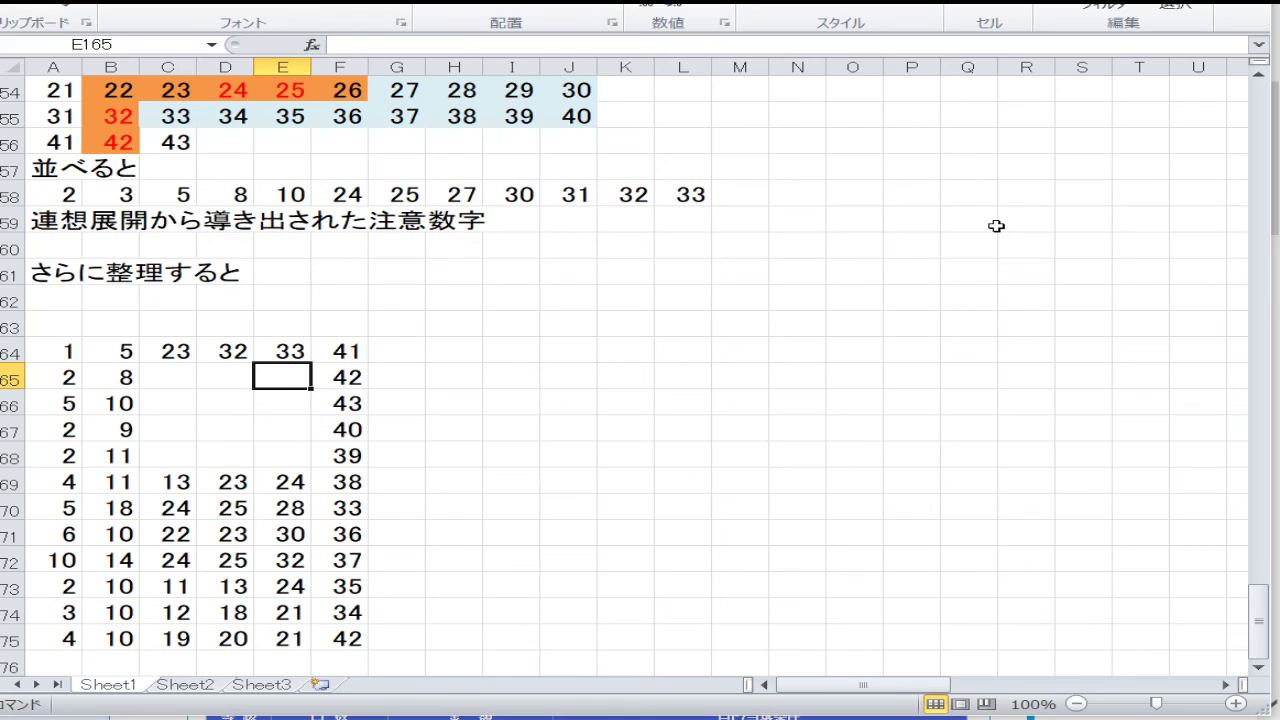
Step: Complete row 165 with 36, 37 and 38 in cells C165 to E165
text(38)
key(Left)
text(37)
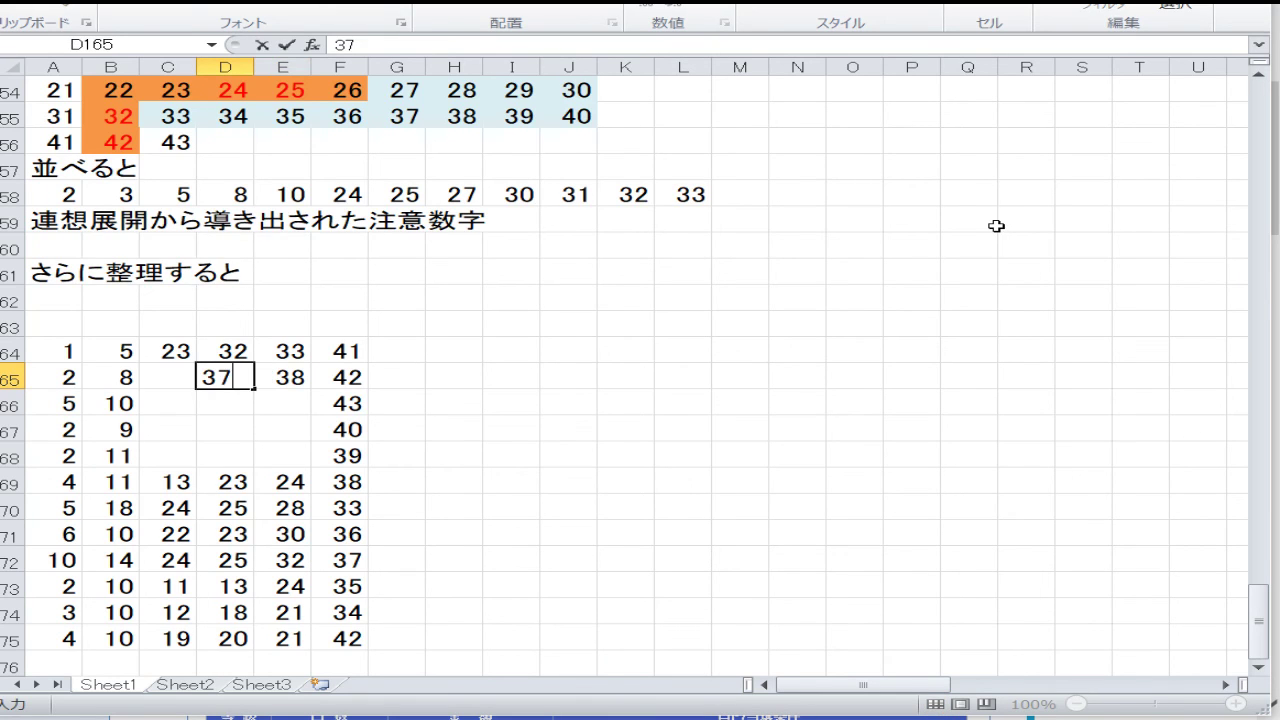
key(Left)
text(36)
key(Down)
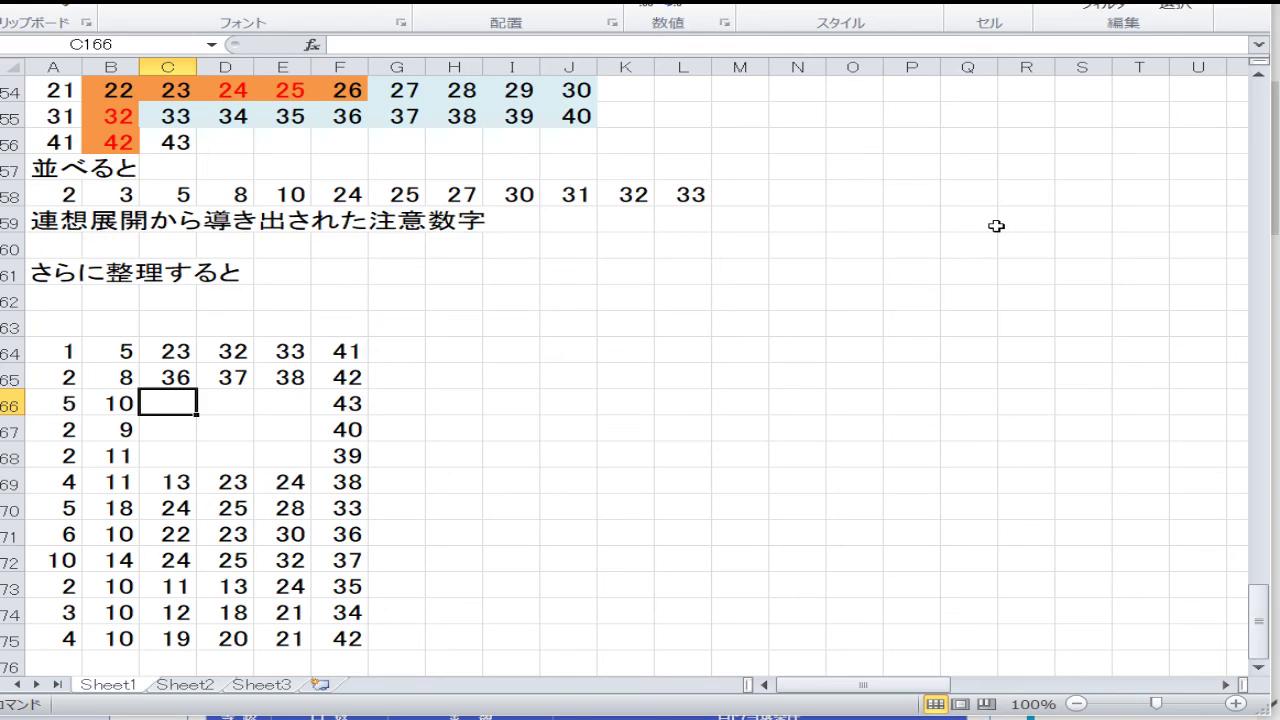
Step: Enter the third numbers of two combinations: 16 in C166 and 15 in C167
text(16)
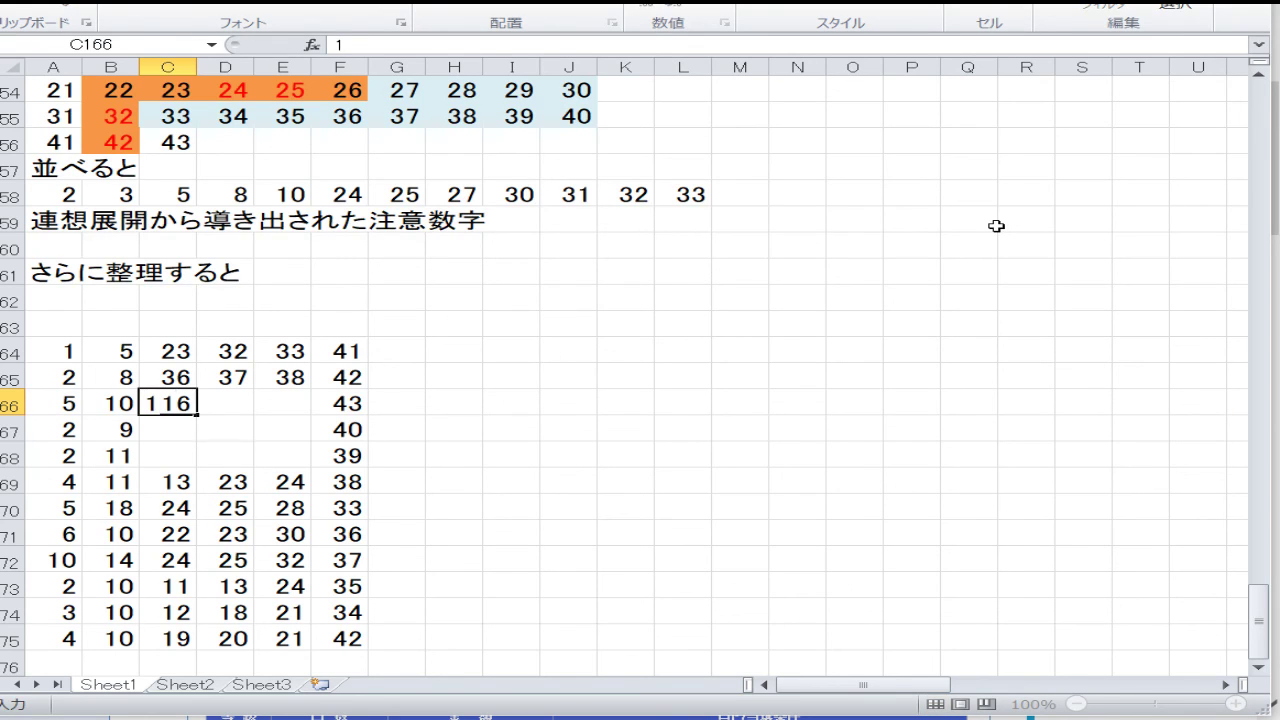
key(Down)
text(15)
key(Down)
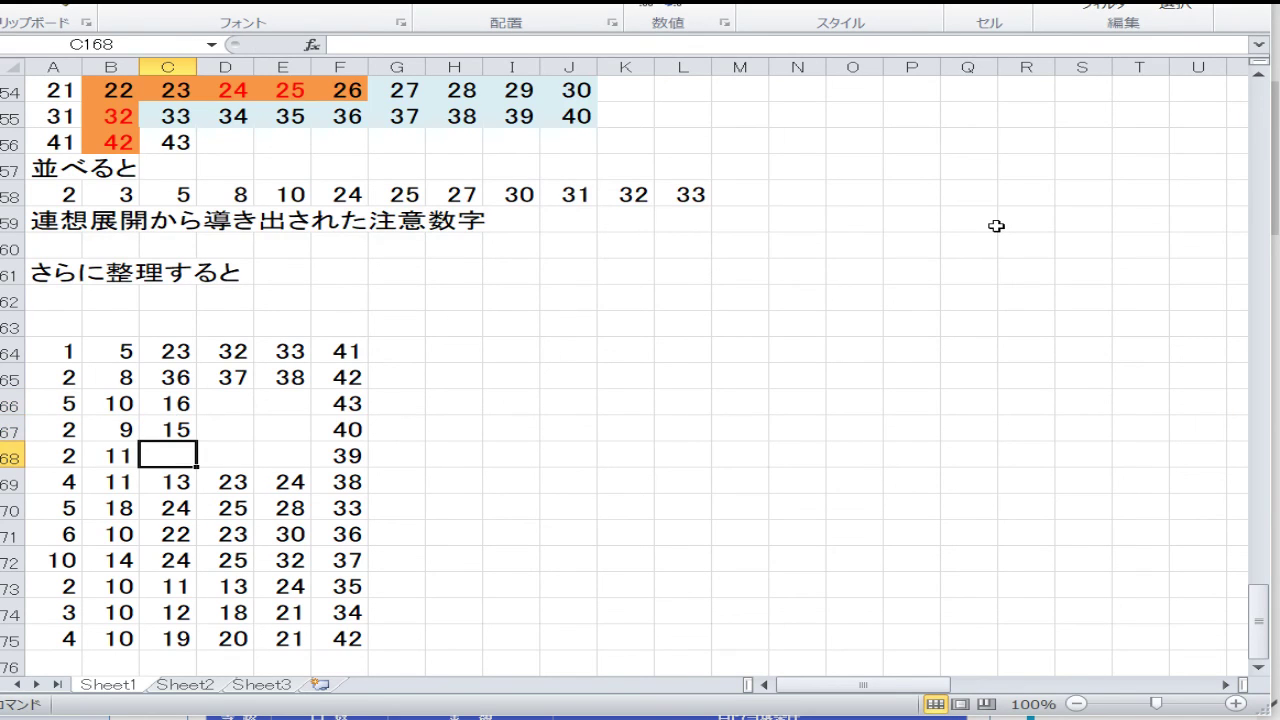
Step: Complete row 168 with 17, 23 and 27 in cells C168 to E168
text(17)
key(Right)
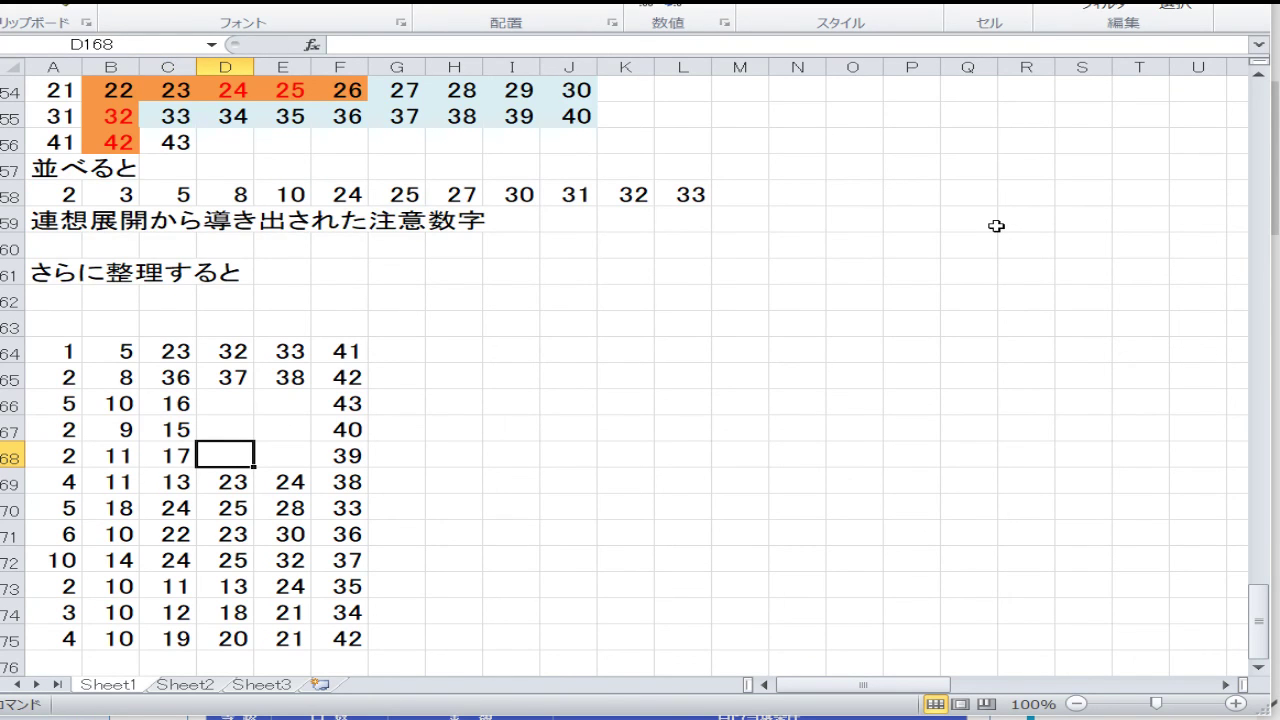
text(23)
key(Right)
text(27)
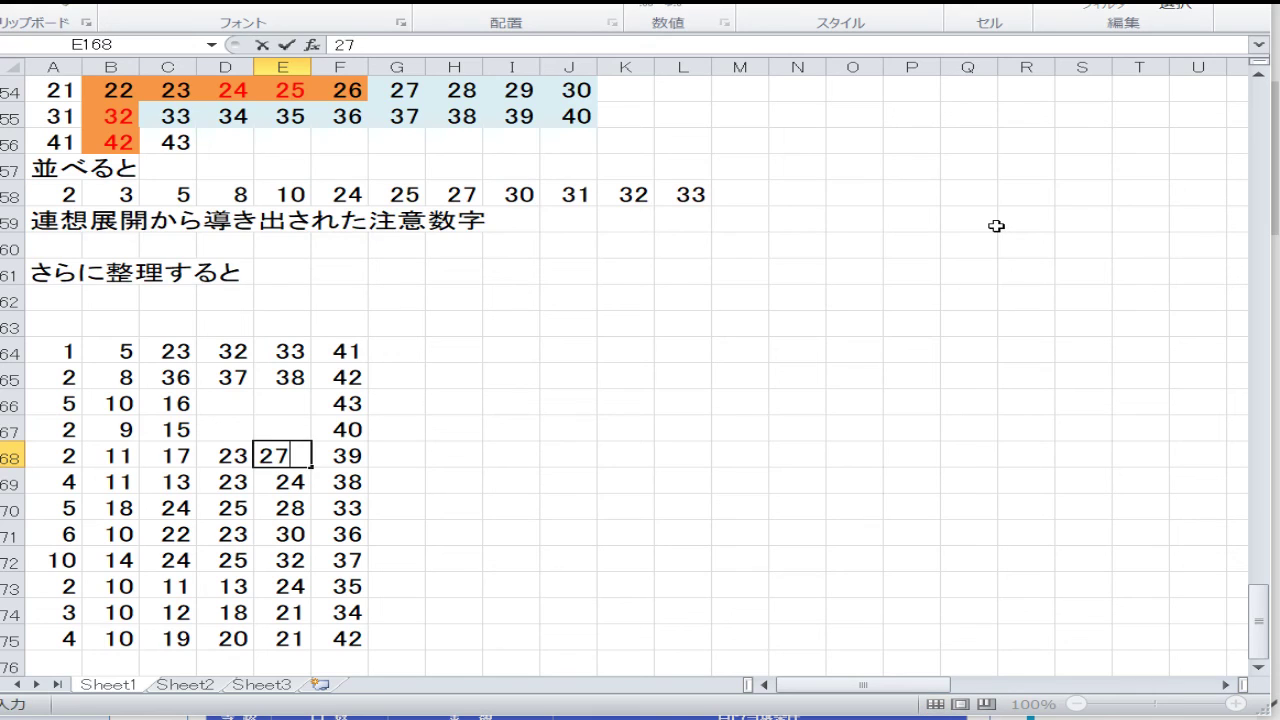
key(Up)
Step: Complete the row 166 combination with 24 in D166 and 25 in E166
key(Up)
key(Left)
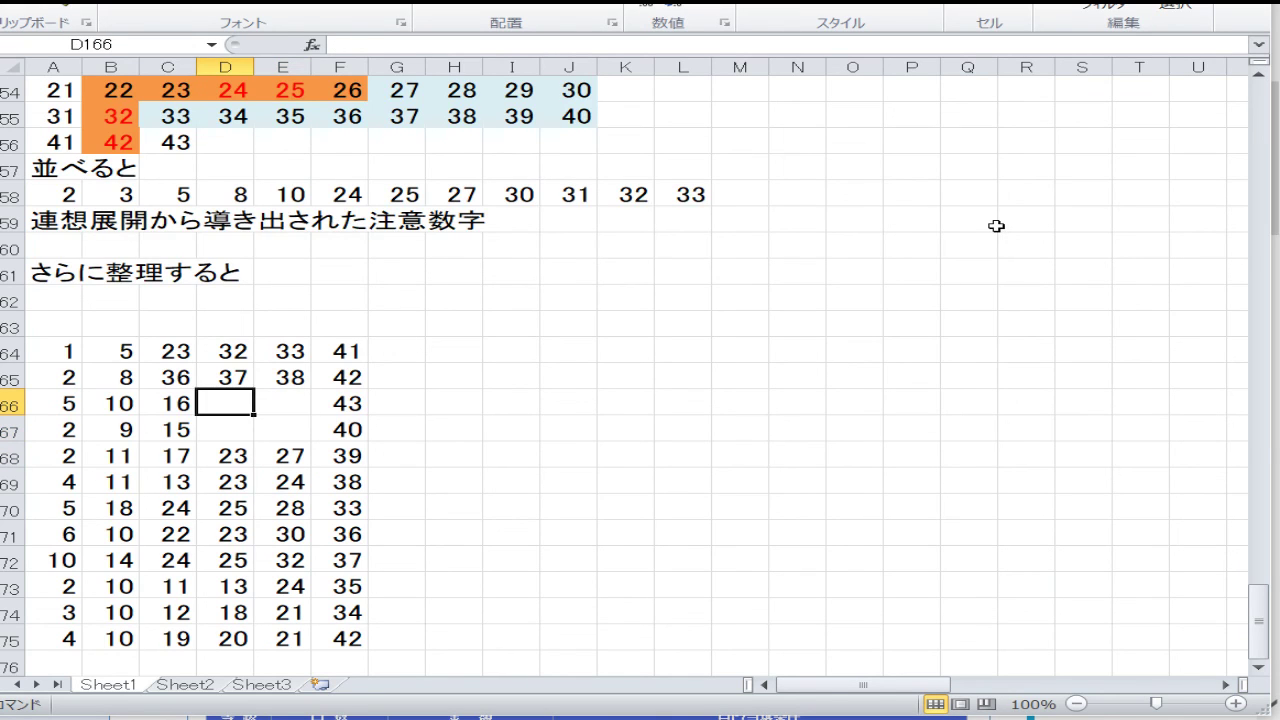
text(24)
key(Right)
text(25)
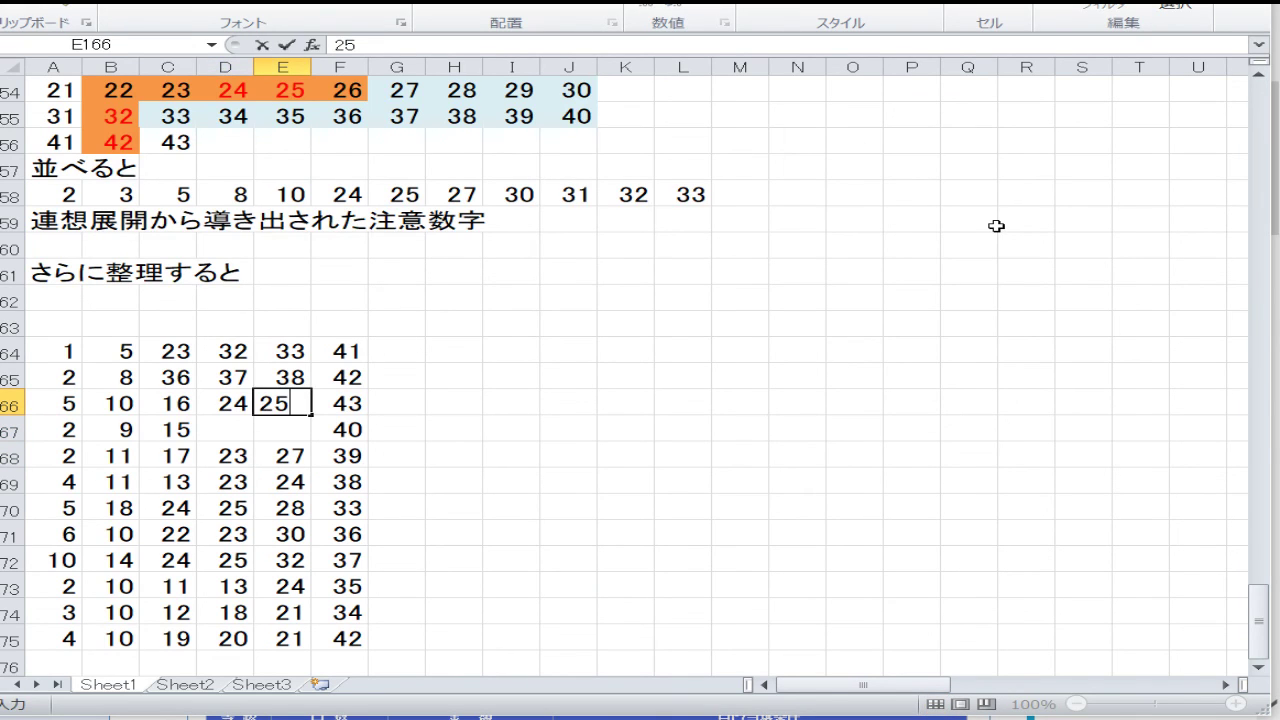
key(Return)
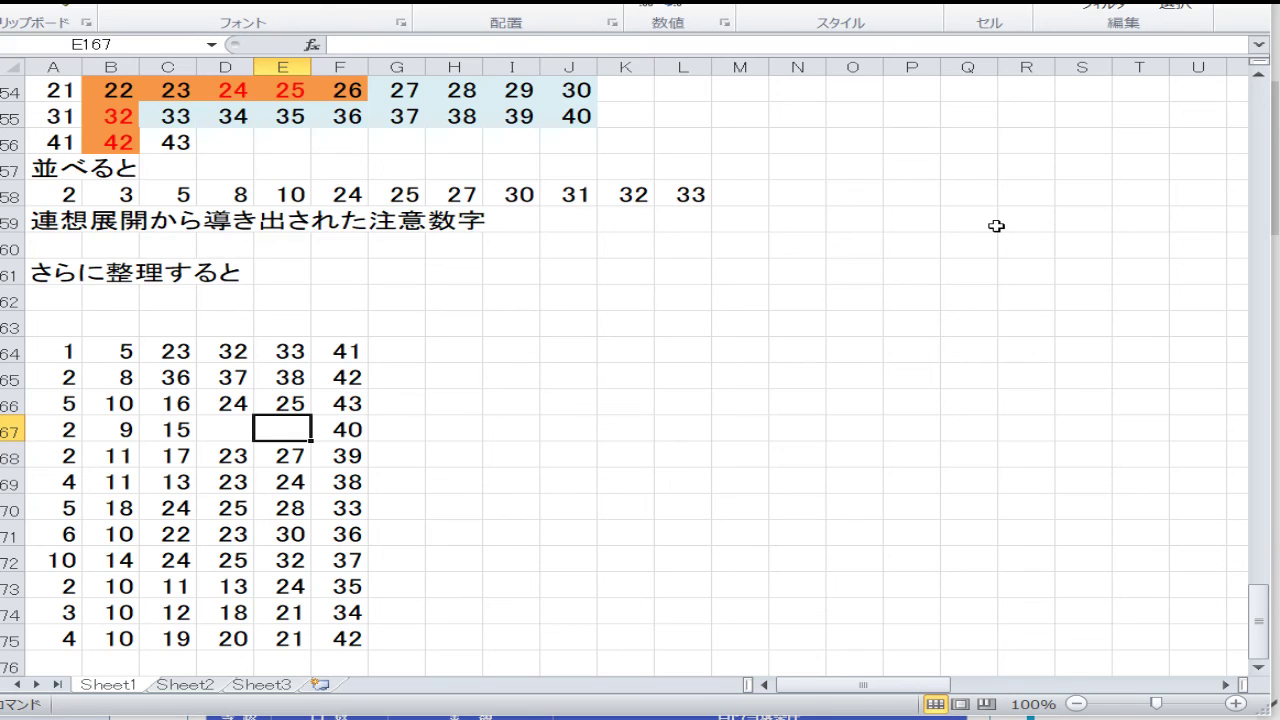
Step: Complete the row 167 combination with 26 in D167 and 32 in E167
text(32)
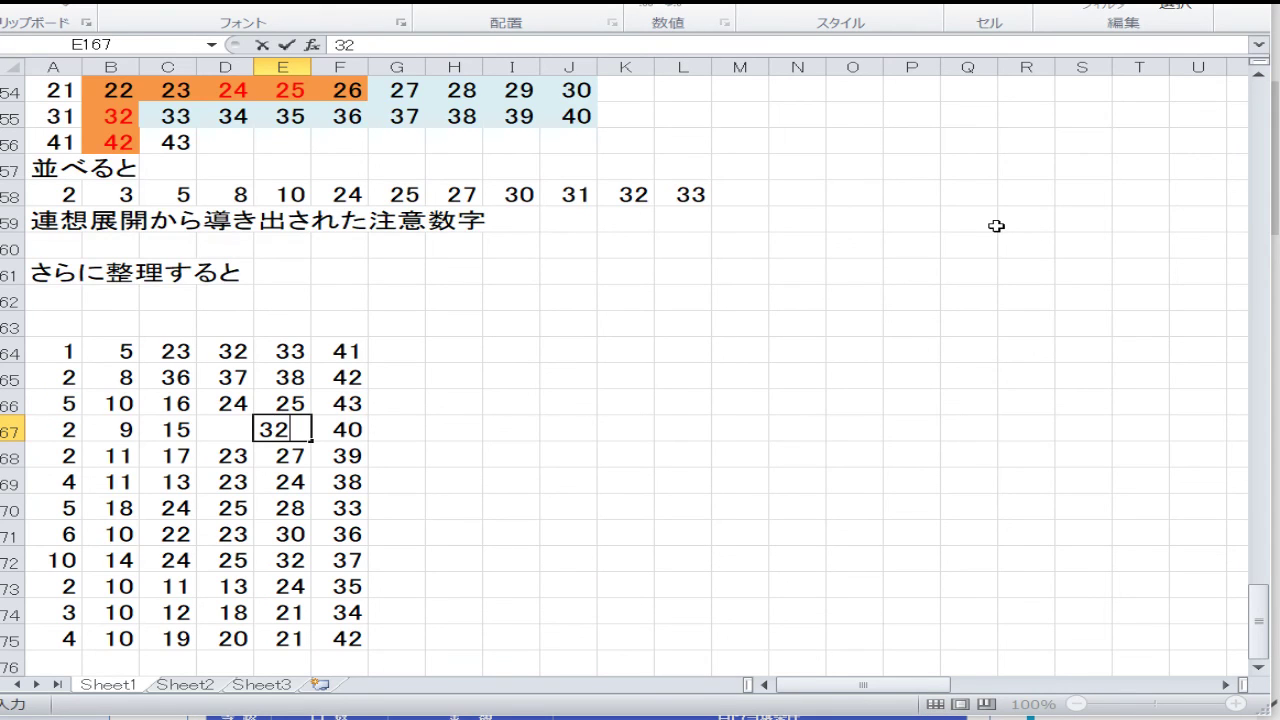
key(Left)
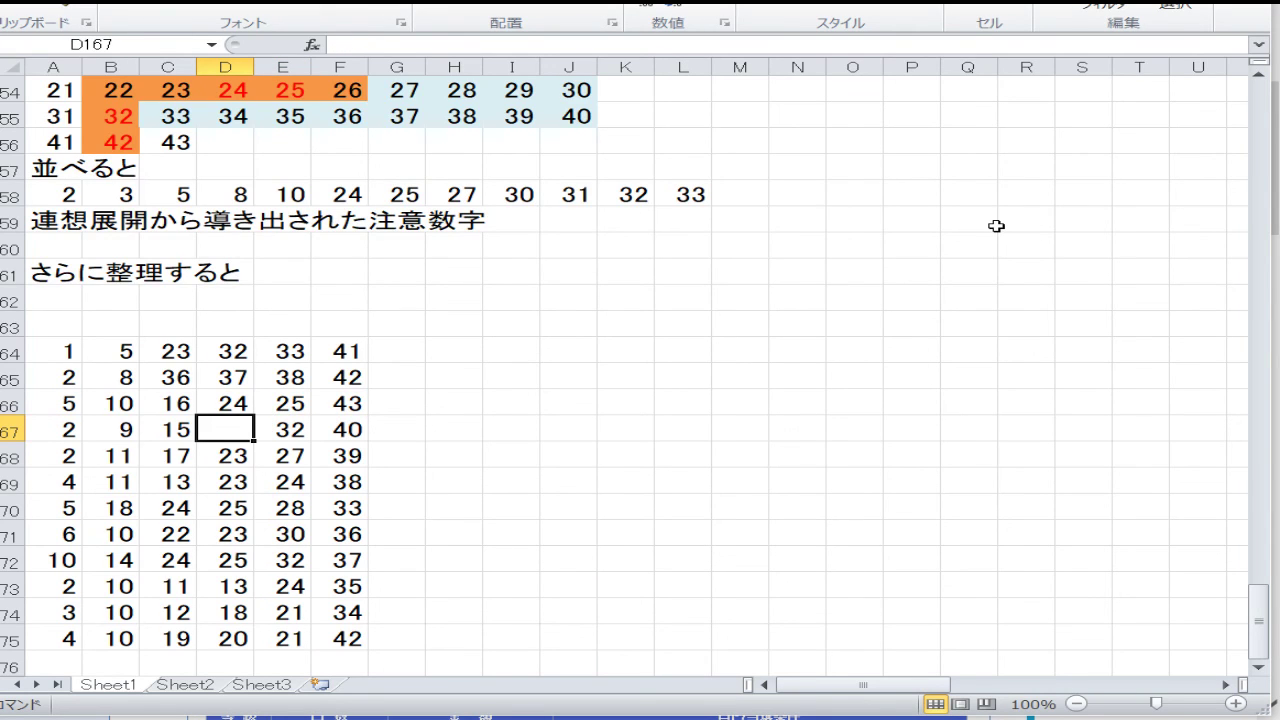
text(26)
key(Return)
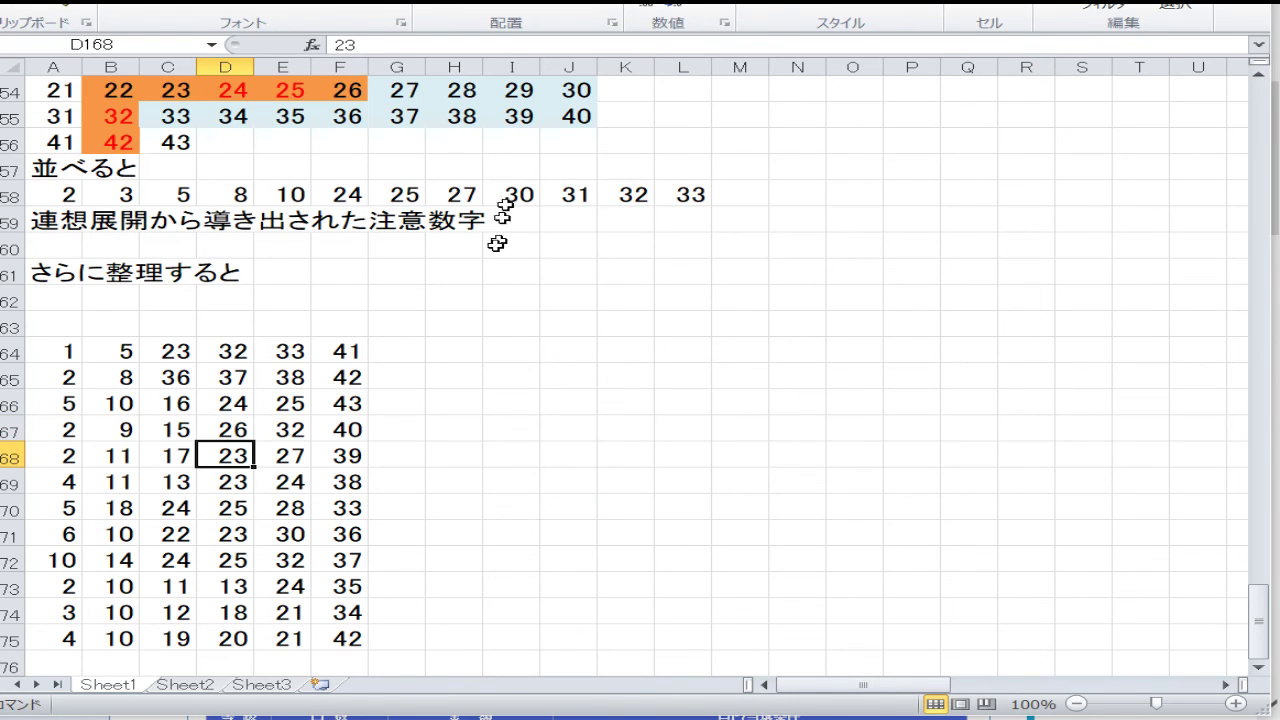
scroll(500, 214, down, 1)
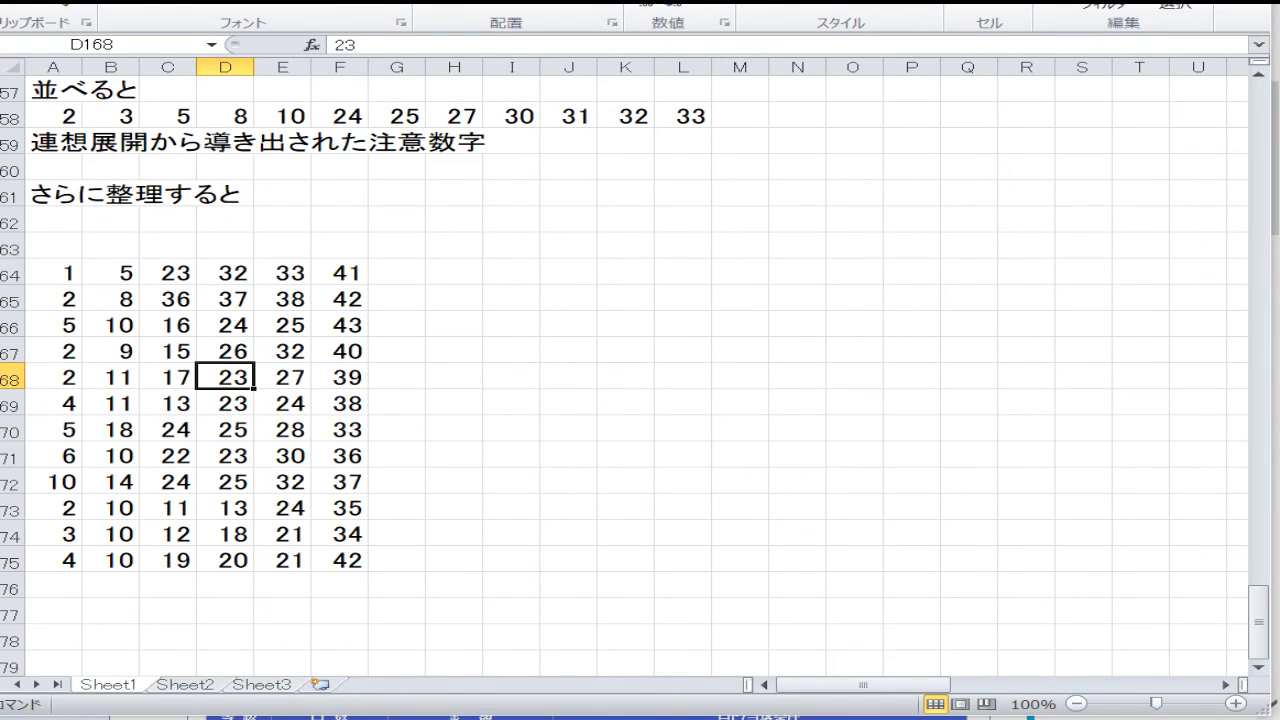